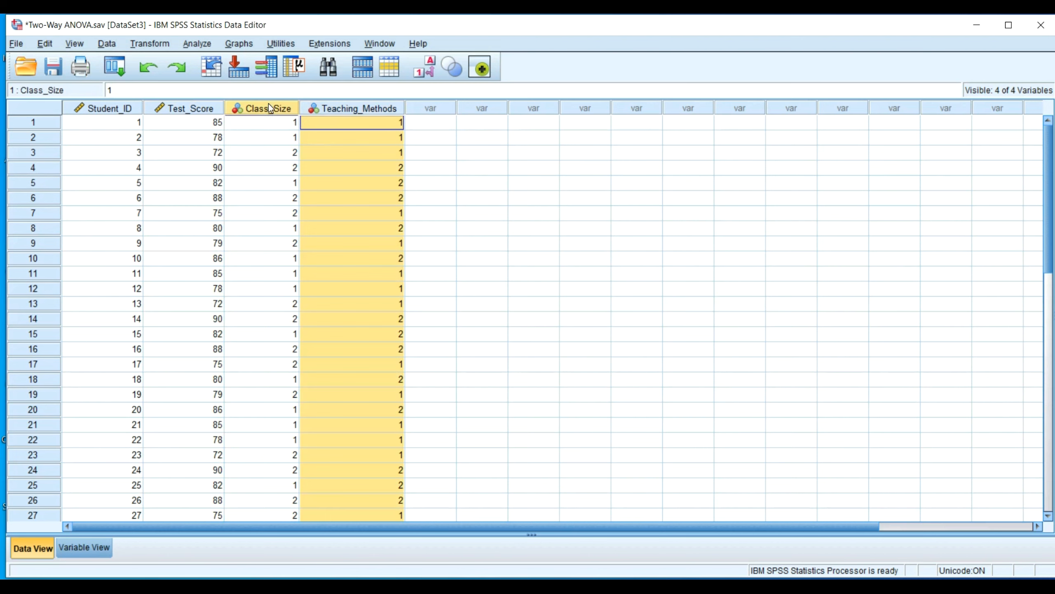
Step: Open the General Linear Model Univariate analysis setup for the dataset
{"action": "left_click", "coordinate": [198, 43]}
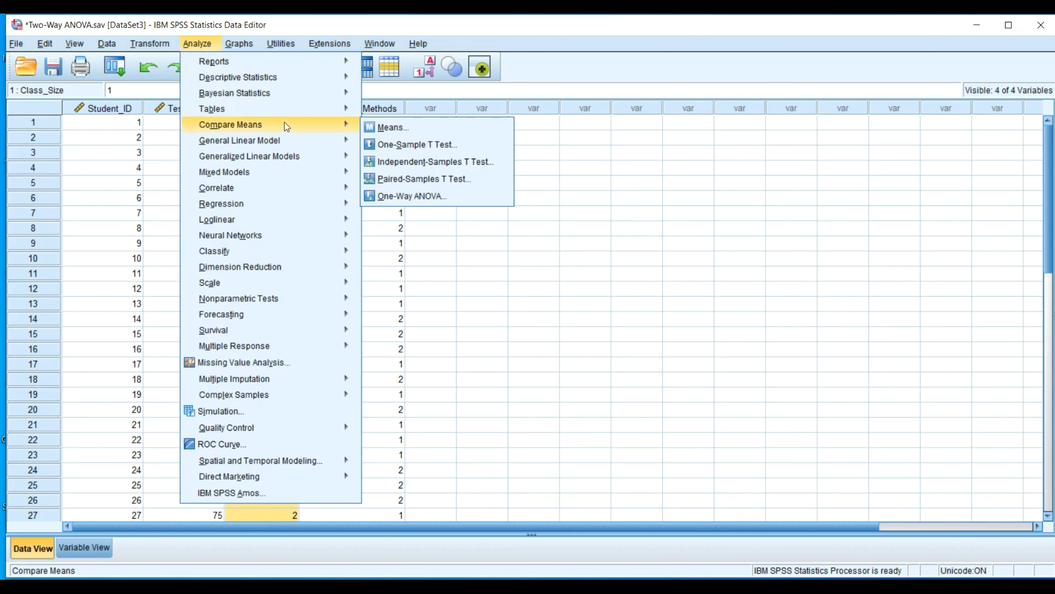
{"action": "mouse_move", "coordinate": [285, 139]}
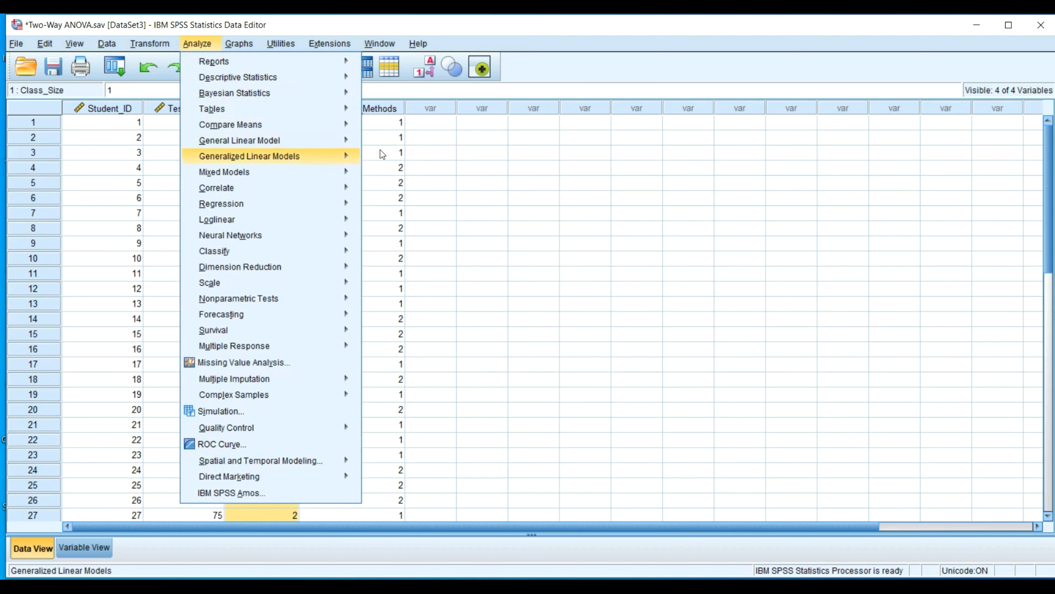
{"action": "mouse_move", "coordinate": [349, 141]}
{"action": "left_click", "coordinate": [396, 145]}
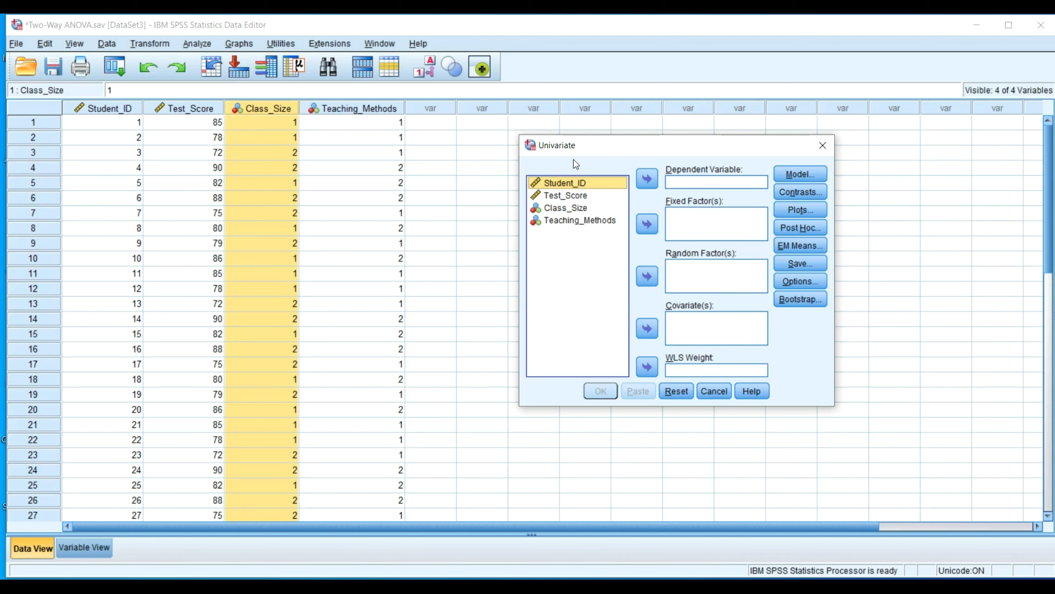
{"action": "left_click_drag", "start_coordinate": [634, 141], "coordinate": [570, 120]}
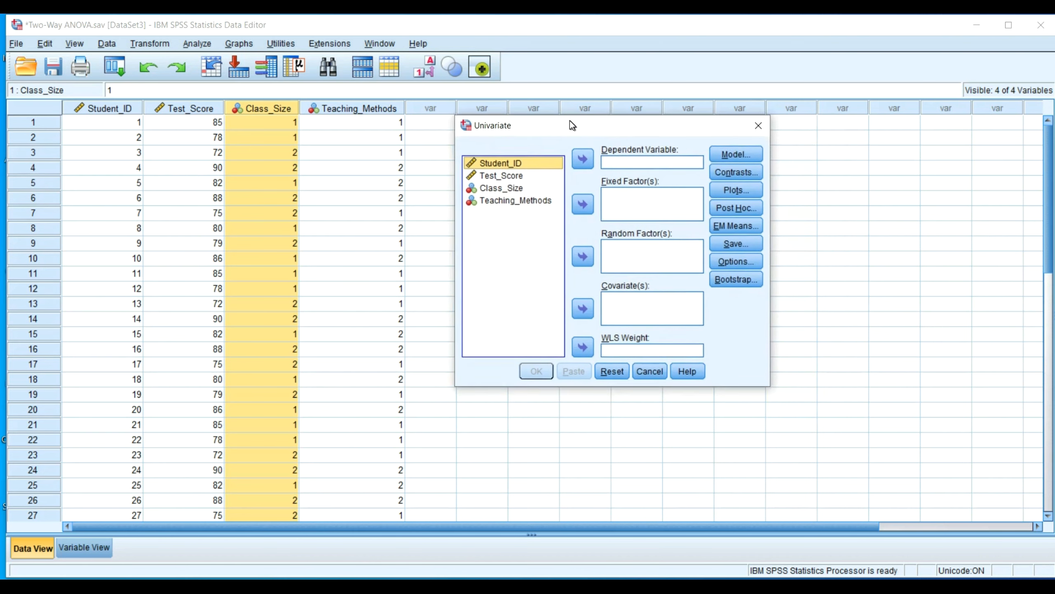
{"action": "left_click", "coordinate": [507, 176]}
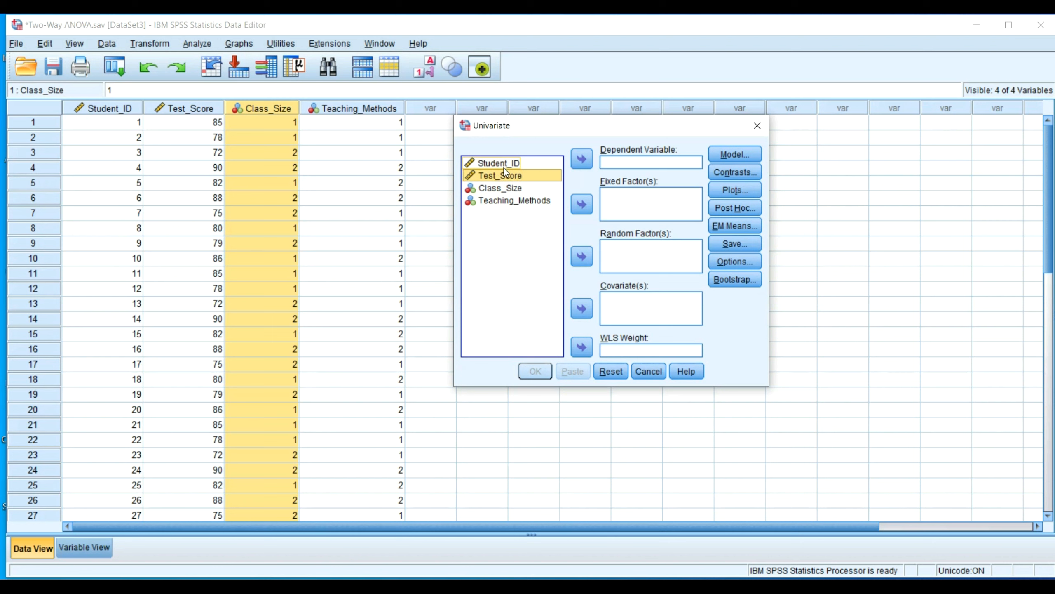
{"action": "left_click", "coordinate": [508, 188]}
{"action": "left_click", "coordinate": [511, 198]}
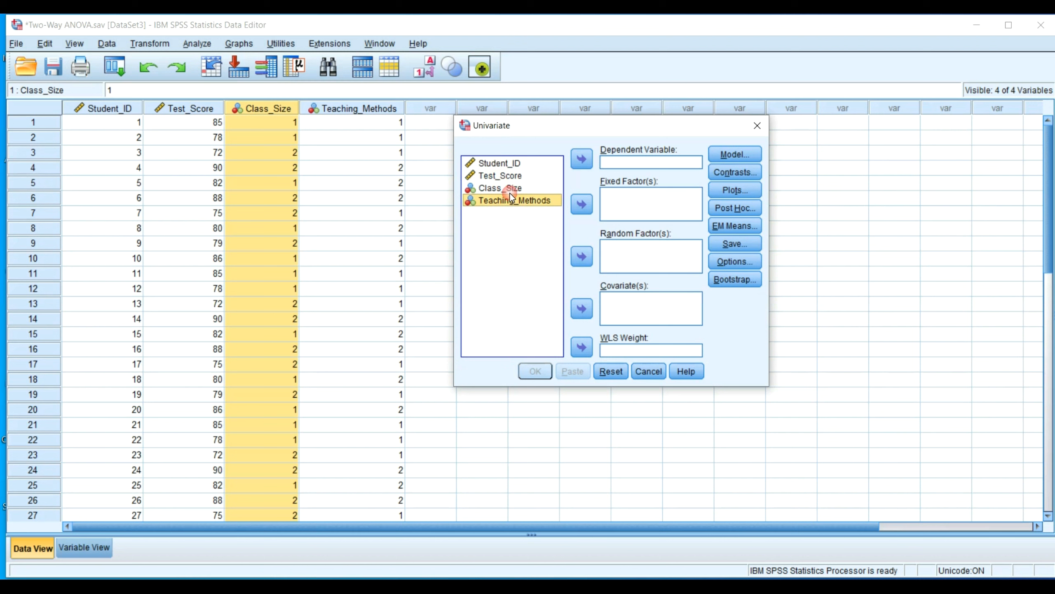
{"action": "left_click", "coordinate": [519, 174]}
{"action": "left_click", "coordinate": [519, 166]}
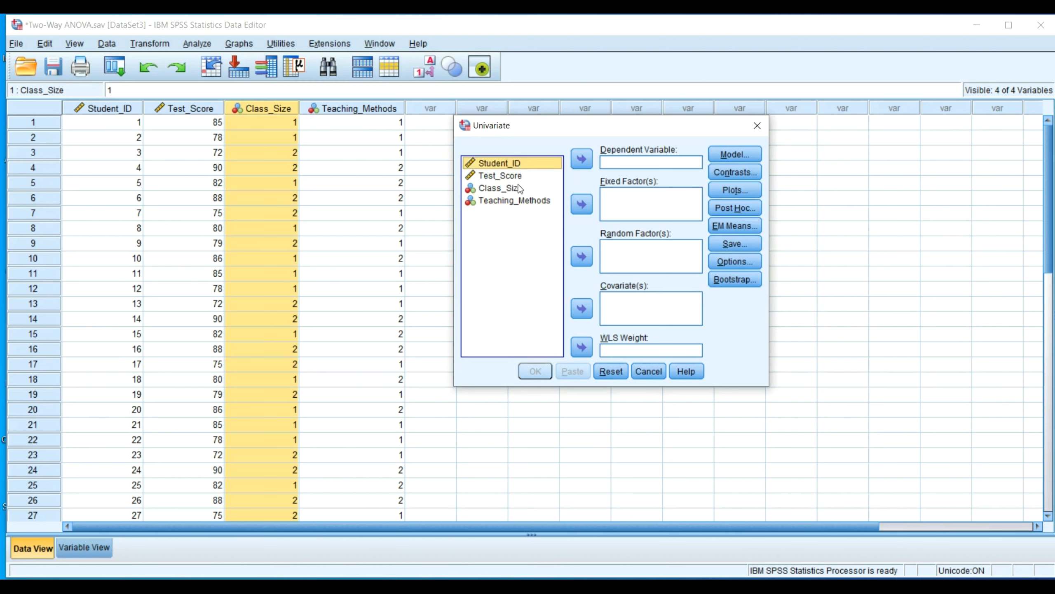
{"action": "left_click", "coordinate": [520, 179]}
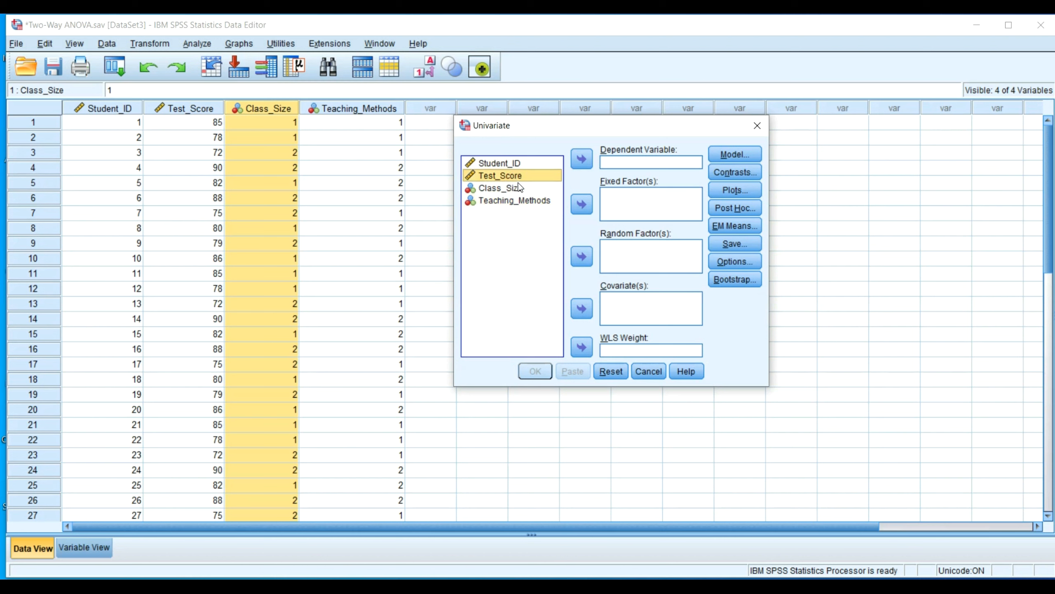
{"action": "left_click", "coordinate": [518, 187]}
{"action": "left_click", "coordinate": [510, 201]}
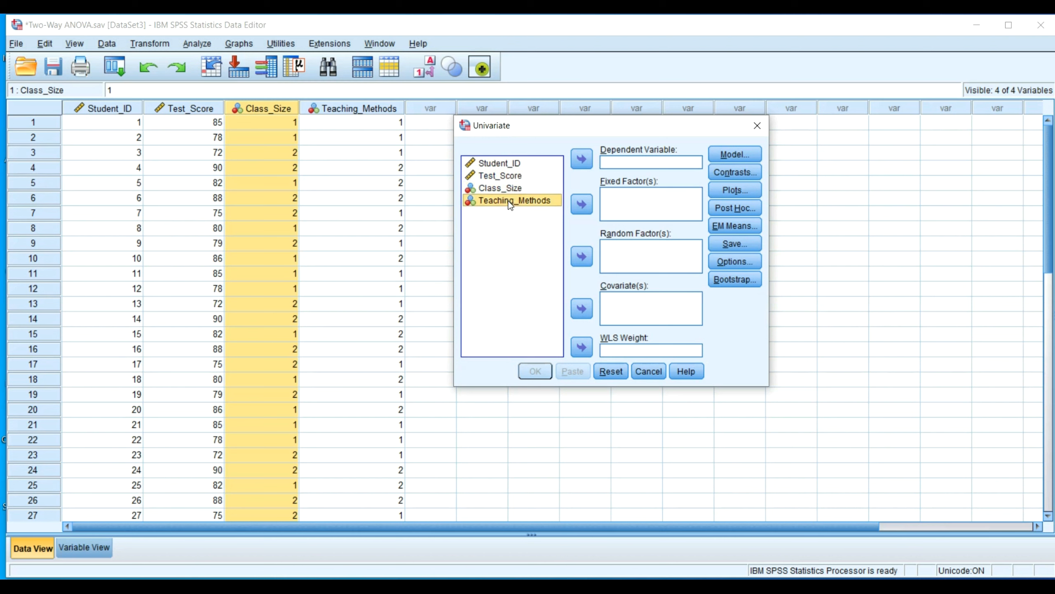
Step: Assign Test_Score as the dependent variable and Class_Size and Teaching_Methods as fixed factors
{"action": "left_click", "coordinate": [522, 180]}
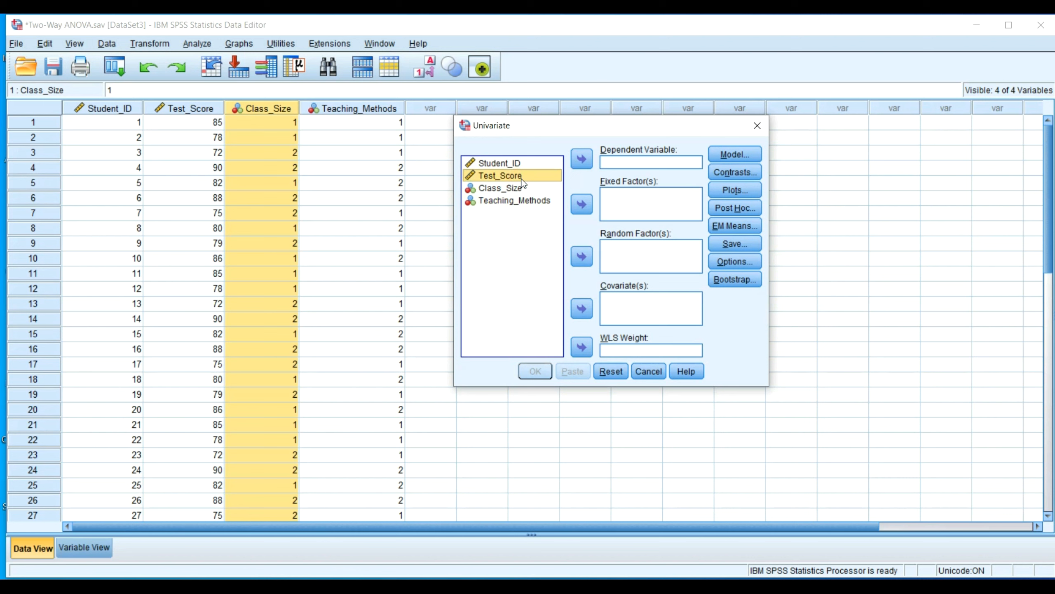
{"action": "left_click", "coordinate": [581, 160]}
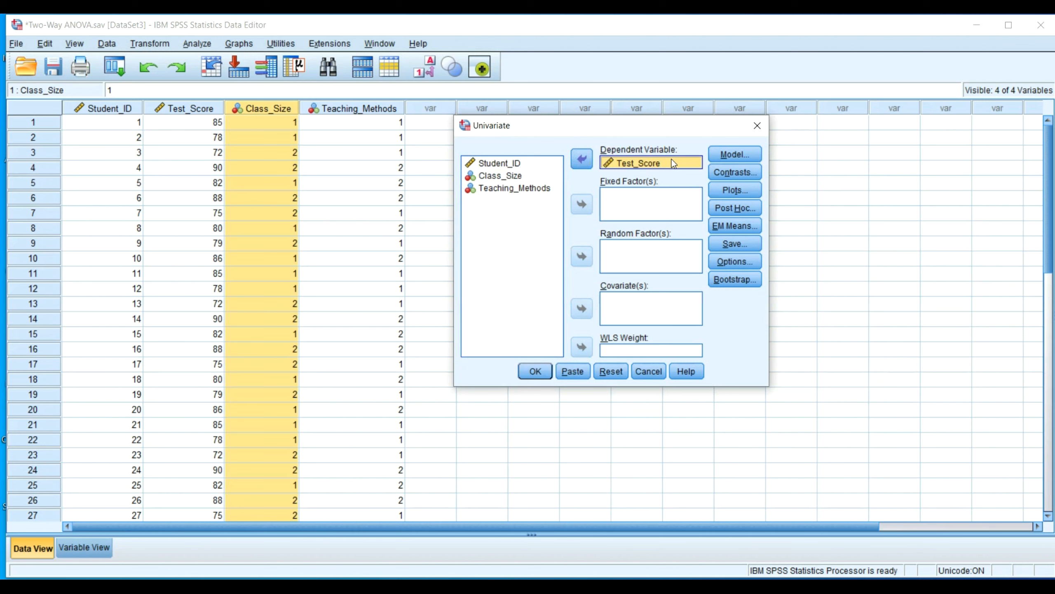
{"action": "left_click", "coordinate": [550, 175]}
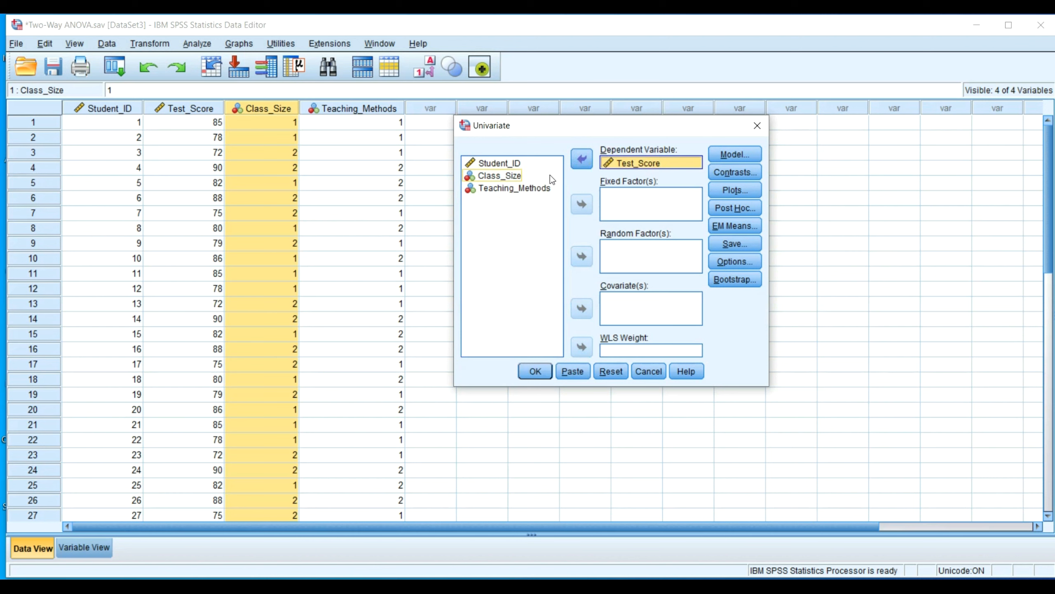
{"action": "left_click", "coordinate": [515, 177]}
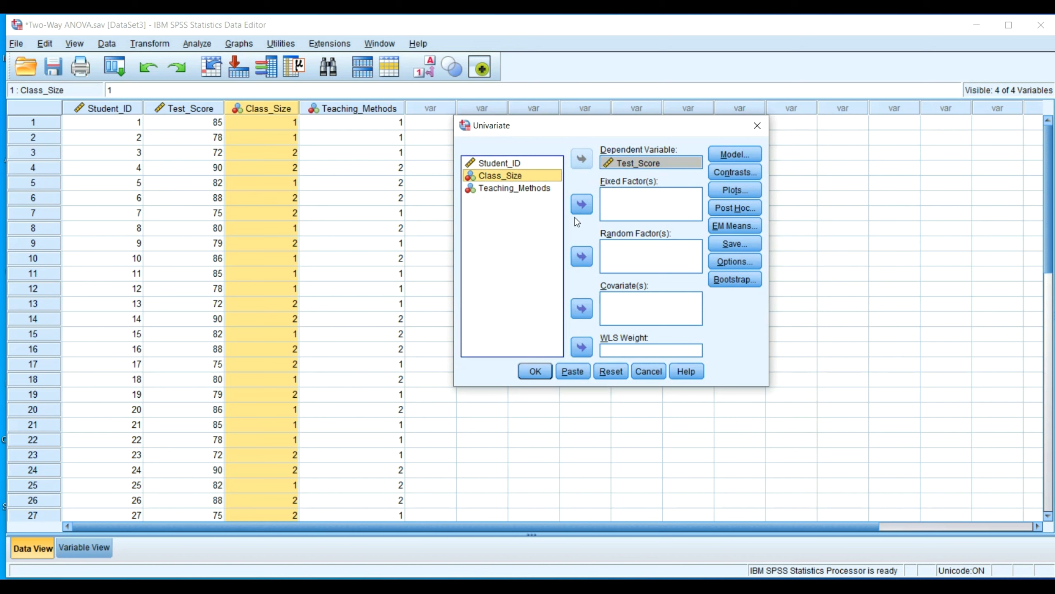
{"action": "left_click", "coordinate": [580, 205]}
{"action": "left_click", "coordinate": [559, 188]}
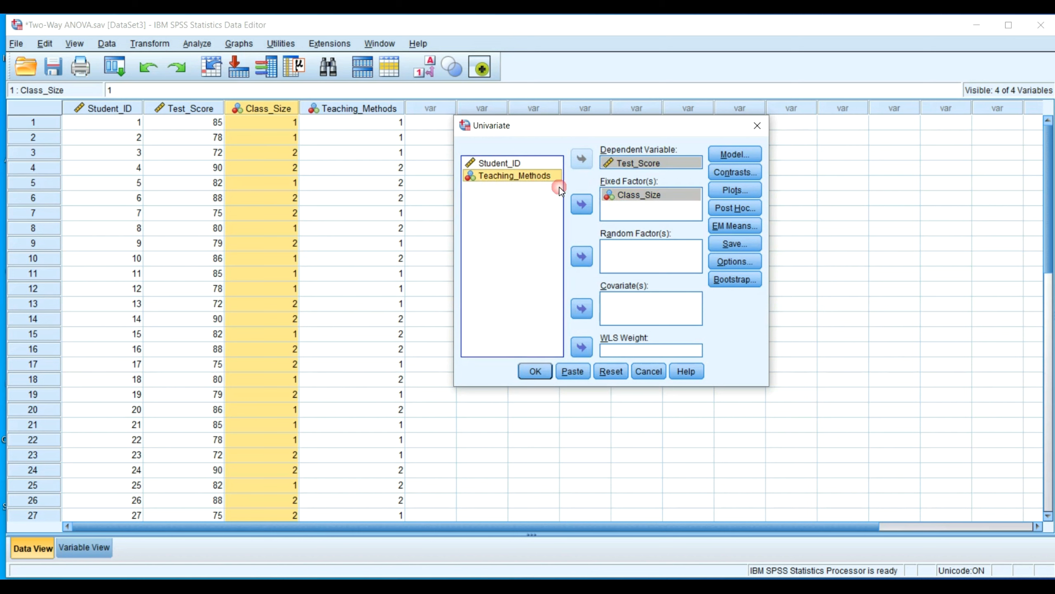
{"action": "left_click", "coordinate": [580, 204]}
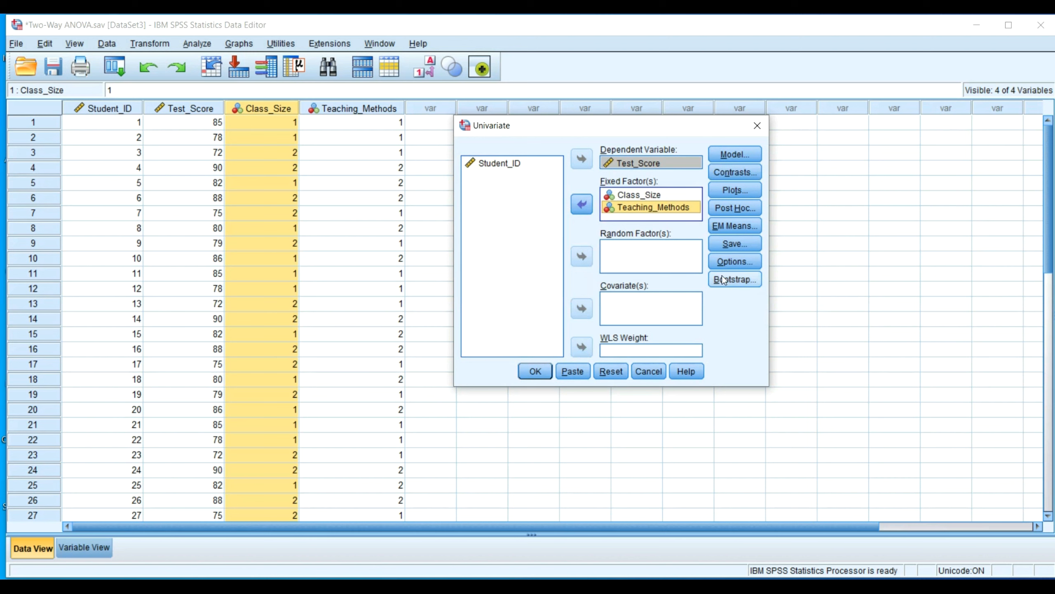
Step: Enable descriptive statistics, estimates of effect size and homogeneity tests in the analysis options
{"action": "left_click", "coordinate": [728, 263]}
{"action": "left_click", "coordinate": [590, 149]}
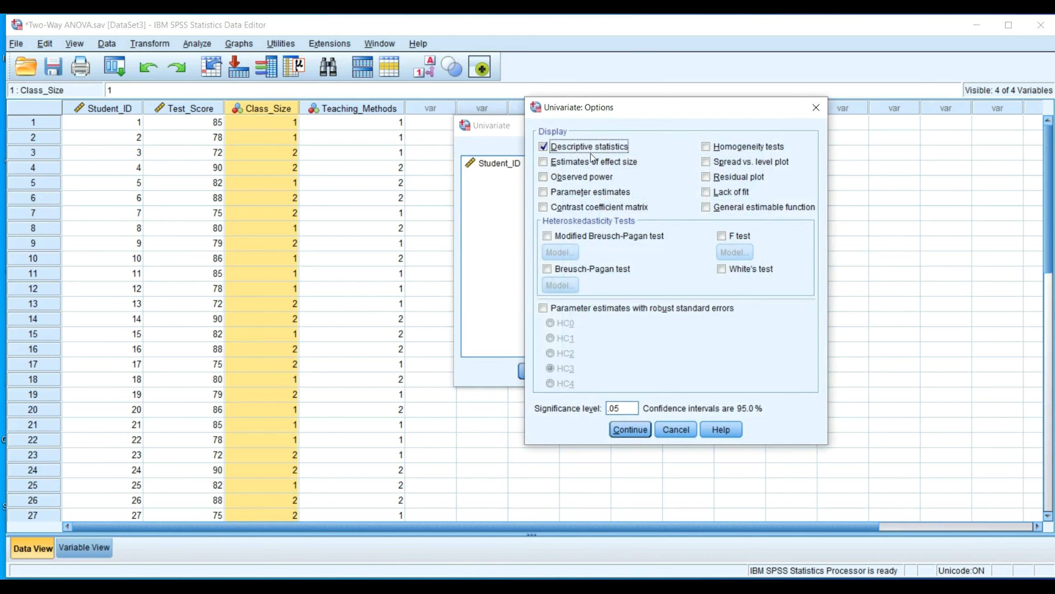
{"action": "left_click", "coordinate": [593, 162]}
{"action": "left_click", "coordinate": [705, 146]}
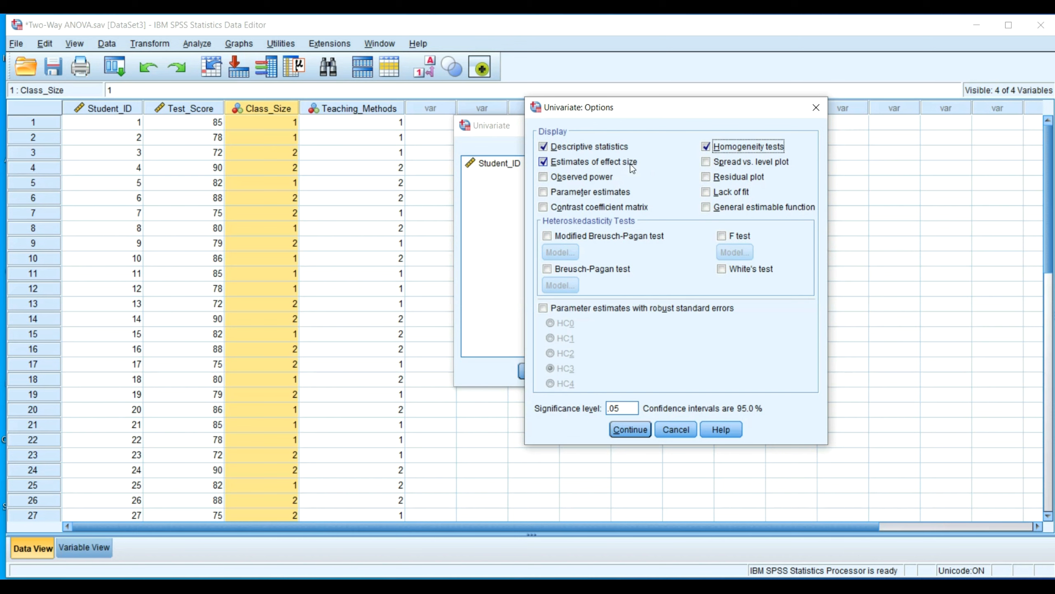
{"action": "left_click", "coordinate": [630, 429]}
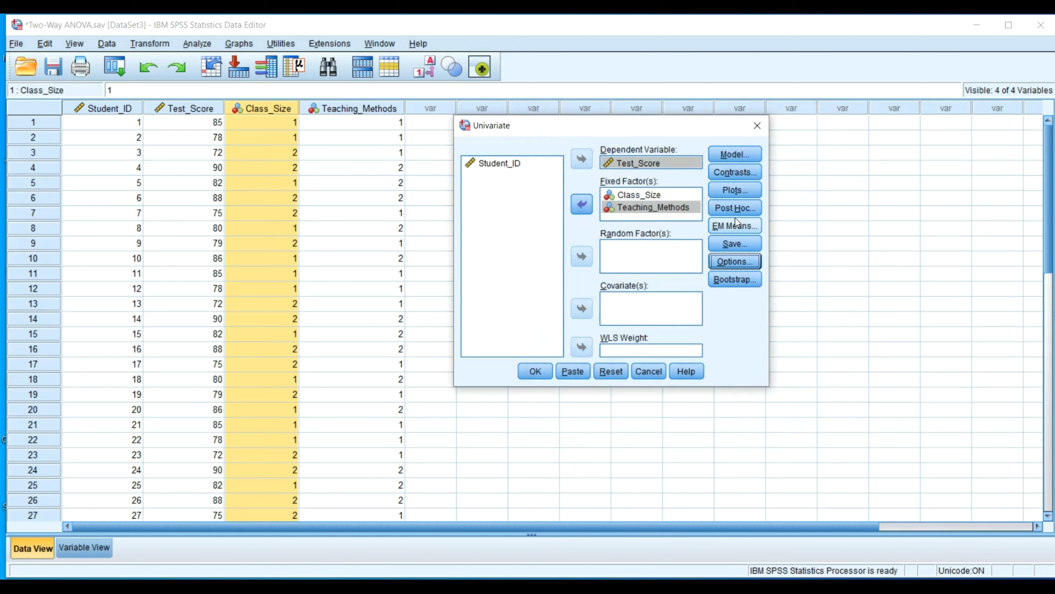
Step: Display estimated marginal means for Class_Size, Teaching_Methods and the Class_Size*Teaching_Methods interaction
{"action": "left_click", "coordinate": [737, 228]}
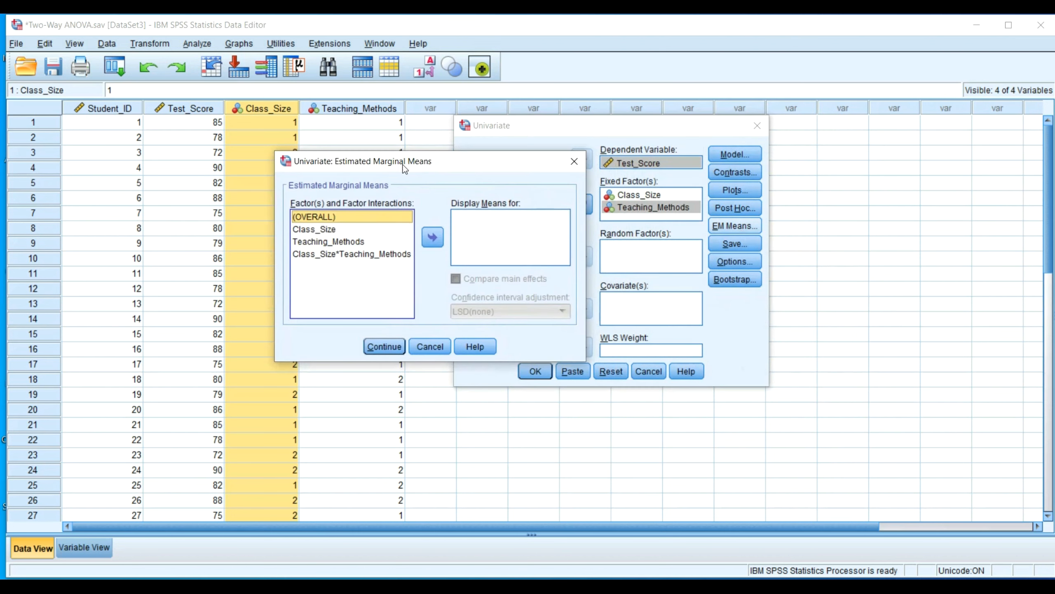
{"action": "left_click_drag", "start_coordinate": [428, 167], "coordinate": [461, 158]}
{"action": "left_click", "coordinate": [383, 222]}
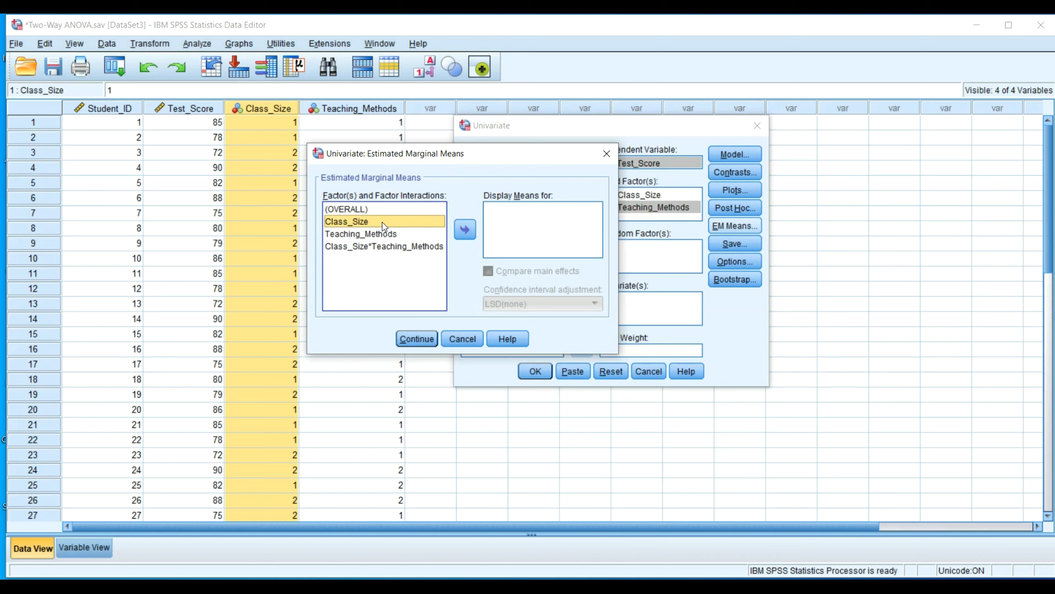
{"action": "key", "text": "shift+Down"}
{"action": "key", "text": "shift+Down"}
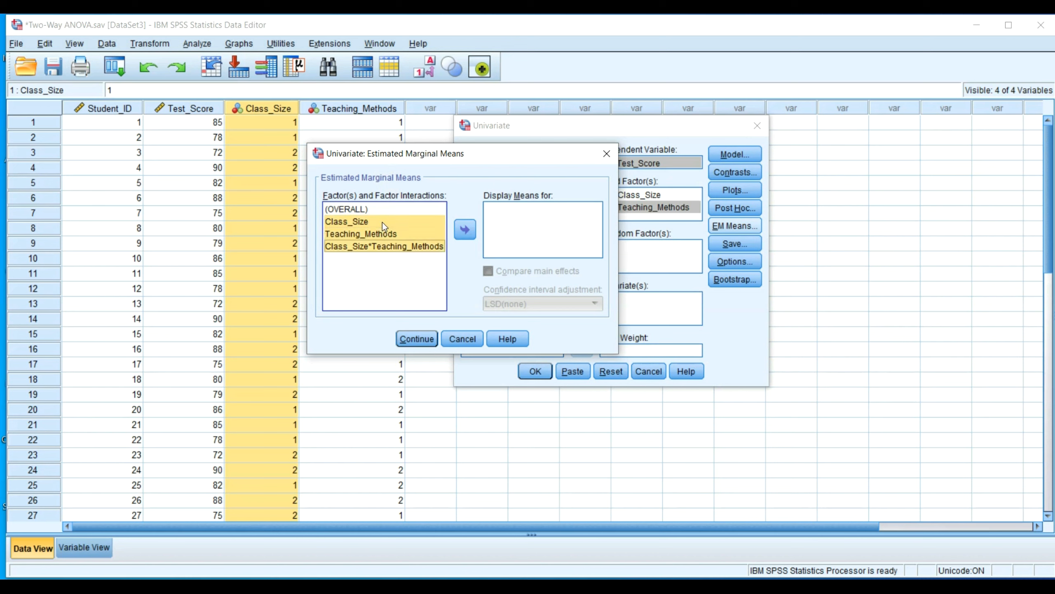
{"action": "left_click", "coordinate": [473, 239]}
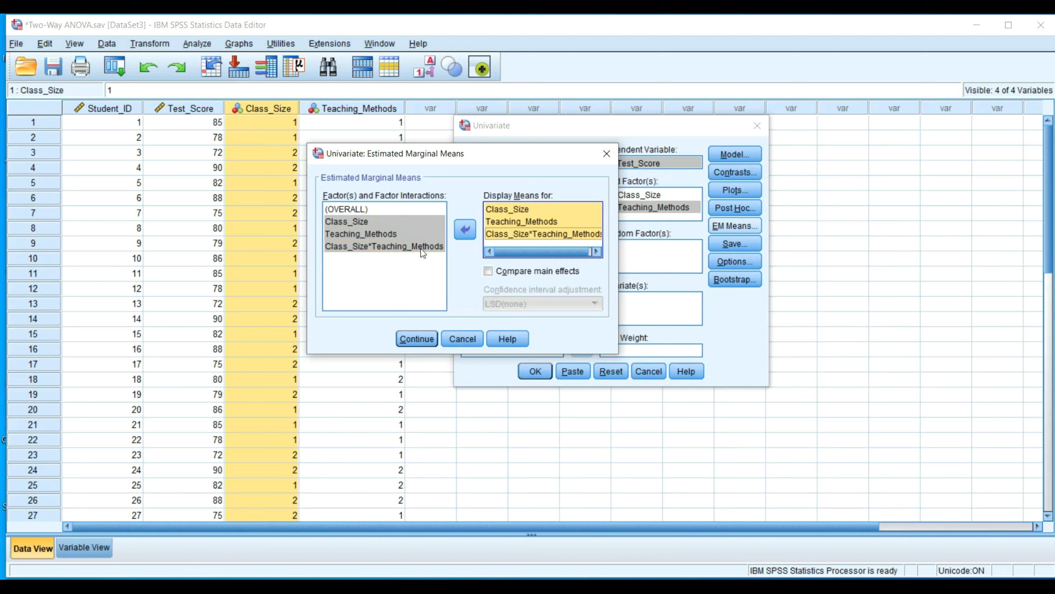
{"action": "left_click", "coordinate": [415, 338]}
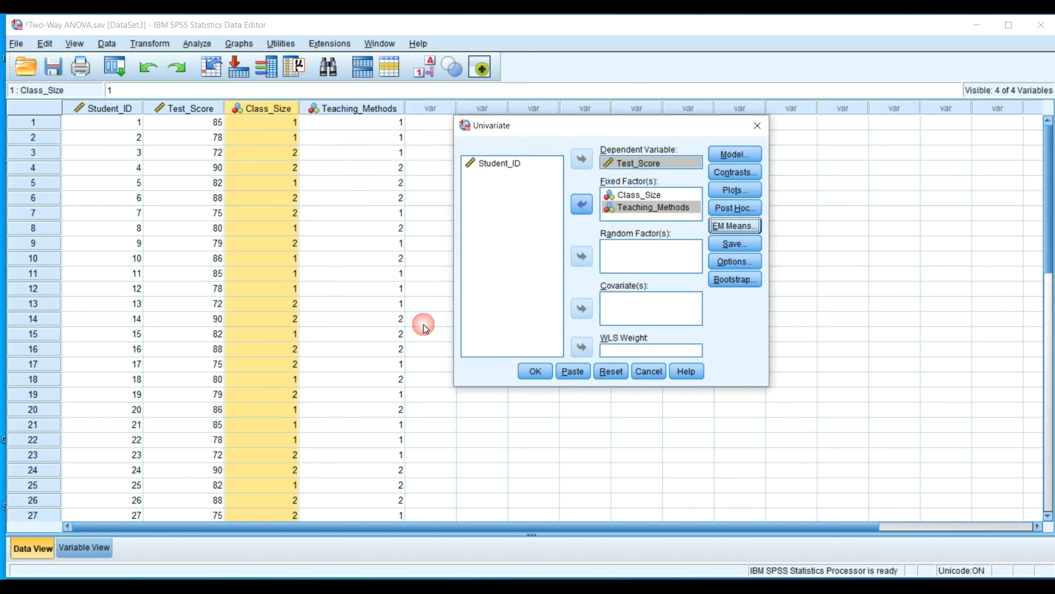
Step: Add a profile plot with Class_Size on the horizontal axis and Teaching_Methods as separate lines
{"action": "left_click", "coordinate": [731, 189]}
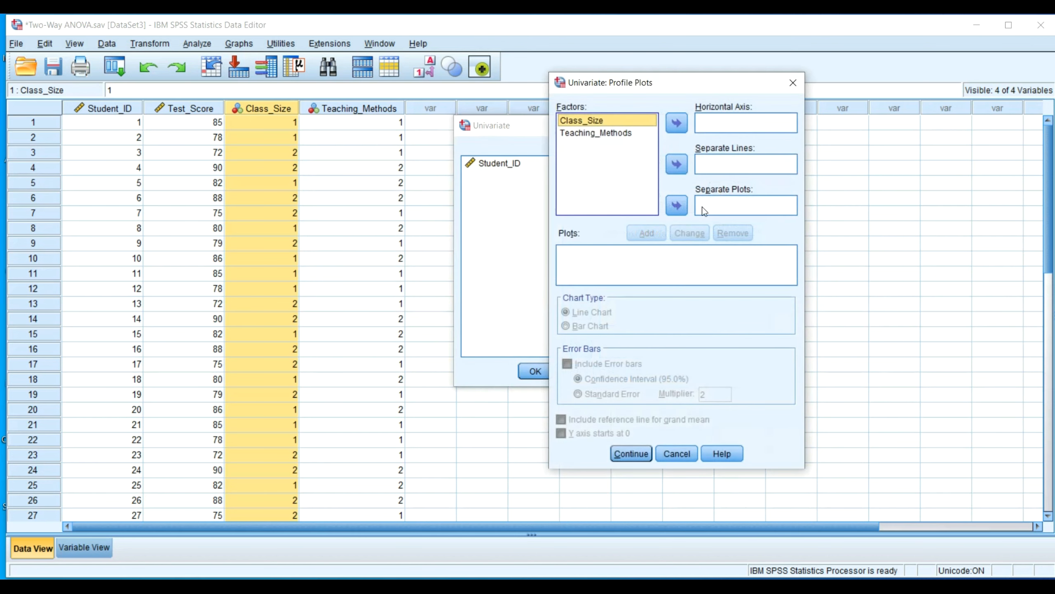
{"action": "left_click", "coordinate": [677, 123]}
{"action": "left_click", "coordinate": [615, 132]}
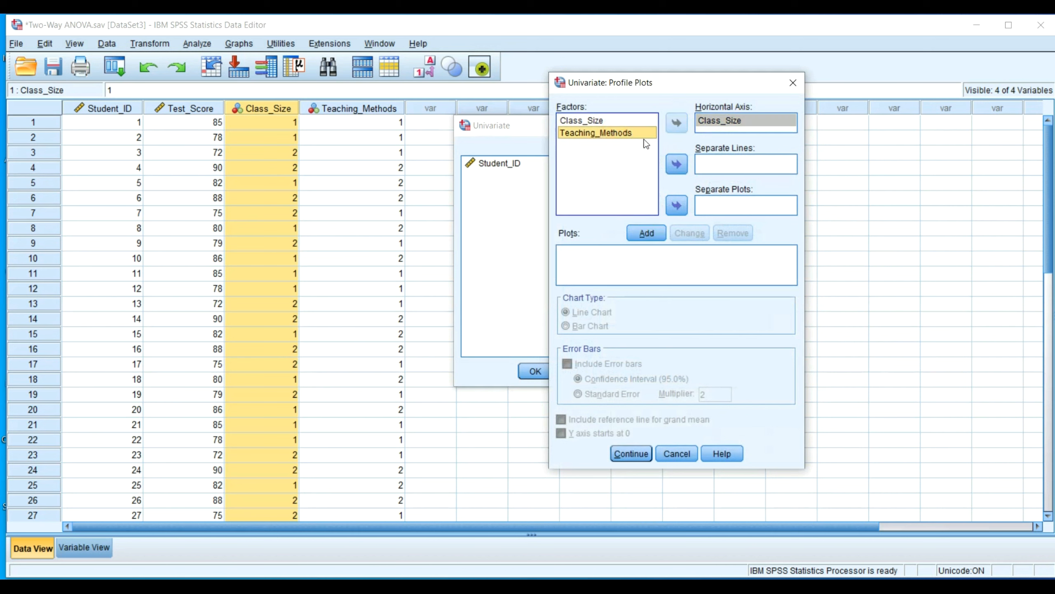
{"action": "left_click", "coordinate": [680, 165]}
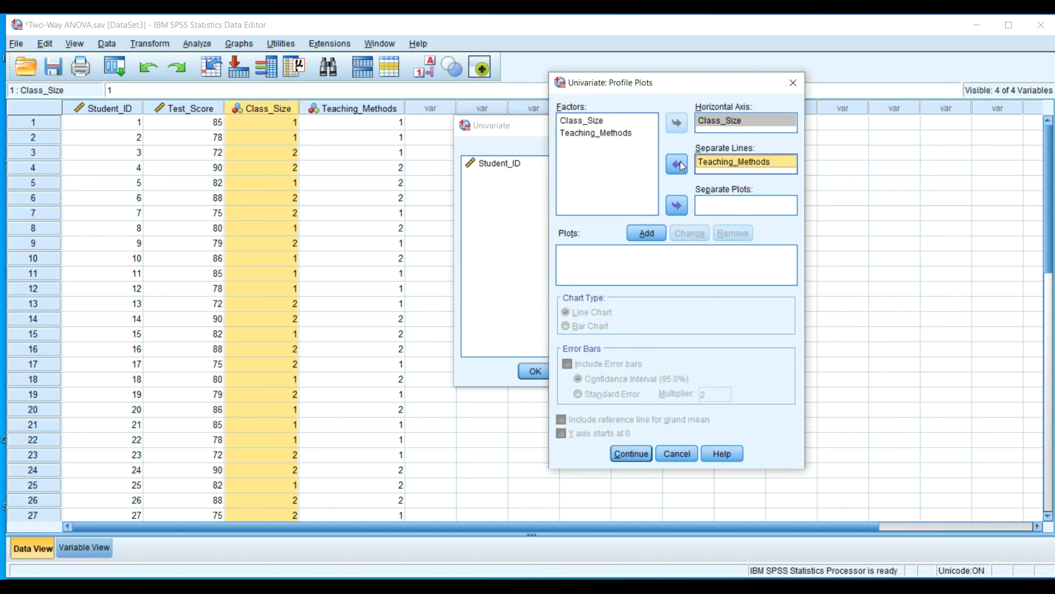
{"action": "left_click", "coordinate": [746, 123]}
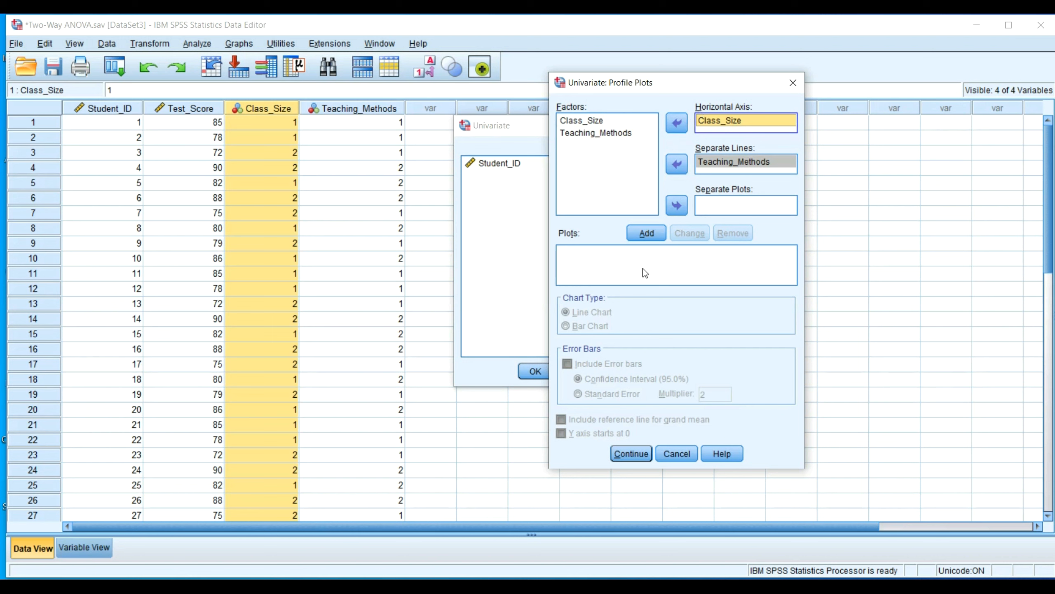
{"action": "left_click", "coordinate": [644, 235]}
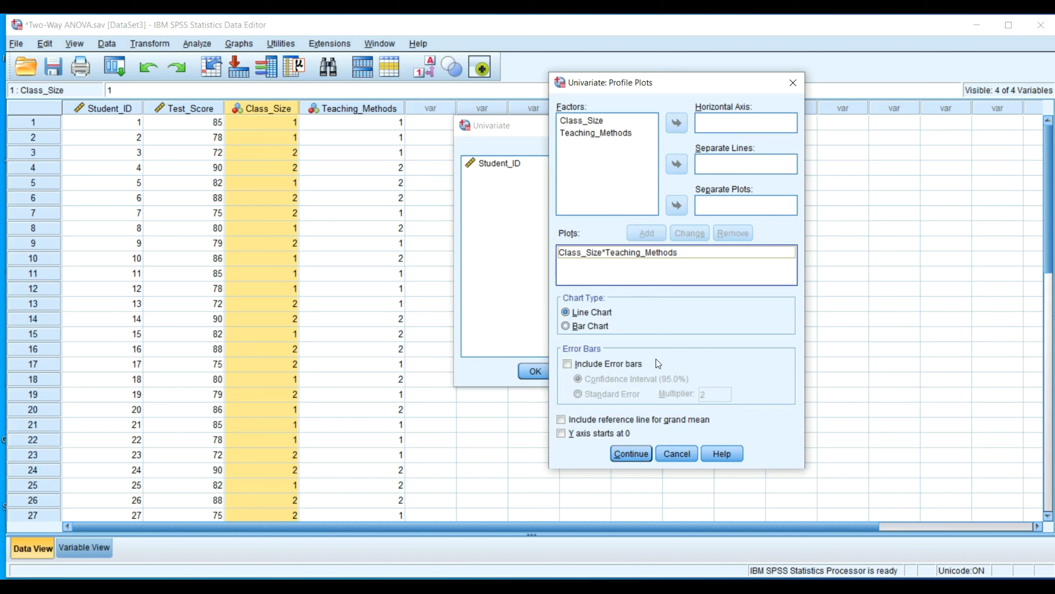
Step: Set the profile plot's chart type to Line Chart and run the univariate analysis
{"action": "left_click", "coordinate": [598, 327]}
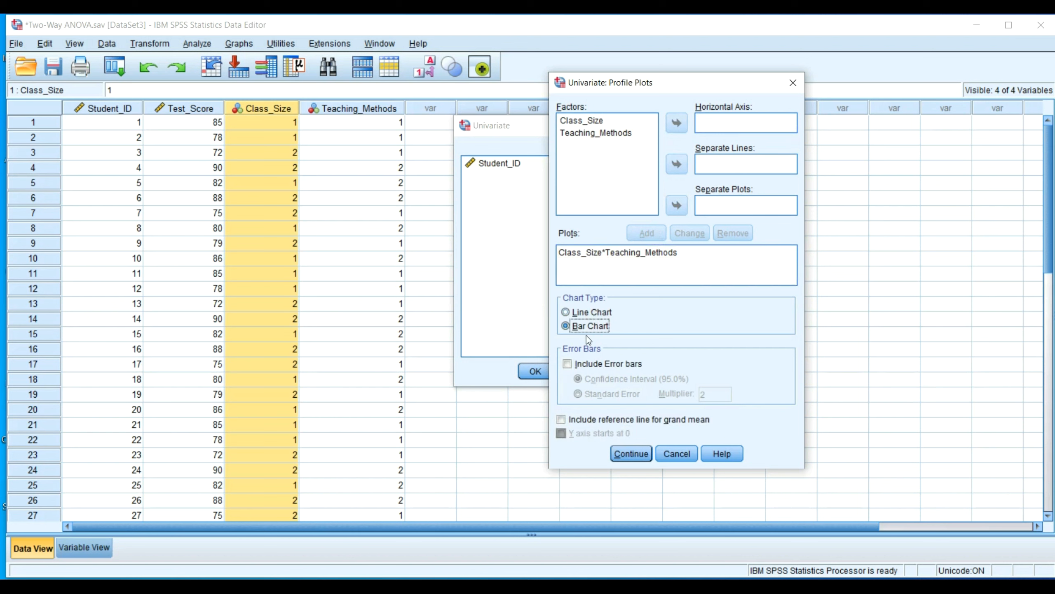
{"action": "left_click", "coordinate": [590, 313]}
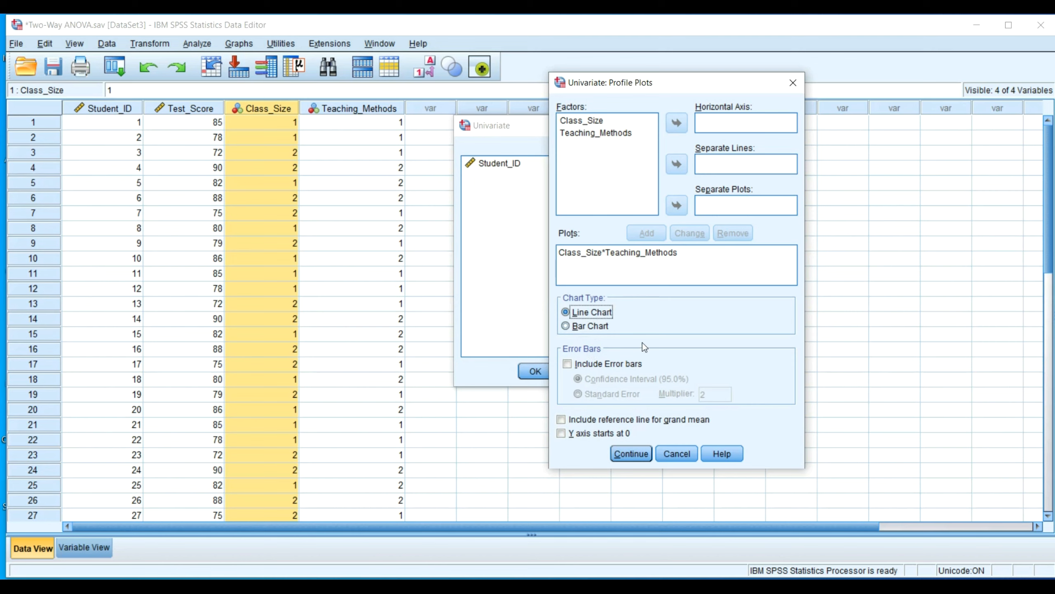
{"action": "left_click", "coordinate": [631, 453]}
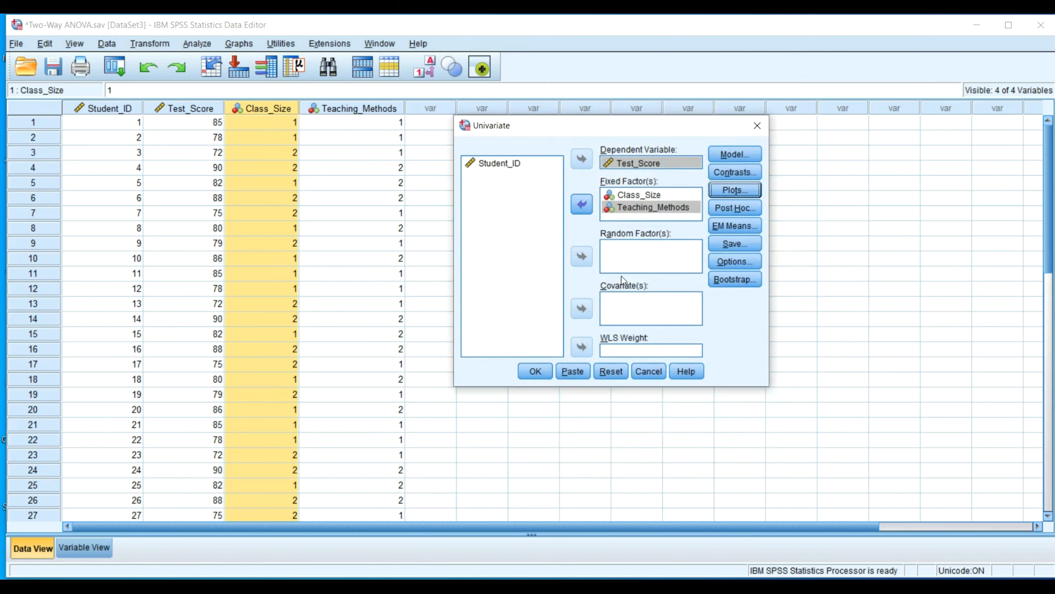
{"action": "left_click", "coordinate": [544, 373]}
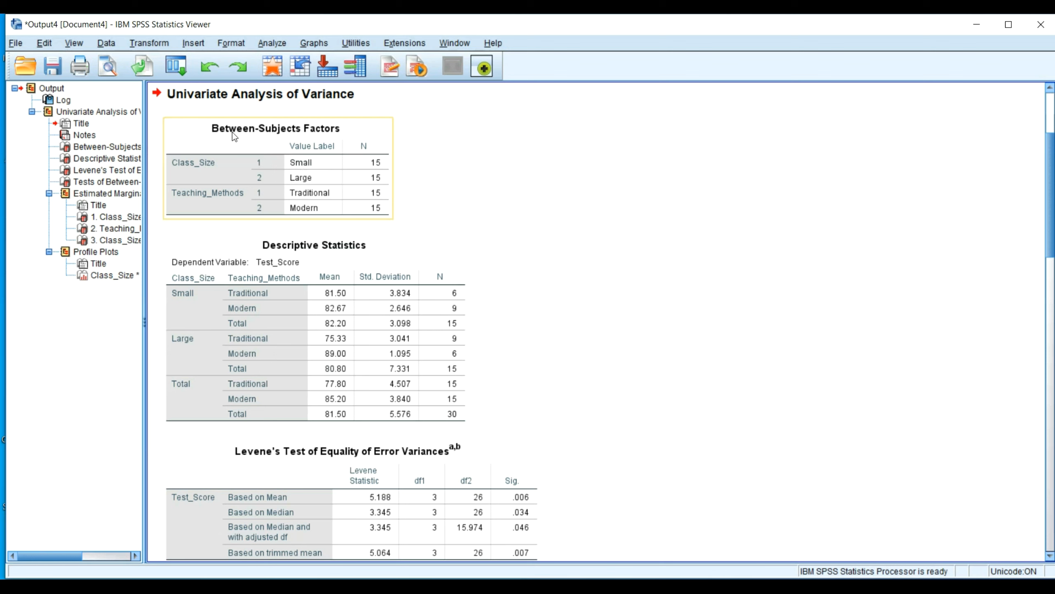
Step: Examine the Between-Subjects Factors and Descriptive Statistics tables in the analysis output
{"action": "left_click", "coordinate": [251, 138]}
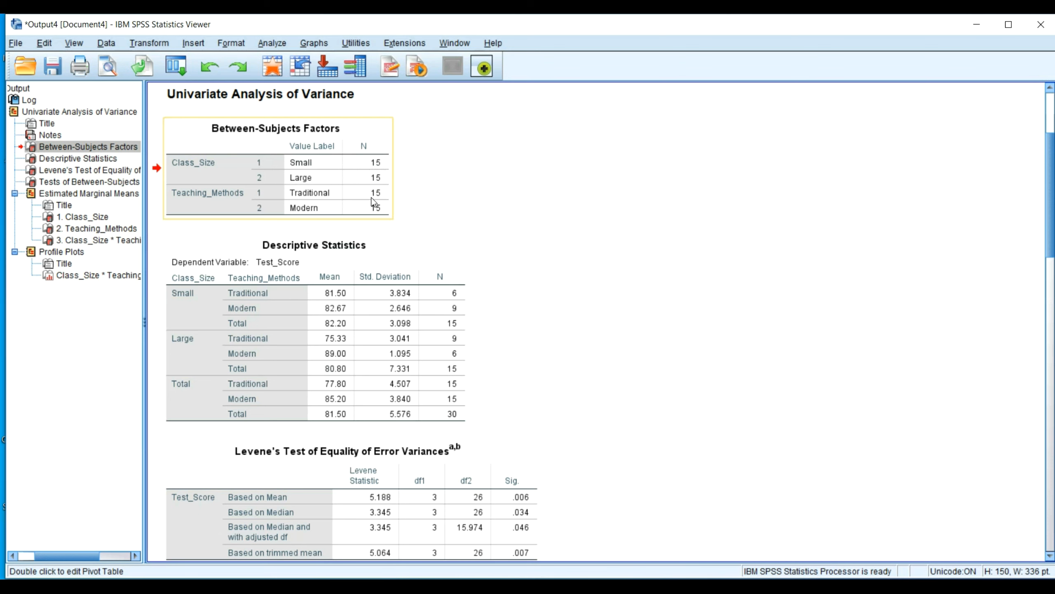
{"action": "left_click", "coordinate": [391, 242]}
{"action": "scroll", "coordinate": [477, 246], "scroll_direction": "down", "scroll_amount": 3}
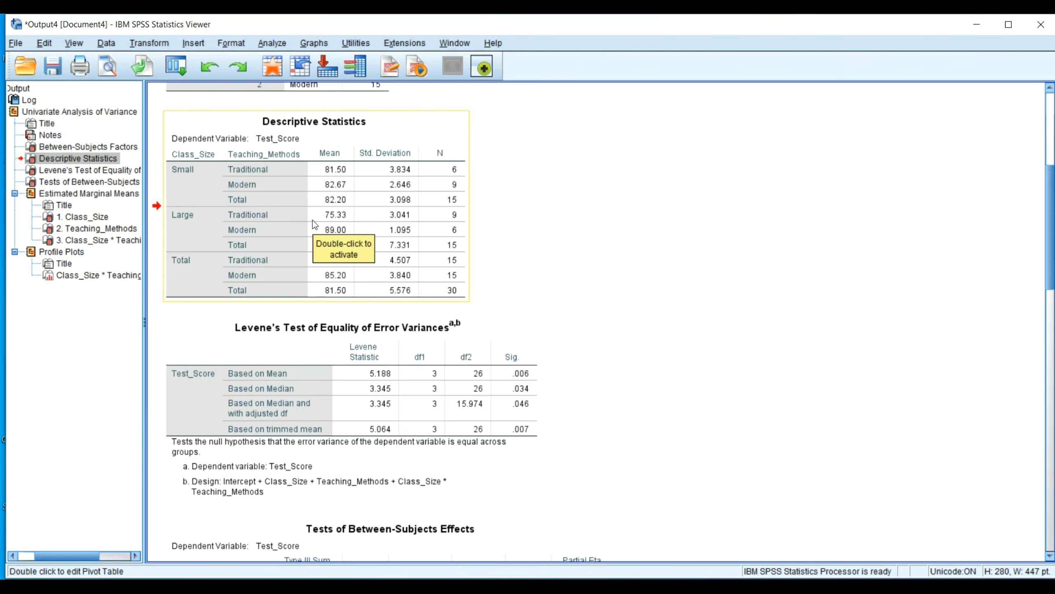
{"action": "scroll", "coordinate": [313, 220], "scroll_direction": "up", "scroll_amount": 3}
{"action": "left_click", "coordinate": [312, 233]}
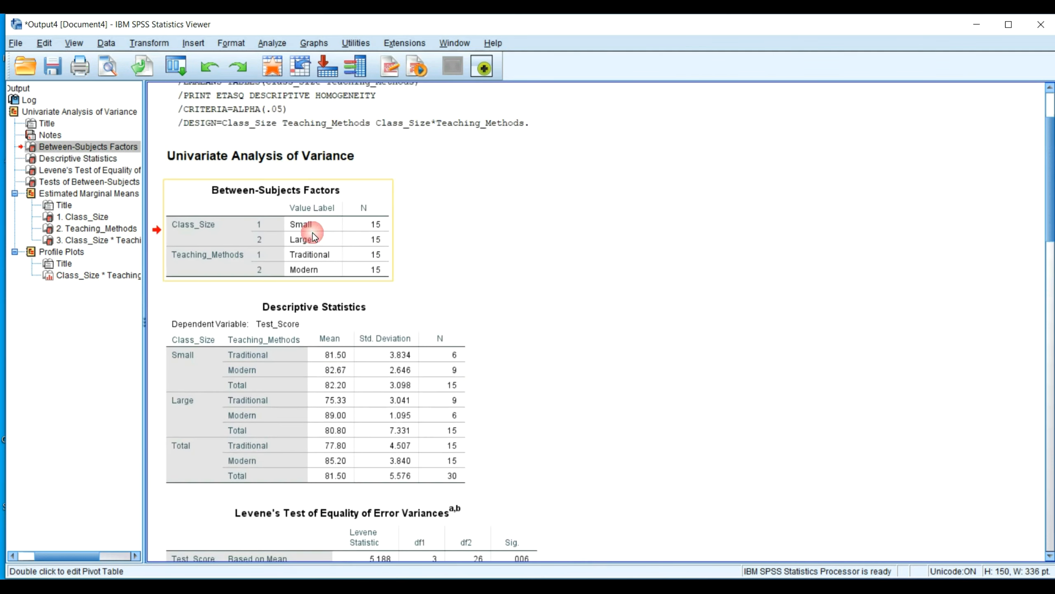
Step: Read the mean, standard deviation and N of each Class_Size and Teaching_Methods group in the Descriptive Statistics table
{"action": "scroll", "coordinate": [312, 233], "scroll_direction": "down", "scroll_amount": 2}
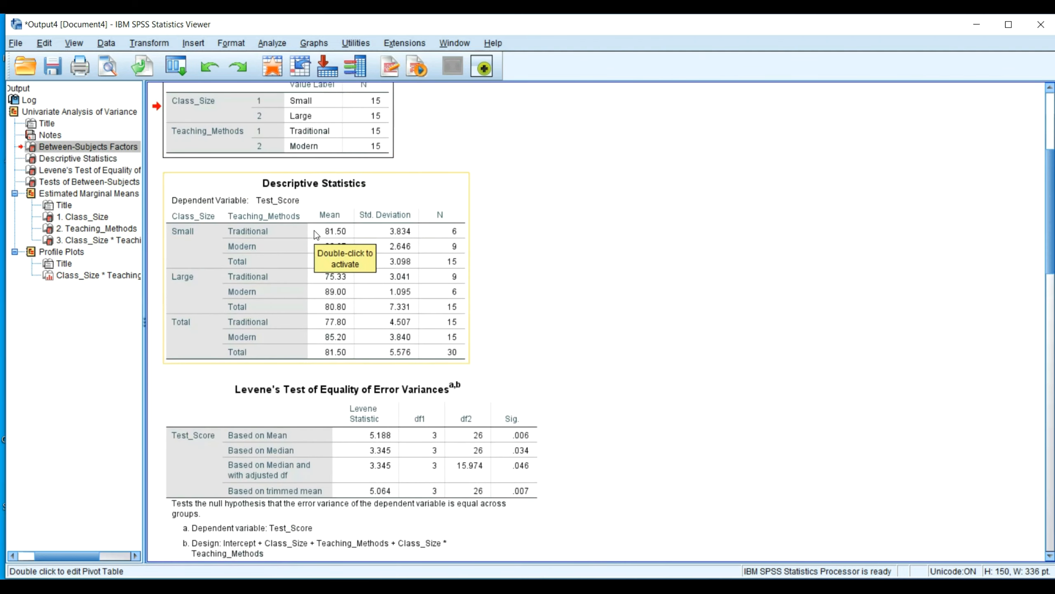
{"action": "left_click", "coordinate": [490, 289]}
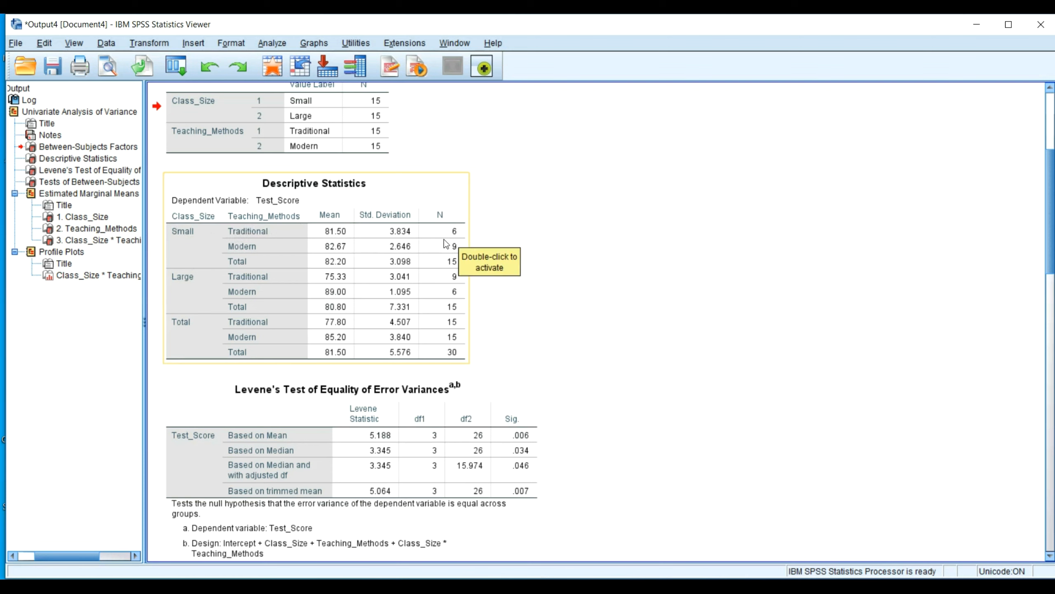
{"action": "left_click", "coordinate": [456, 267]}
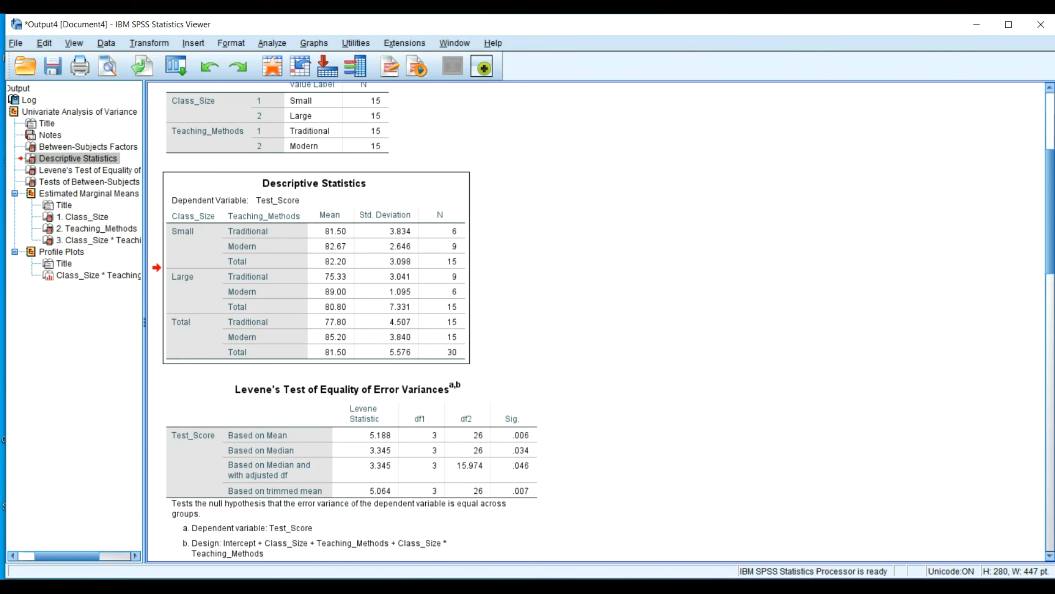
Step: Switch to the Data Editor and look through the Two-Way ANOVA data down to the last student record
{"action": "left_click", "coordinate": [478, 586]}
{"action": "left_click", "coordinate": [354, 529]}
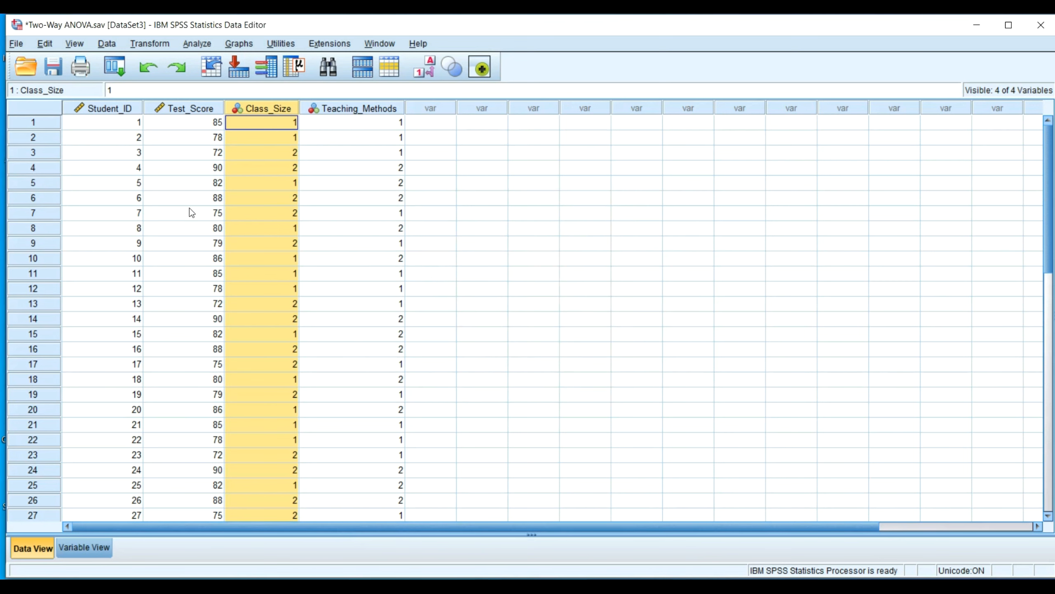
{"action": "scroll", "coordinate": [78, 134], "scroll_direction": "down", "scroll_amount": 2}
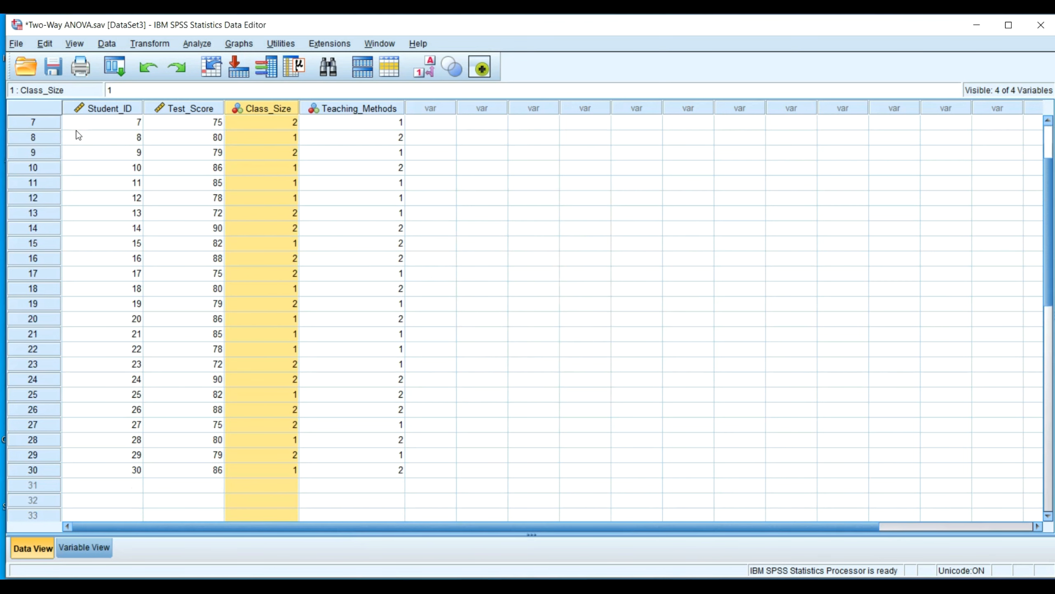
{"action": "left_click", "coordinate": [52, 469]}
{"action": "scroll", "coordinate": [127, 399], "scroll_direction": "up", "scroll_amount": 2}
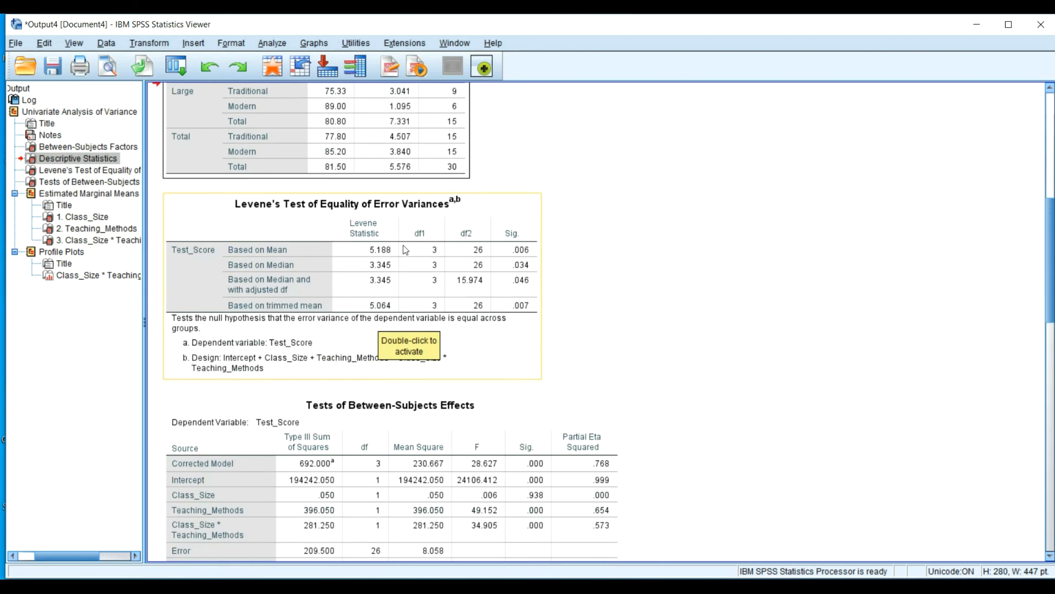
Step: Examine the Levene's Test of Equality of Error Variances table, and bring up the Two-way ANOVA presentation in PowerPoint
{"action": "left_click", "coordinate": [403, 245]}
{"action": "scroll", "coordinate": [403, 246], "scroll_direction": "down", "scroll_amount": 3}
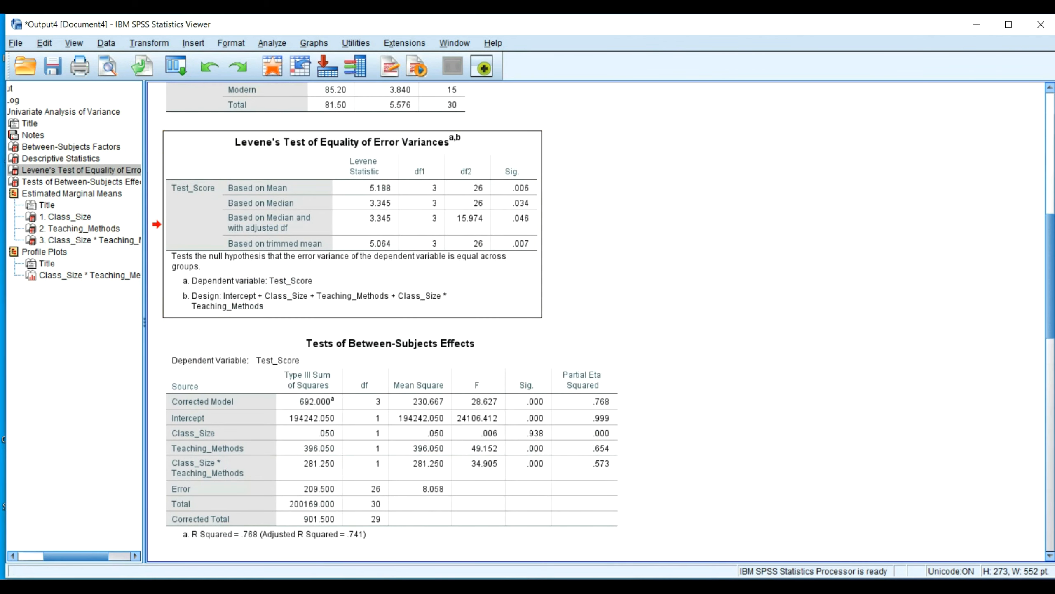
{"action": "left_click", "coordinate": [670, 587]}
{"action": "key", "text": "Down"}
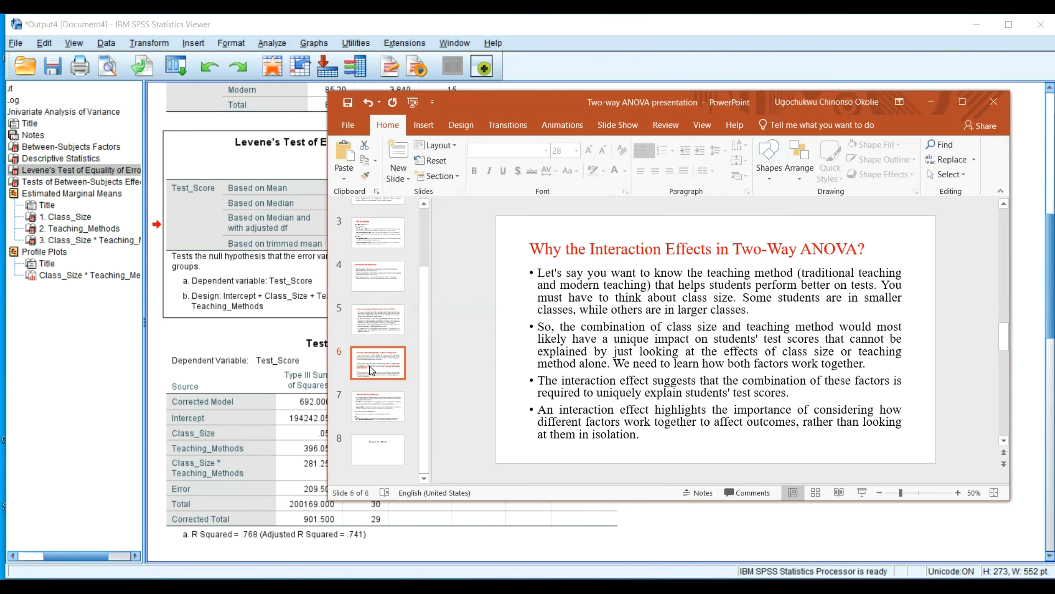
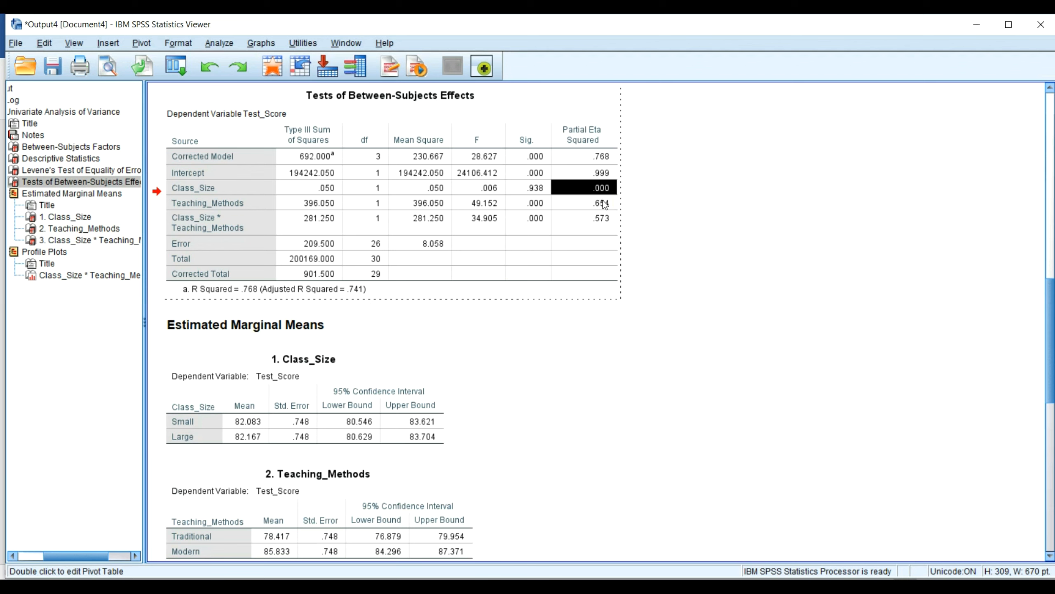
Step: Check the Partial Eta Squared value of Teaching_Methods against the interpretation guide on the Partial Eta Squared slide in PowerPoint
{"action": "left_click", "coordinate": [602, 203]}
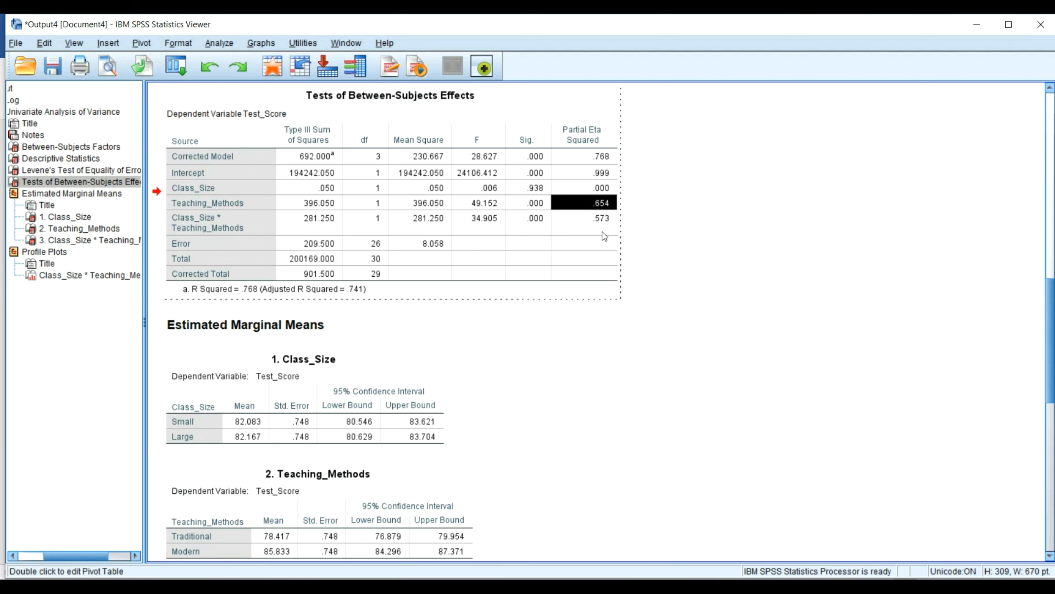
{"action": "key", "text": "alt+Tab"}
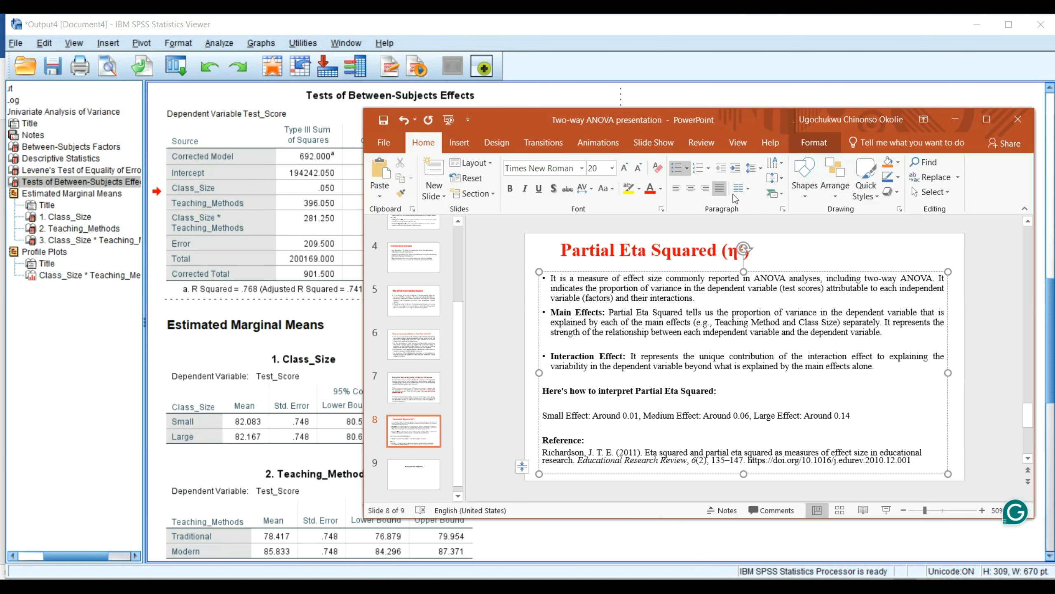
{"action": "left_click", "coordinate": [711, 108]}
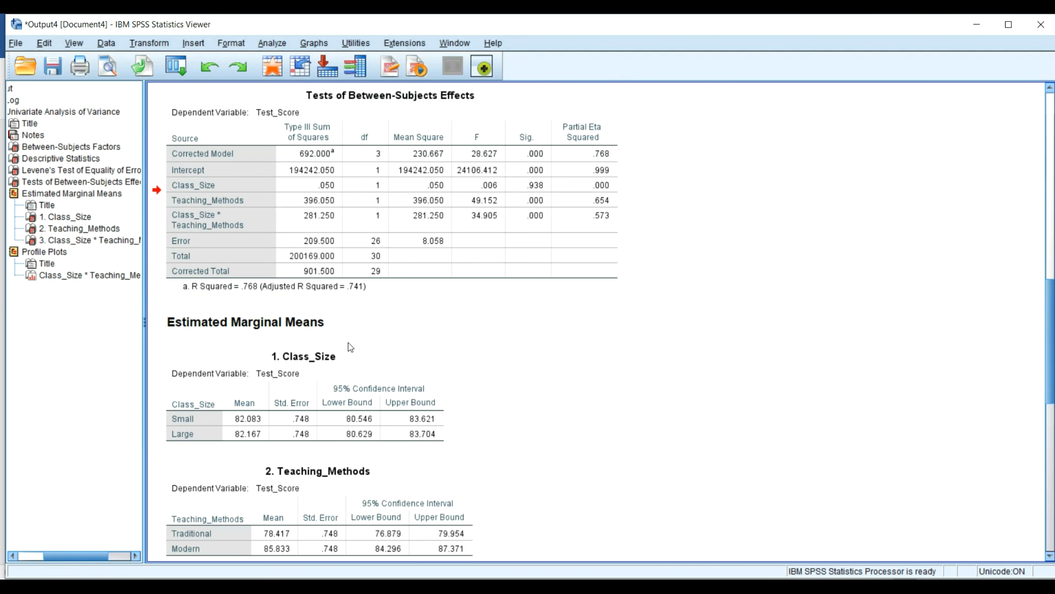
Step: Compare the interaction row of the Tests of Between-Subjects Effects table with the Interaction Effect explanation on the PowerPoint slide
{"action": "scroll", "coordinate": [350, 347], "scroll_direction": "up", "scroll_amount": 5}
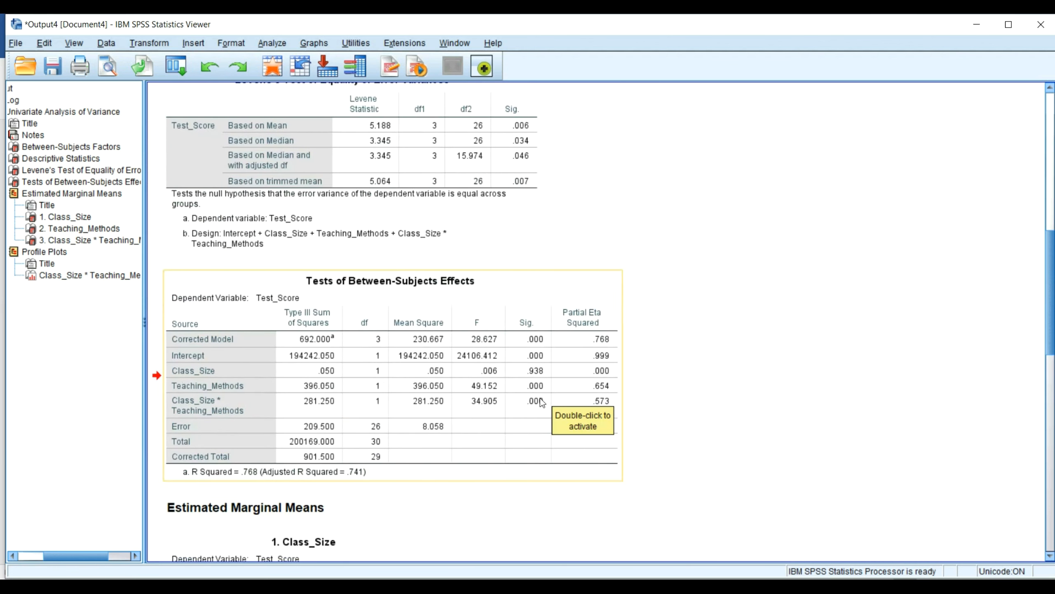
{"action": "key", "text": "alt+Tab"}
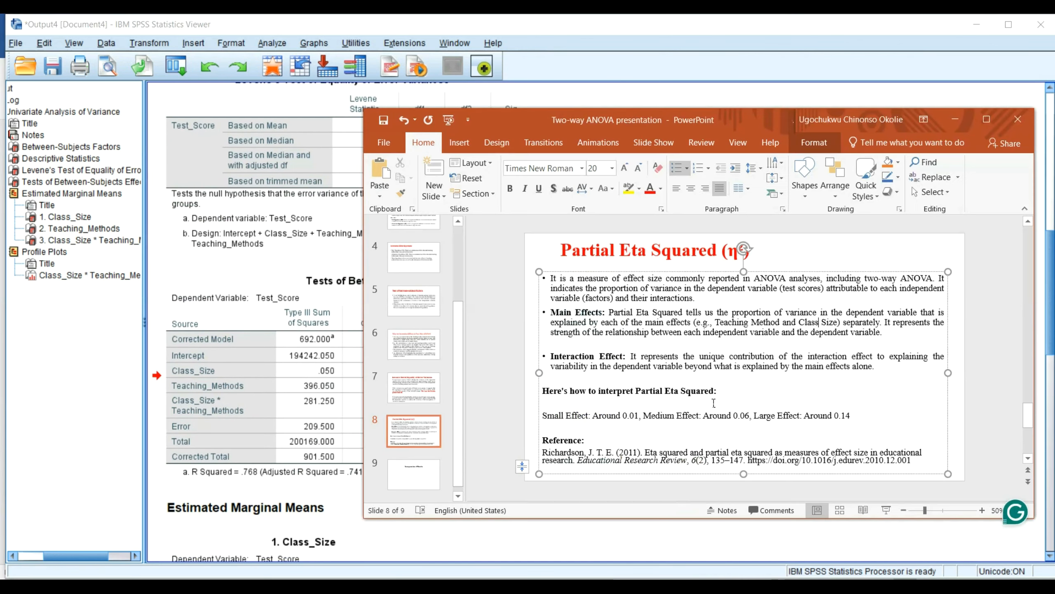
{"action": "left_click_drag", "start_coordinate": [653, 367], "coordinate": [874, 377]}
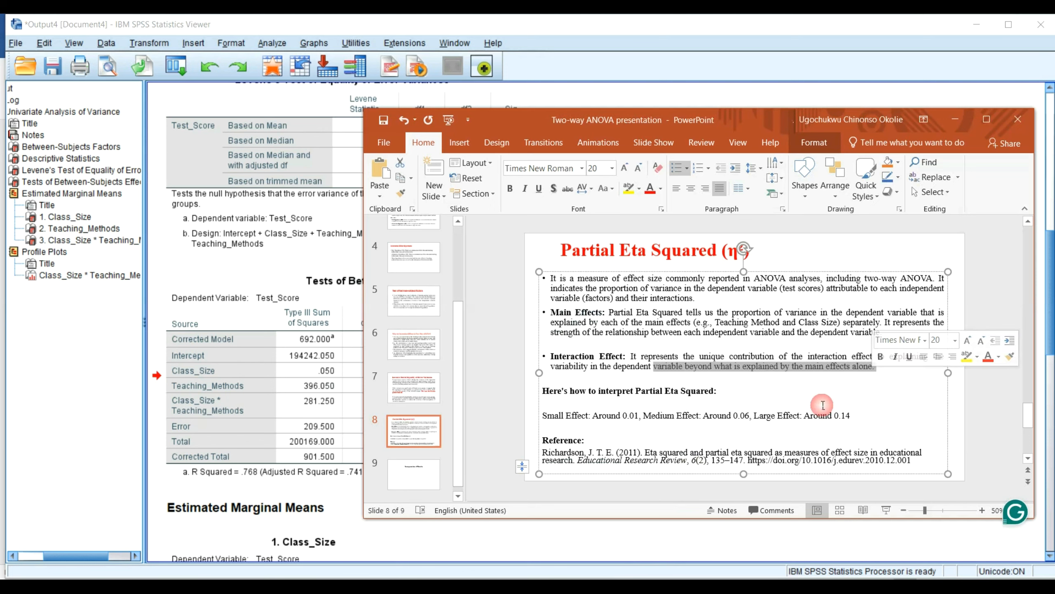
{"action": "left_click", "coordinate": [220, 279]}
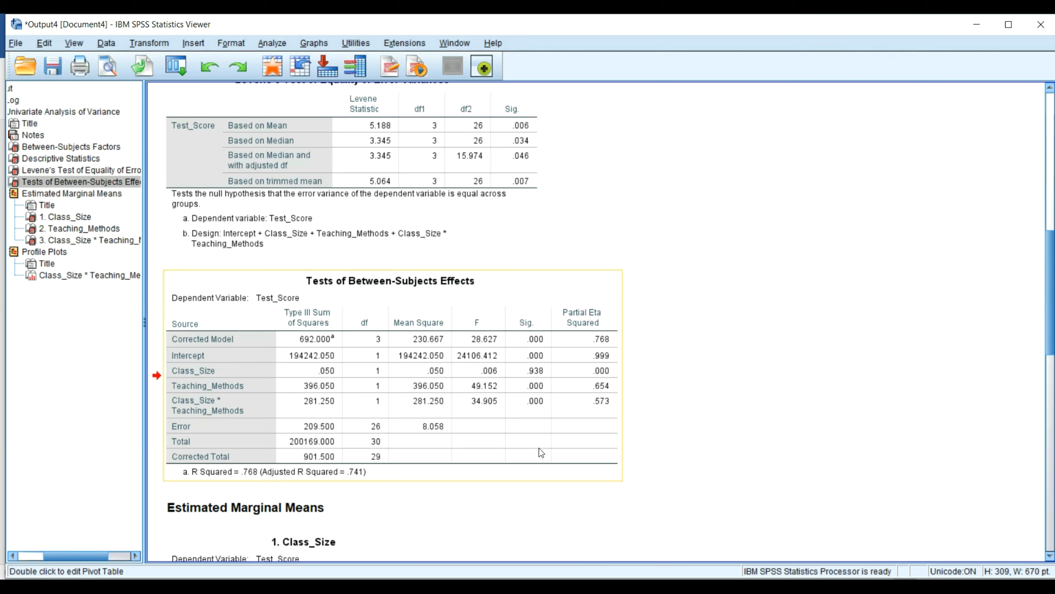
Step: Compare the Class_Size estimated marginal means with the significance of Class_Size in the Tests of Between-Subjects Effects table
{"action": "scroll", "coordinate": [539, 448], "scroll_direction": "down", "scroll_amount": 8}
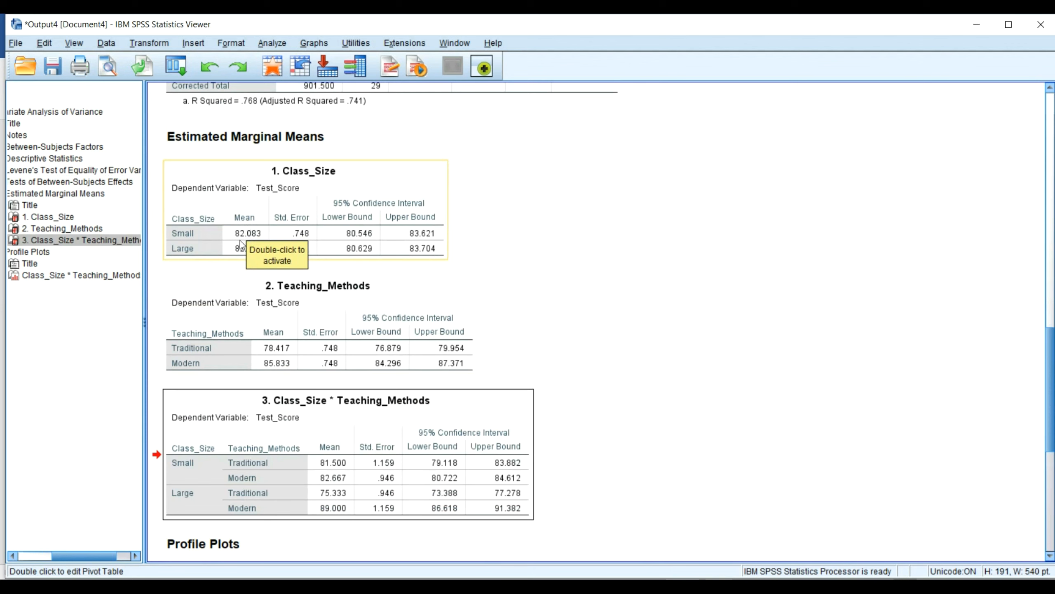
{"action": "left_click", "coordinate": [241, 245]}
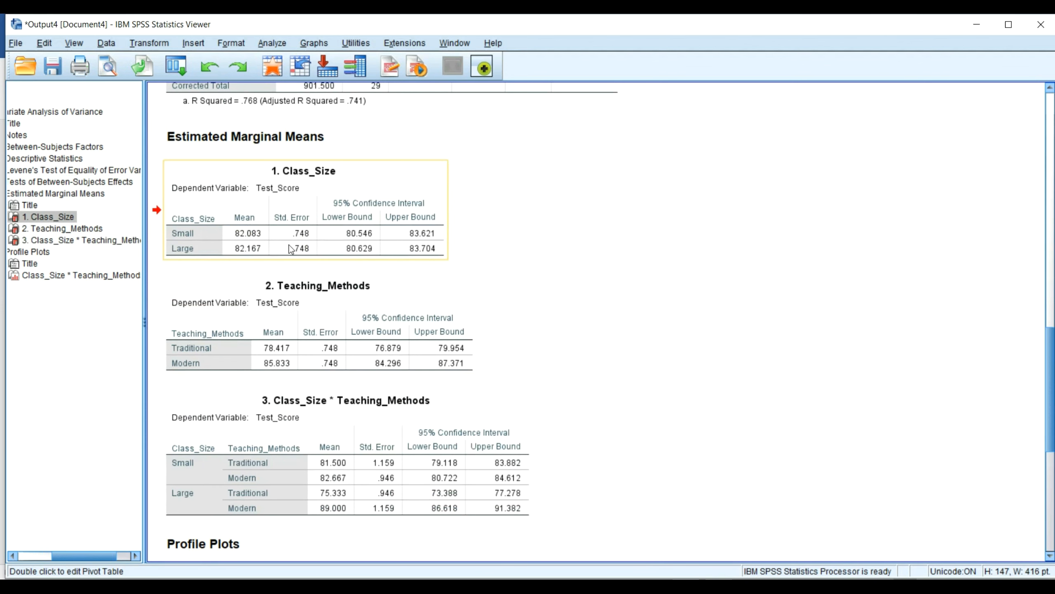
{"action": "scroll", "coordinate": [502, 290], "scroll_direction": "up", "scroll_amount": 6}
{"action": "scroll", "coordinate": [549, 261], "scroll_direction": "down", "scroll_amount": 1}
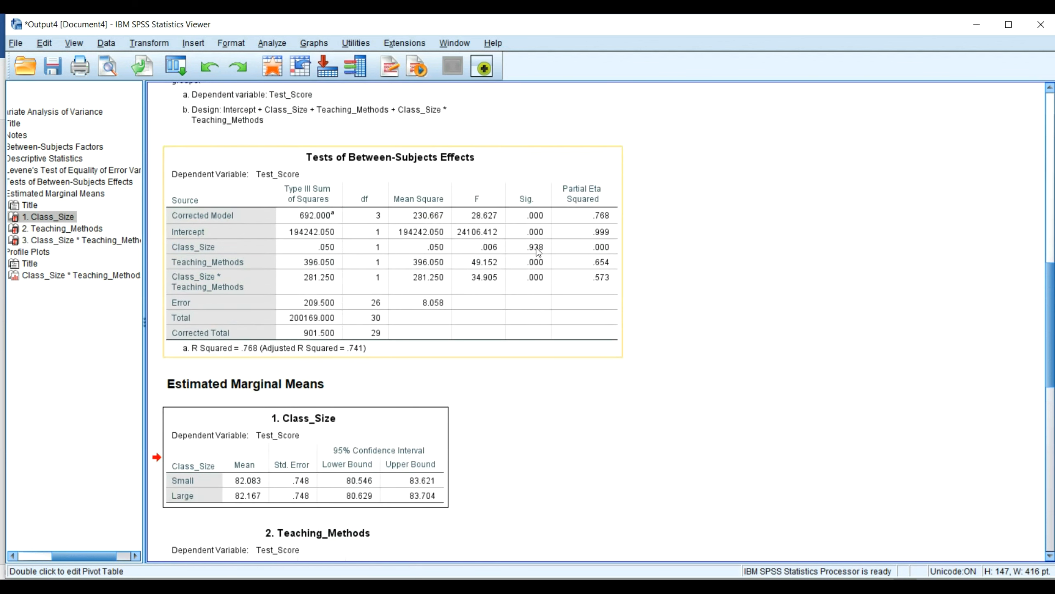
{"action": "scroll", "coordinate": [515, 282], "scroll_direction": "down", "scroll_amount": 5}
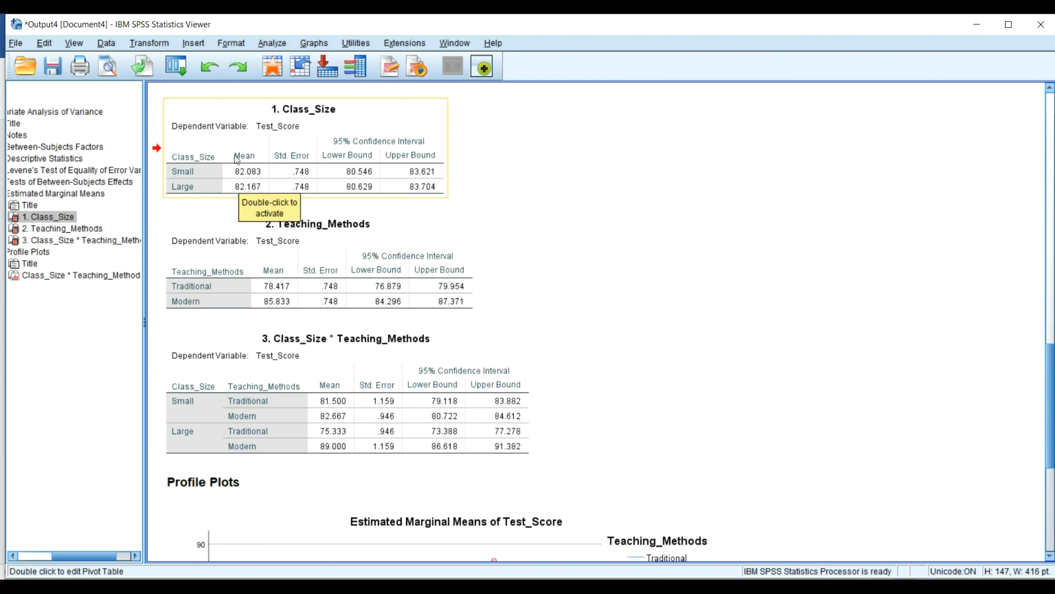
{"action": "left_click", "coordinate": [251, 177]}
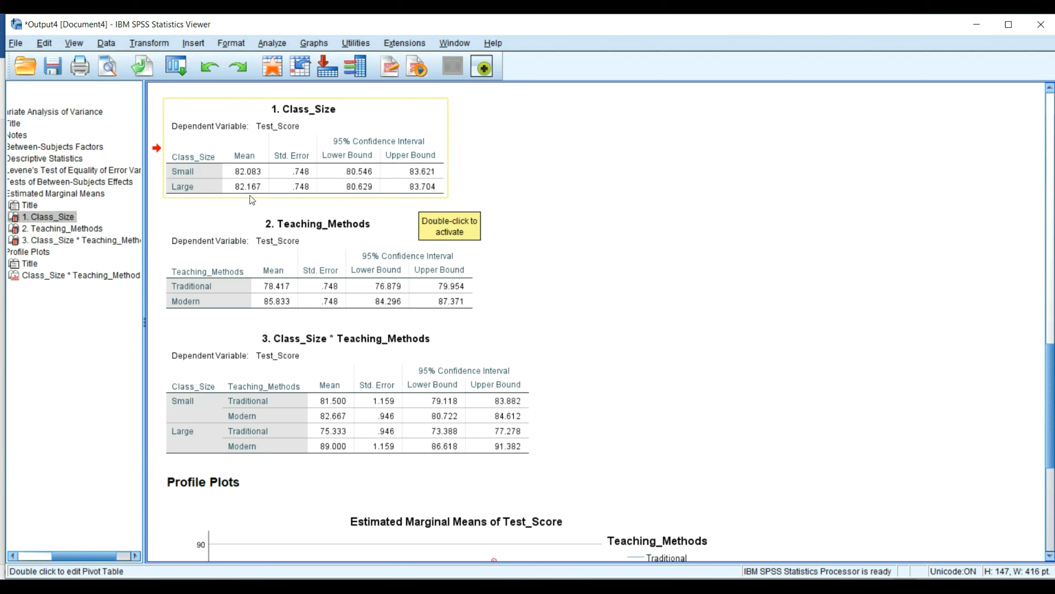
Step: Examine the estimated marginal means tables for Teaching_Methods and for the Class_Size * Teaching_Methods interaction
{"action": "left_click", "coordinate": [258, 218]}
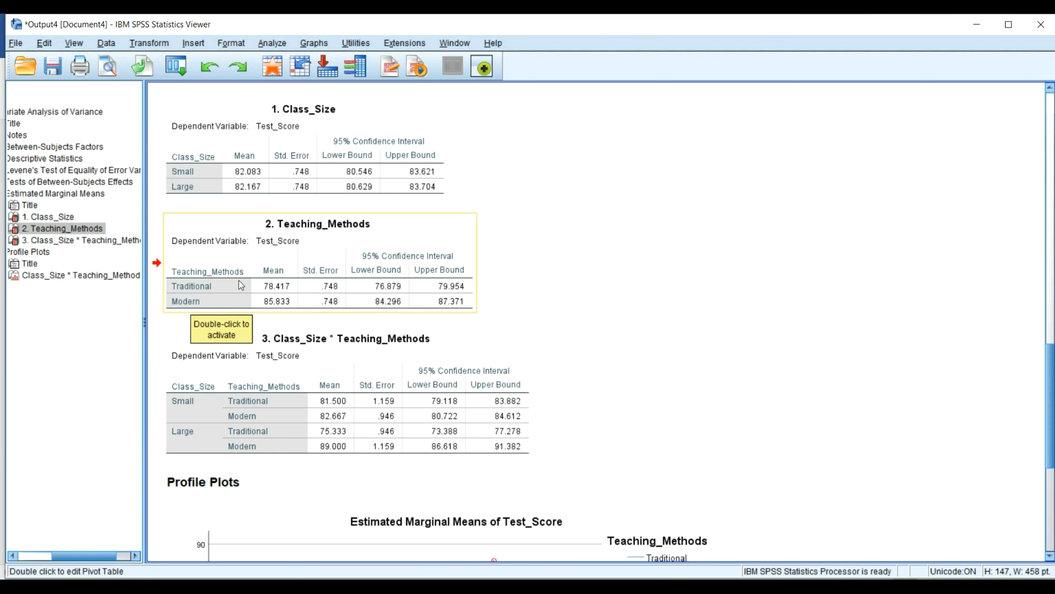
{"action": "left_click", "coordinate": [206, 350]}
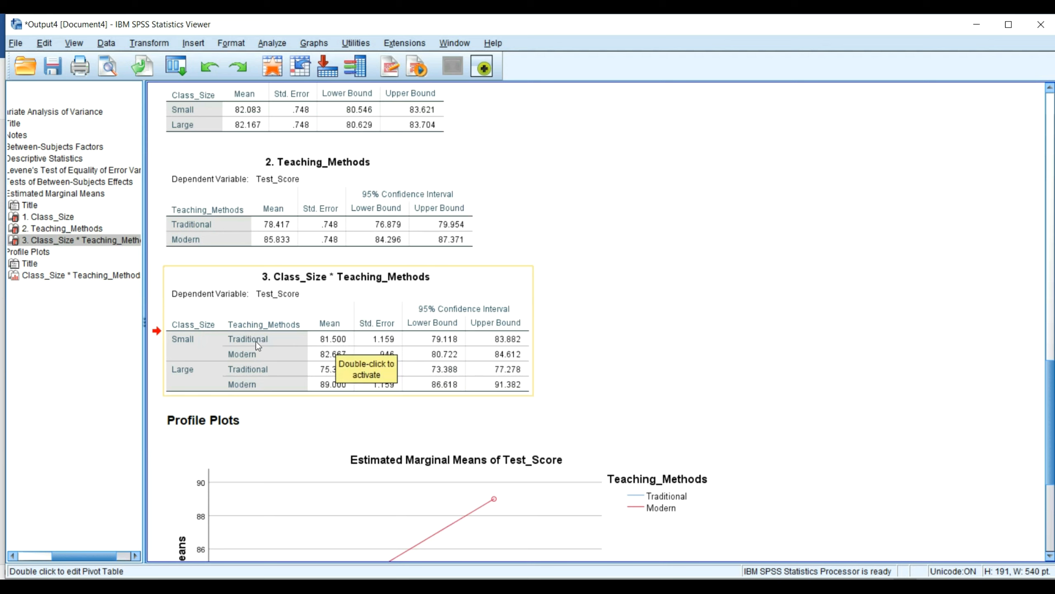
{"action": "left_click", "coordinate": [326, 352]}
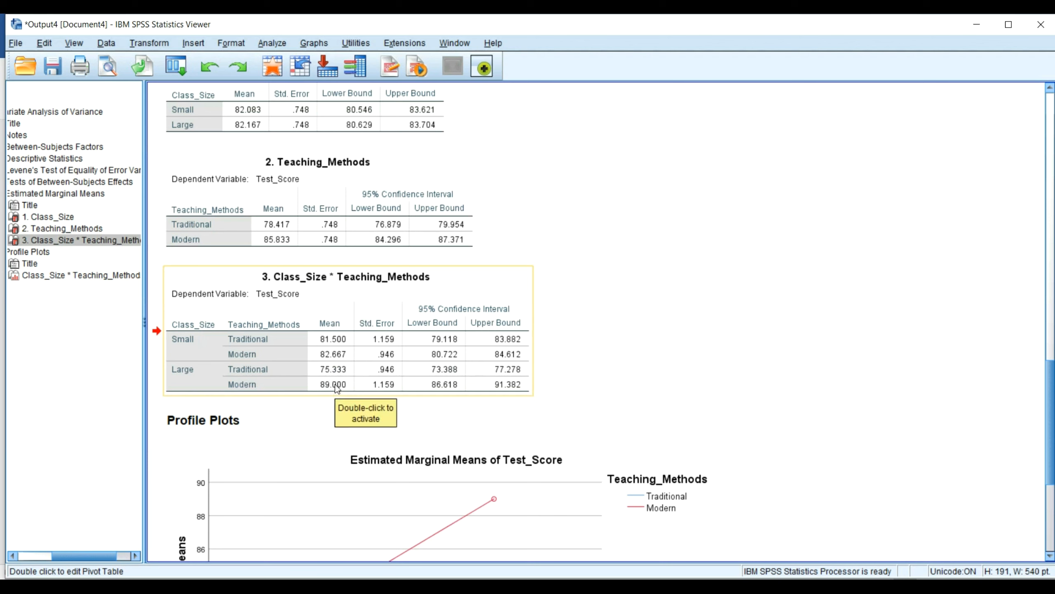
Step: Open the Estimated Marginal Means of Test_Score line plot in the Chart Editor, and close the editor
{"action": "double_click", "coordinate": [748, 487]}
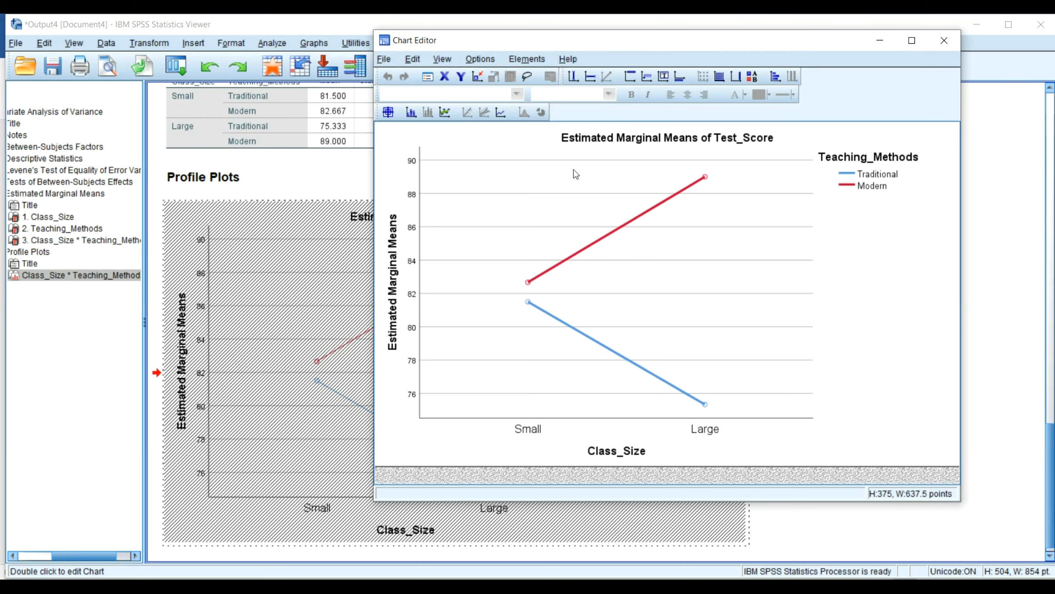
{"action": "key", "text": "alt+F4"}
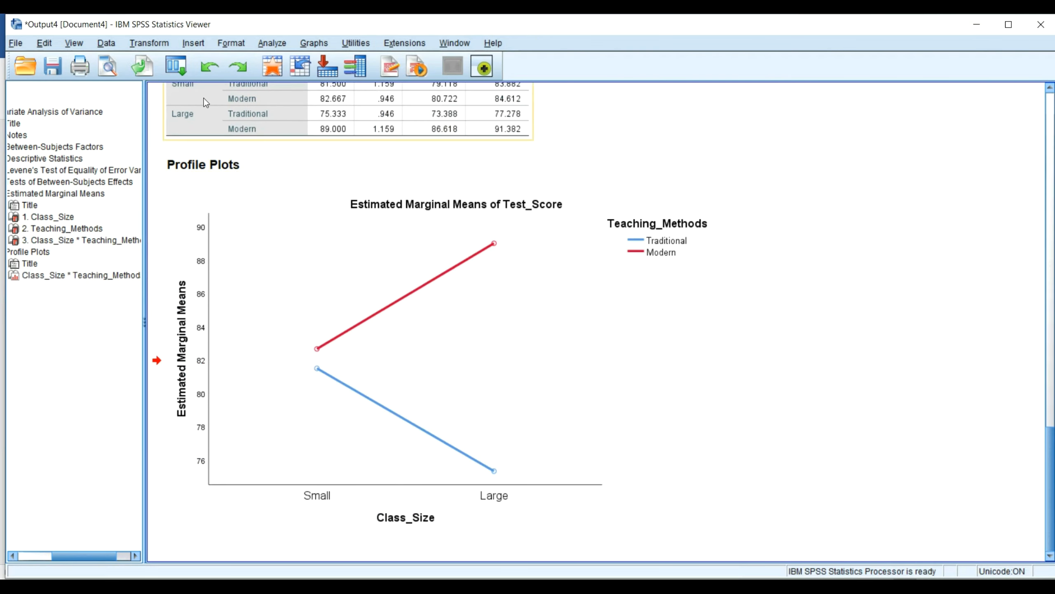
Step: Recall the Univariate dialog, set the profile plot's chart type to Bar Chart, and rerun the analysis
{"action": "left_click", "coordinate": [174, 67]}
{"action": "left_click", "coordinate": [189, 97]}
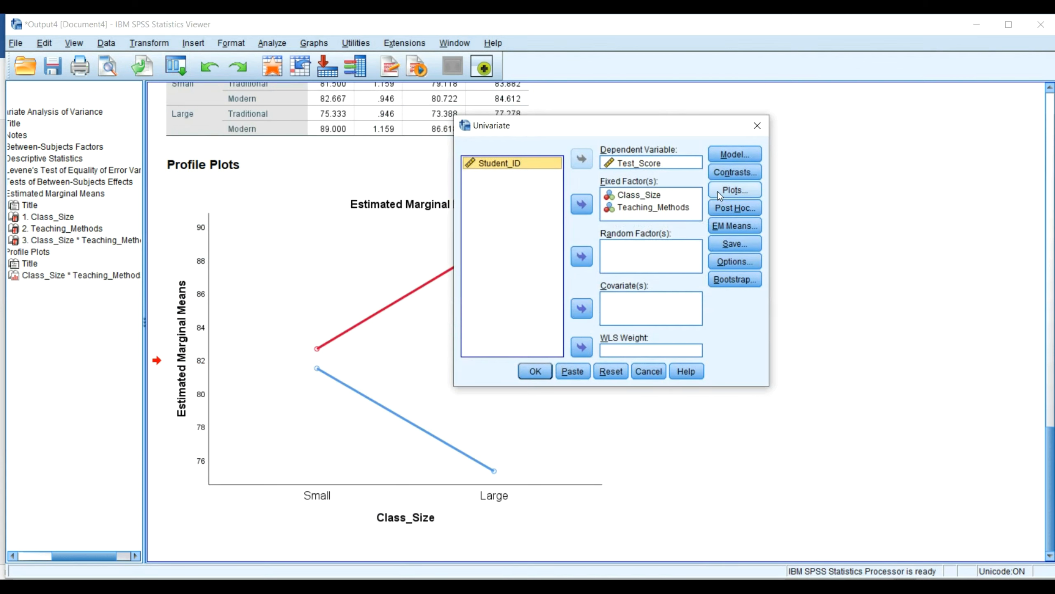
{"action": "left_click", "coordinate": [734, 190]}
{"action": "left_click", "coordinate": [590, 326]}
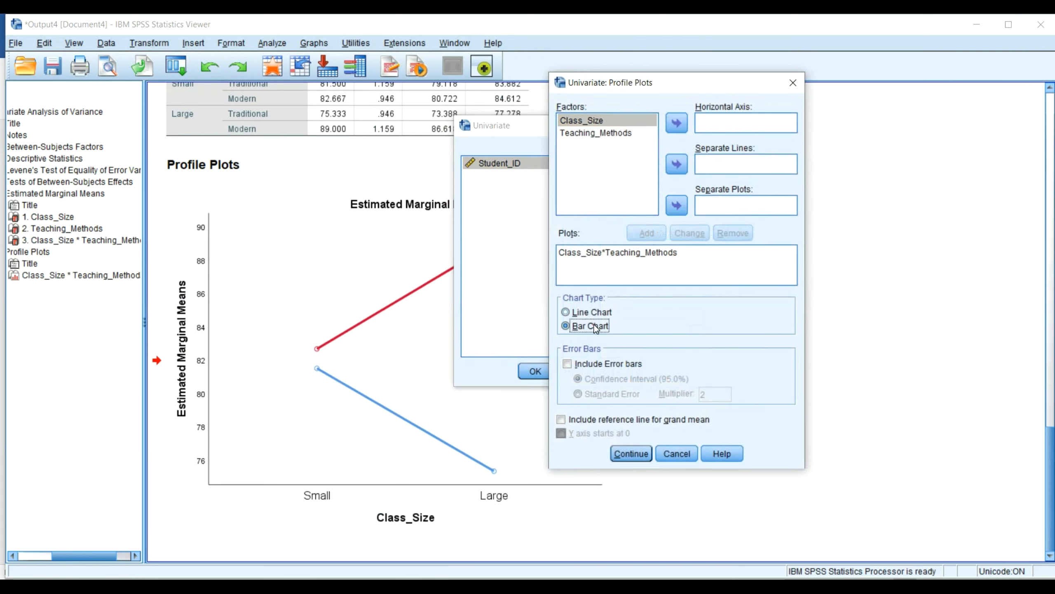
{"action": "left_click", "coordinate": [633, 446]}
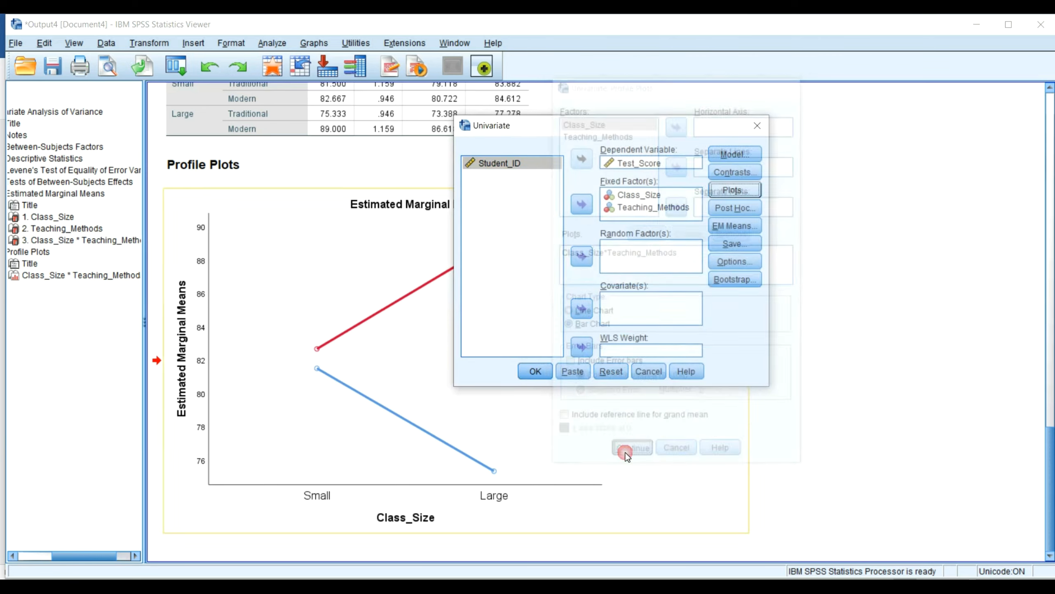
{"action": "left_click", "coordinate": [535, 371]}
{"action": "scroll", "coordinate": [540, 367], "scroll_direction": "down", "scroll_amount": 15}
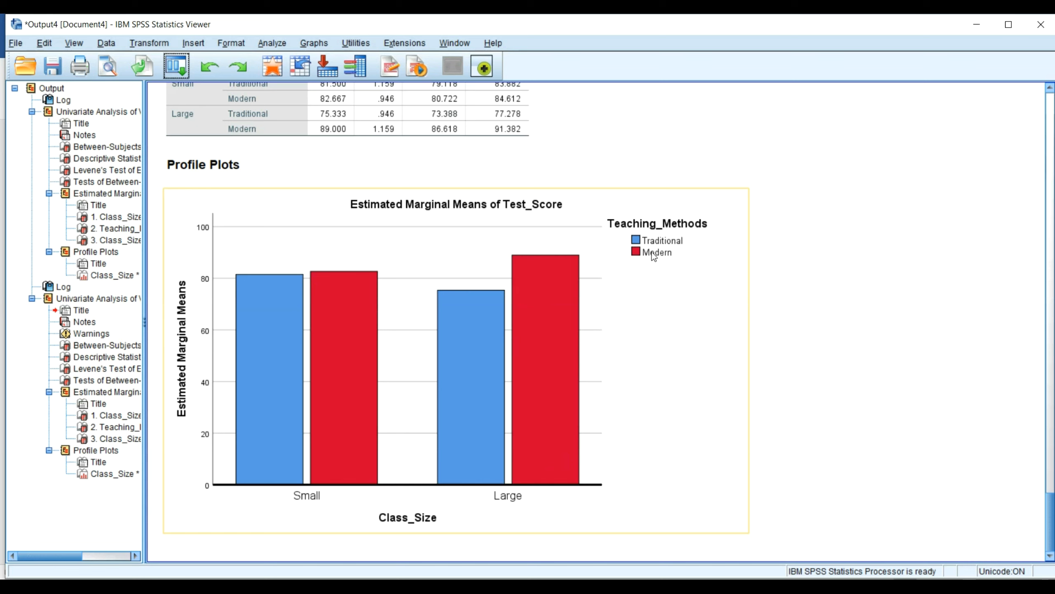
Step: Examine the bar chart of estimated marginal means alongside the descriptive, between-subjects effects and marginal means tables
{"action": "left_click", "coordinate": [594, 264]}
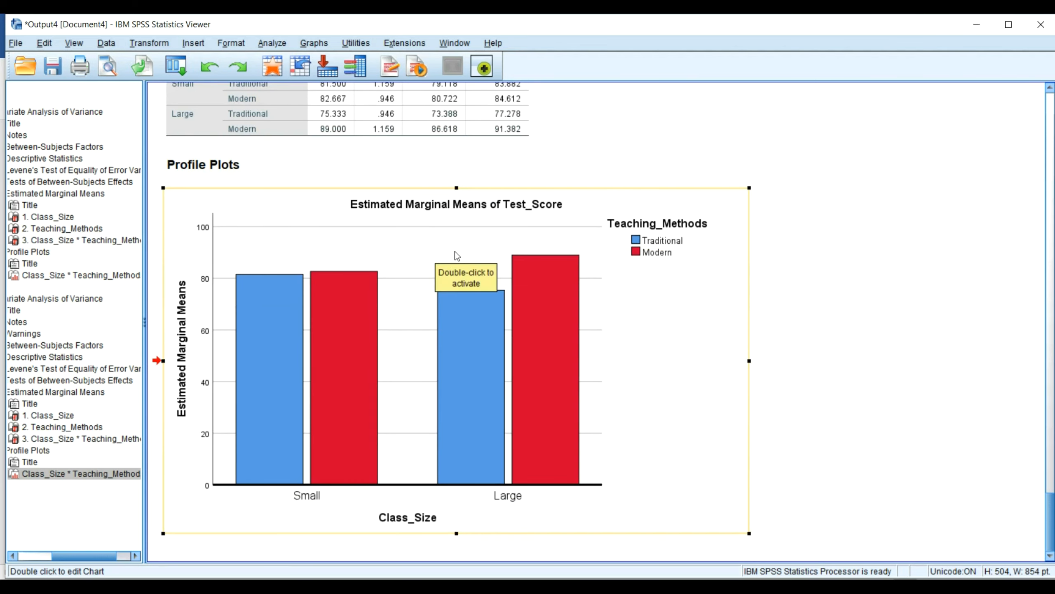
{"action": "scroll", "coordinate": [455, 251], "scroll_direction": "up", "scroll_amount": 3}
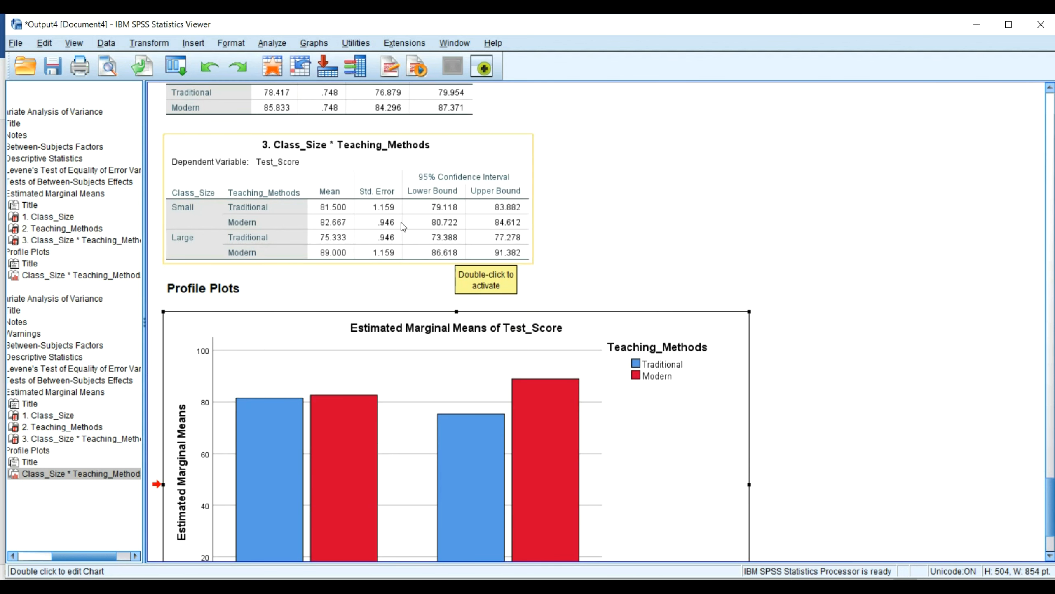
{"action": "scroll", "coordinate": [402, 226], "scroll_direction": "down", "scroll_amount": 2}
{"action": "scroll", "coordinate": [401, 225], "scroll_direction": "up", "scroll_amount": 7}
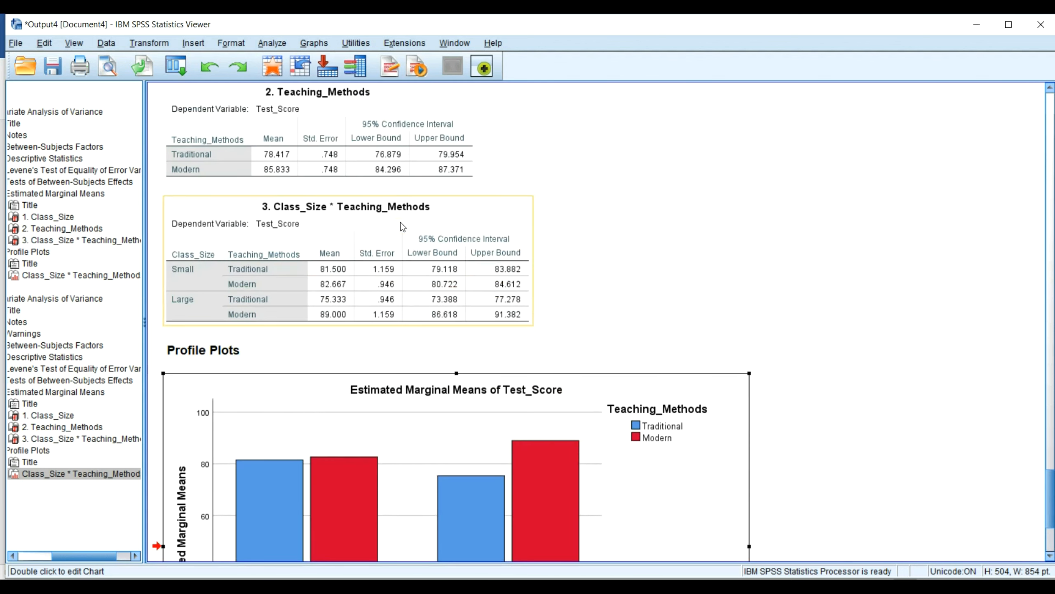
{"action": "scroll", "coordinate": [401, 226], "scroll_direction": "up", "scroll_amount": 14}
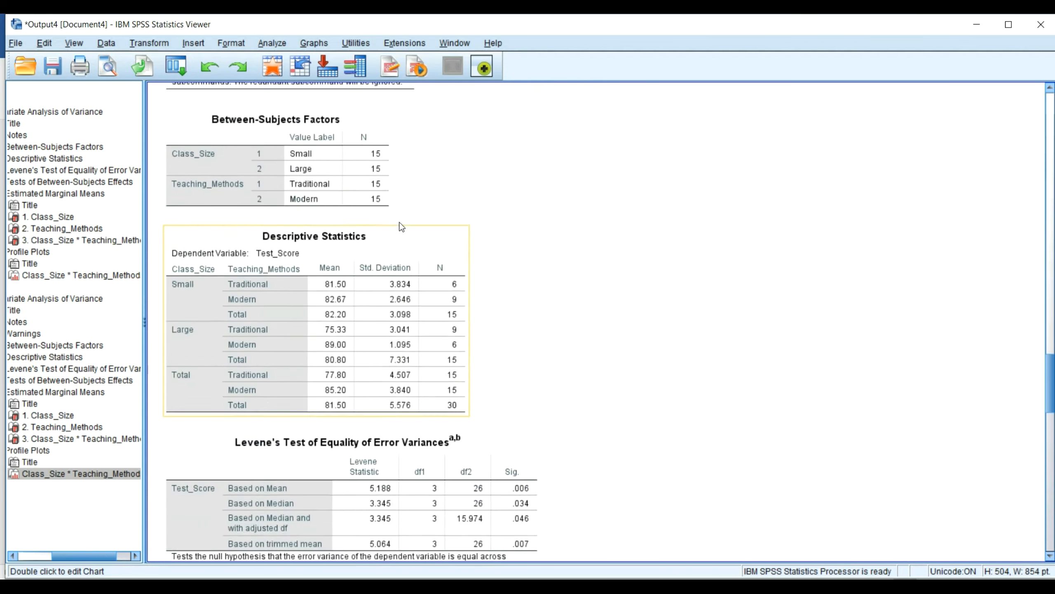
{"action": "scroll", "coordinate": [400, 226], "scroll_direction": "down", "scroll_amount": 14}
{"action": "scroll", "coordinate": [400, 226], "scroll_direction": "up", "scroll_amount": 6}
{"action": "scroll", "coordinate": [401, 225], "scroll_direction": "down", "scroll_amount": 4}
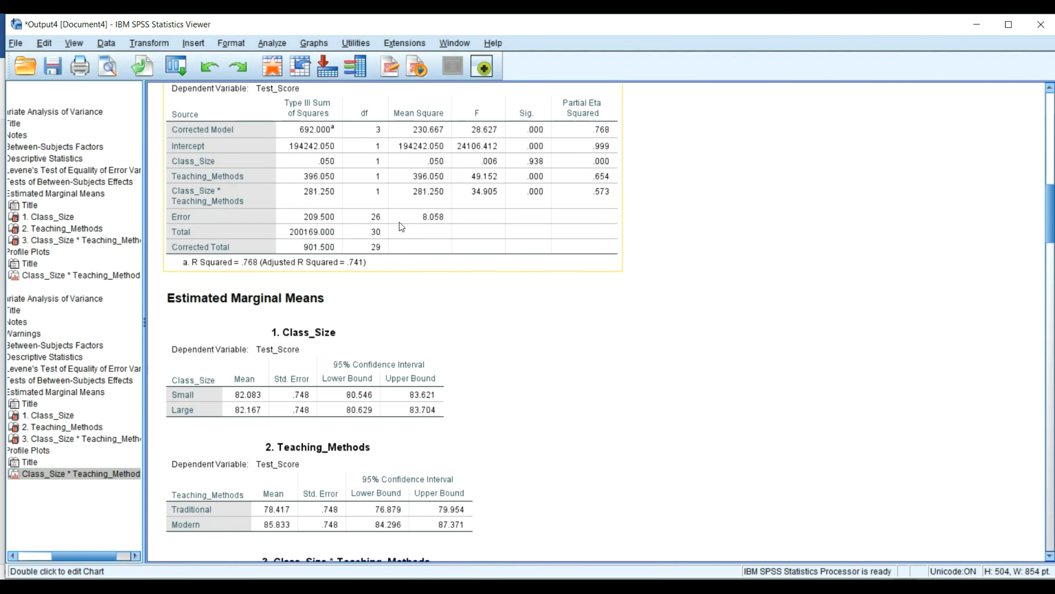
Step: Switch to the Word report and write "Interpretation of the Two-Way Anova test results." below the study title
{"action": "scroll", "coordinate": [400, 226], "scroll_direction": "down", "scroll_amount": 6}
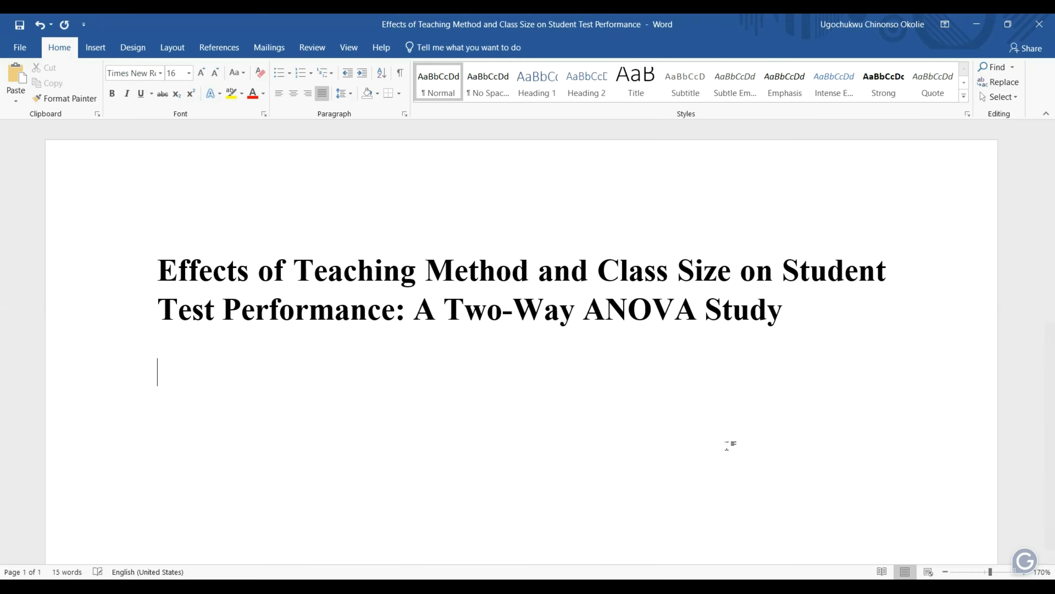
{"action": "type", "text": "I t"}
{"action": "key", "text": "BackSpace"}
{"action": "key", "text": "BackSpace"}
{"action": "type", "text": "nterp"}
{"action": "key", "text": "BackSpace"}
{"action": "type", "text": "pretation of"}
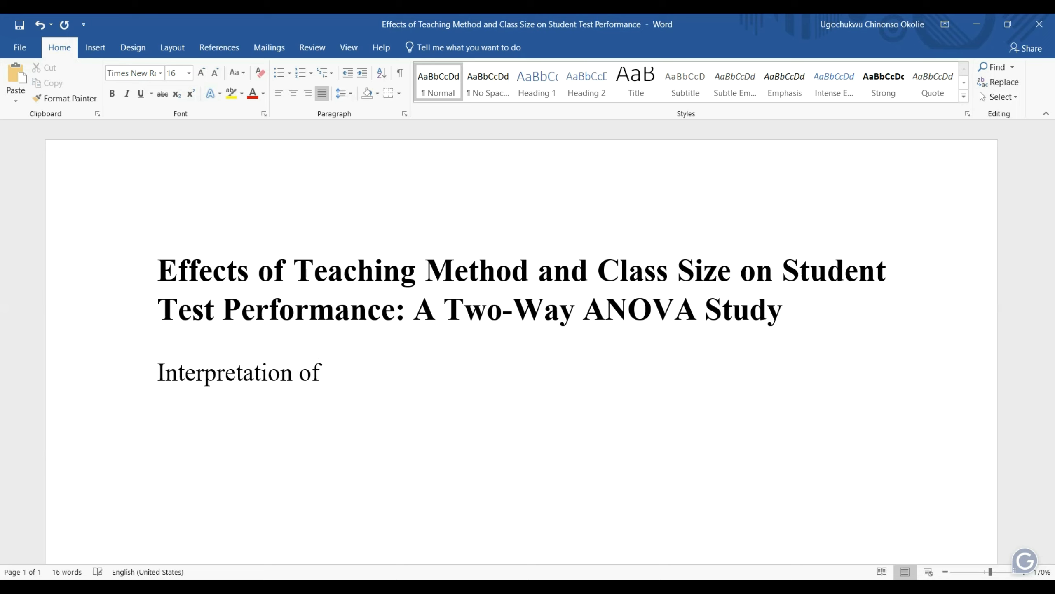
{"action": "type", "text": " the Two-"}
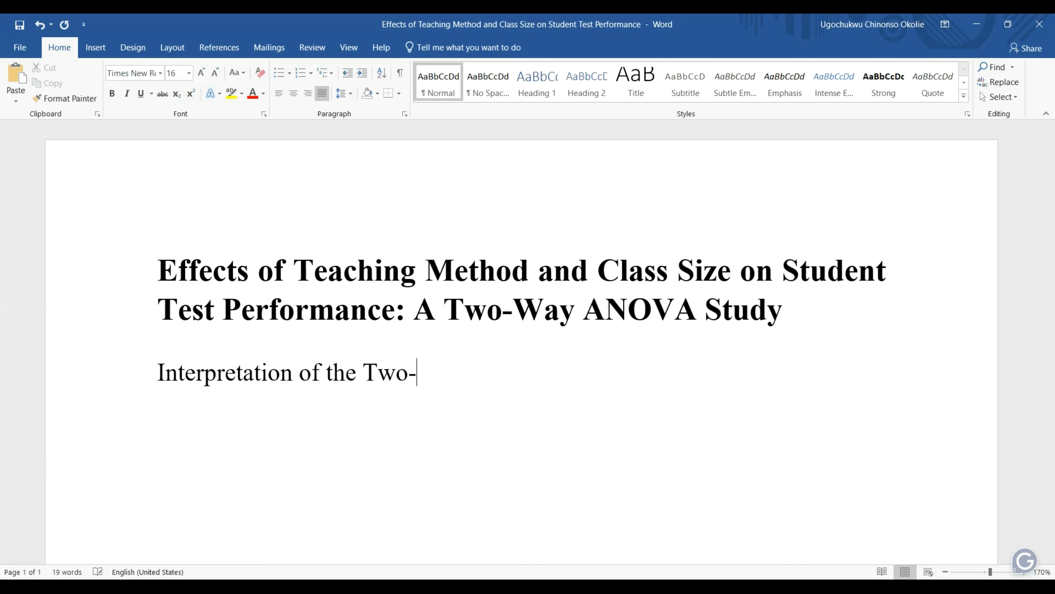
{"action": "type", "text": "Way A"}
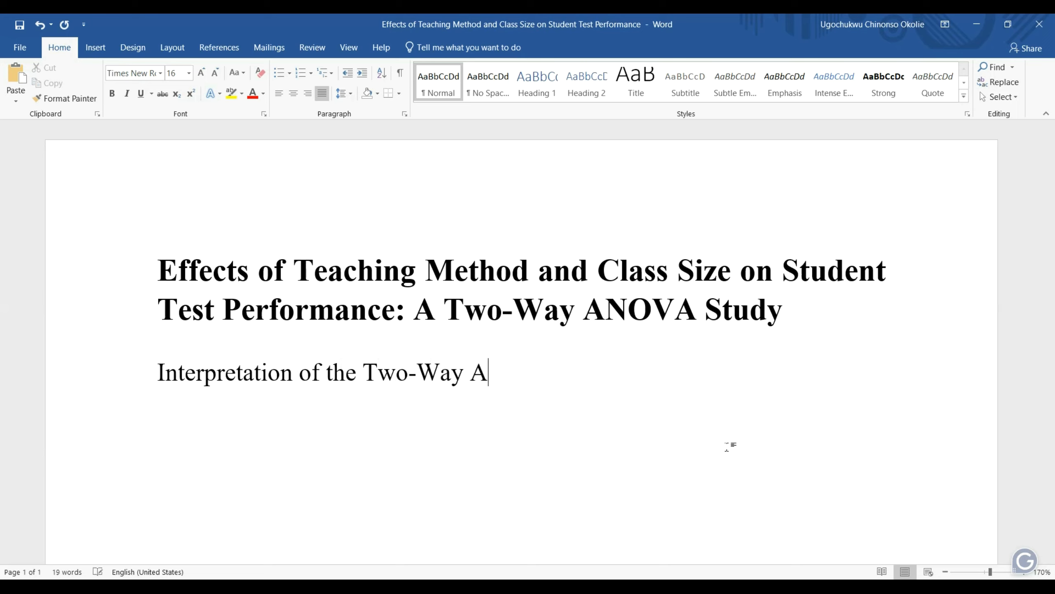
{"action": "type", "text": "nova tes"}
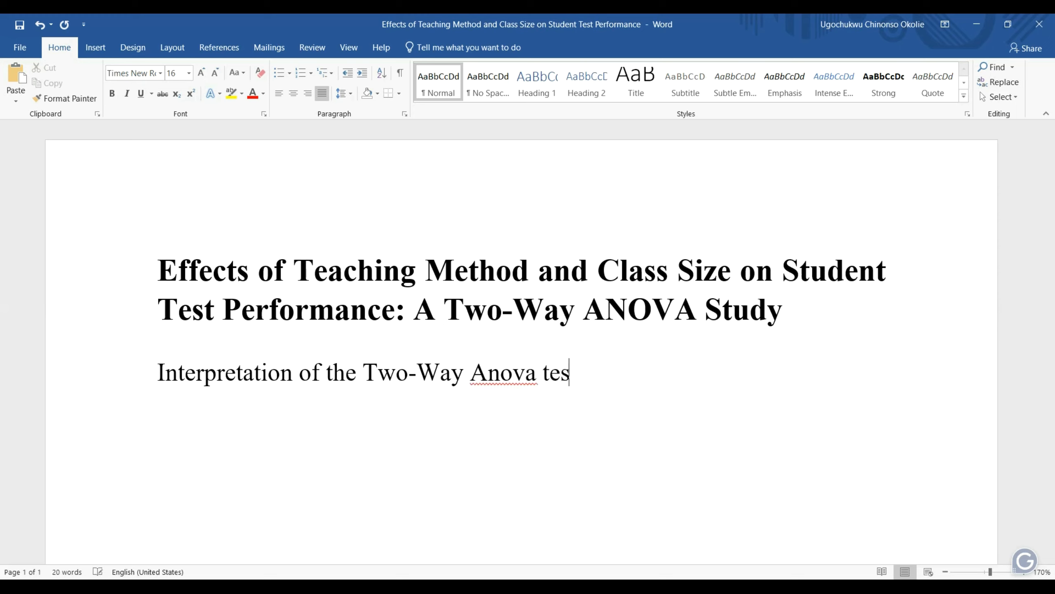
{"action": "type", "text": "t results."}
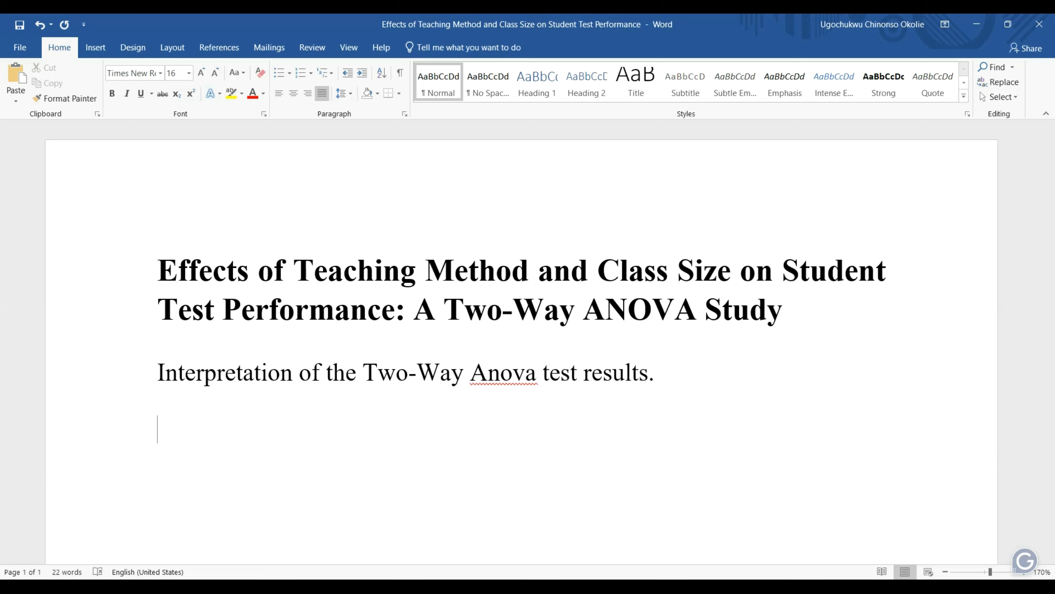
Step: Copy the Class_Size estimated marginal means table from the SPSS output into the Word report, below the interpretation line
{"action": "scroll", "coordinate": [521, 332], "scroll_direction": "down", "scroll_amount": 3}
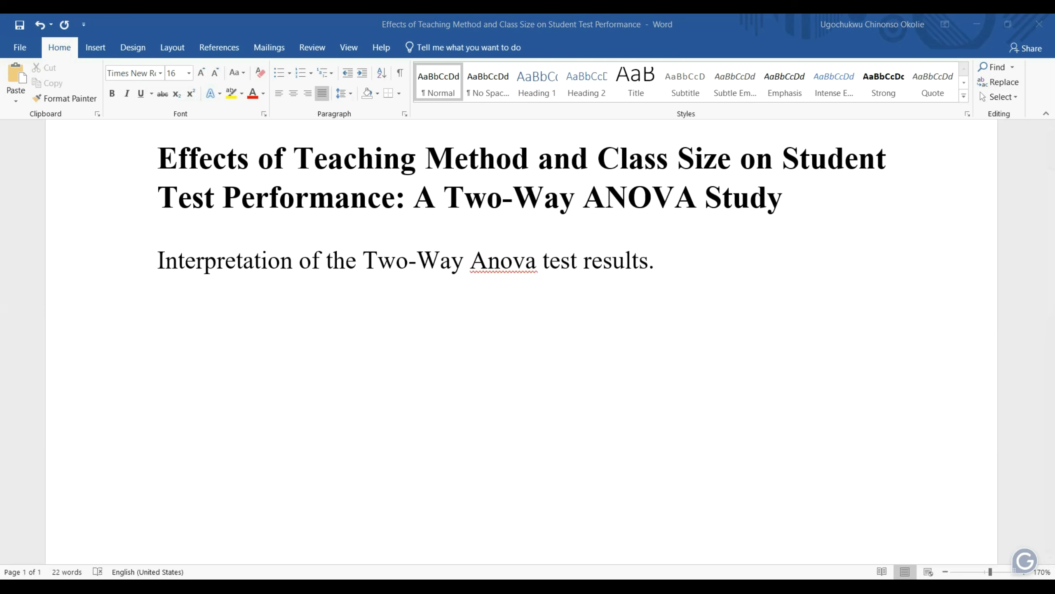
{"action": "left_click", "coordinate": [453, 551]}
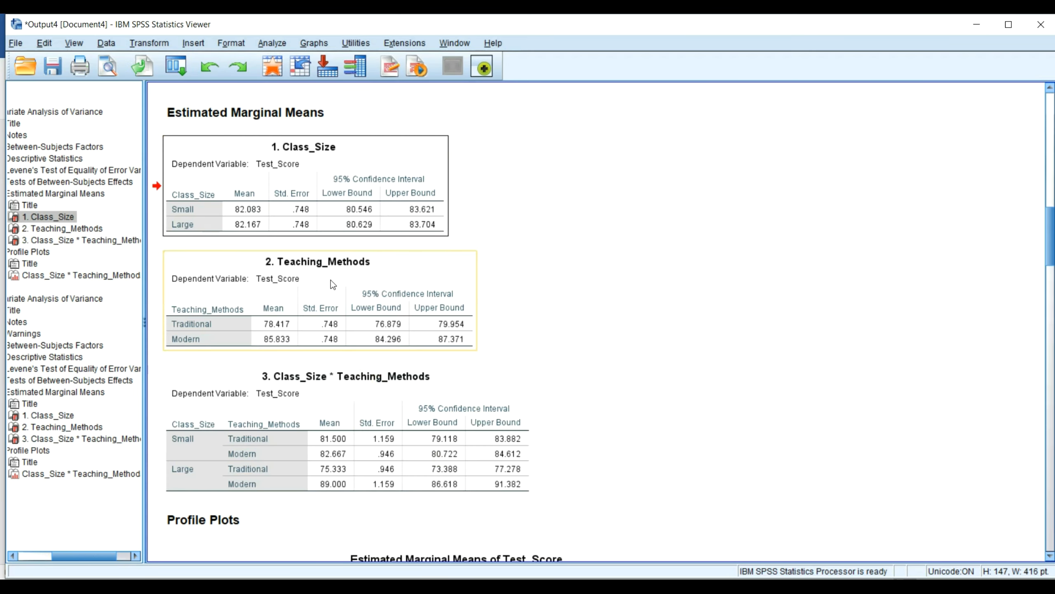
{"action": "left_click", "coordinate": [354, 192]}
{"action": "key", "text": "alt+Tab"}
{"action": "key", "text": "Return"}
{"action": "key", "text": "Return"}
{"action": "key", "text": "ctrl+v"}
{"action": "left_click", "coordinate": [282, 216]}
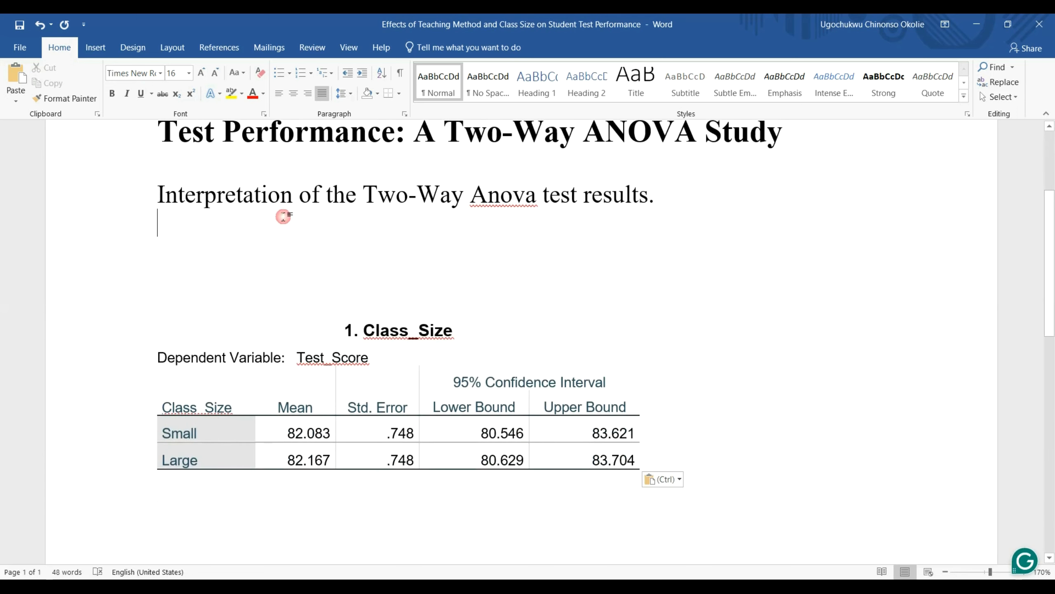
Step: Switch back to the SPSS output and copy the Tests of Between-Subjects Effects table
{"action": "key", "text": "alt+Tab"}
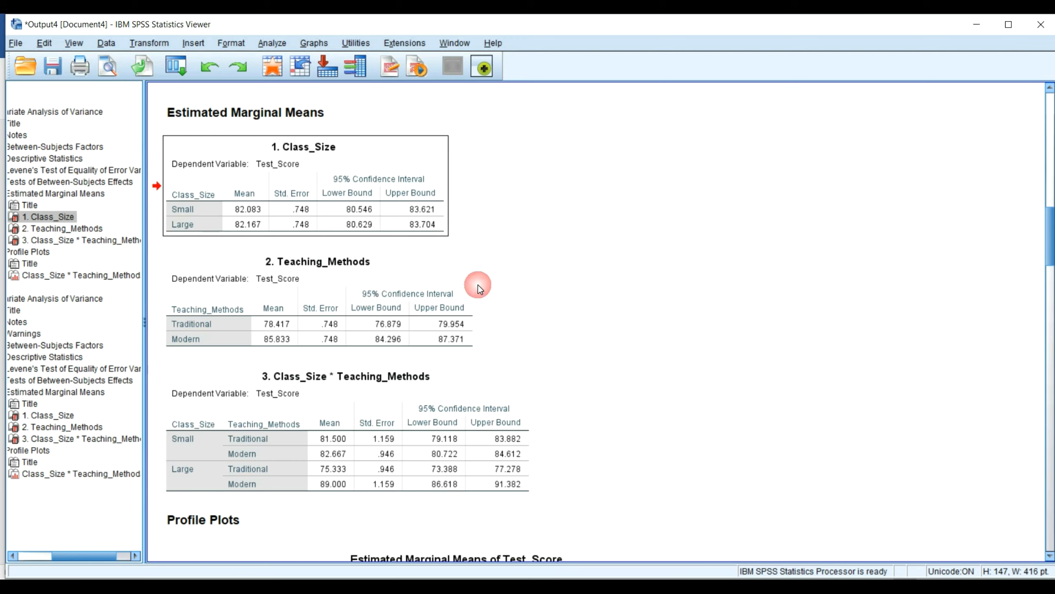
{"action": "scroll", "coordinate": [480, 290], "scroll_direction": "up", "scroll_amount": 5}
{"action": "left_click", "coordinate": [463, 172]}
{"action": "right_click", "coordinate": [464, 171]}
{"action": "left_click", "coordinate": [482, 199]}
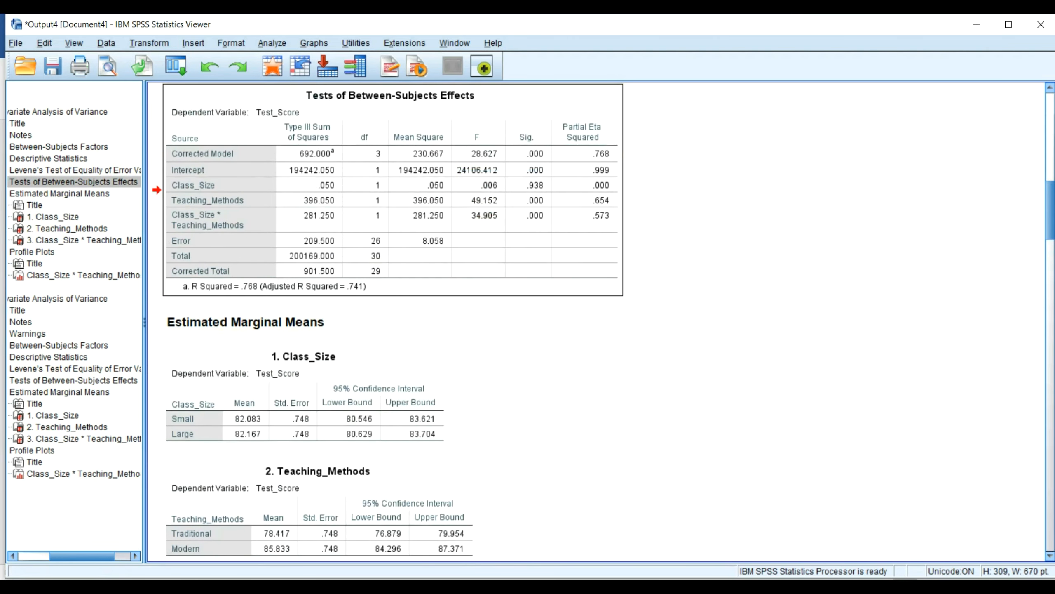
Step: Paste the Tests of Between-Subjects Effects table into the Word report, above the Class_Size table
{"action": "key", "text": "alt+Tab"}
{"action": "scroll", "coordinate": [191, 196], "scroll_direction": "down", "scroll_amount": 4}
{"action": "scroll", "coordinate": [189, 178], "scroll_direction": "up", "scroll_amount": 2}
{"action": "scroll", "coordinate": [190, 178], "scroll_direction": "up", "scroll_amount": 1}
{"action": "left_click", "coordinate": [174, 255]}
{"action": "key", "text": "Return"}
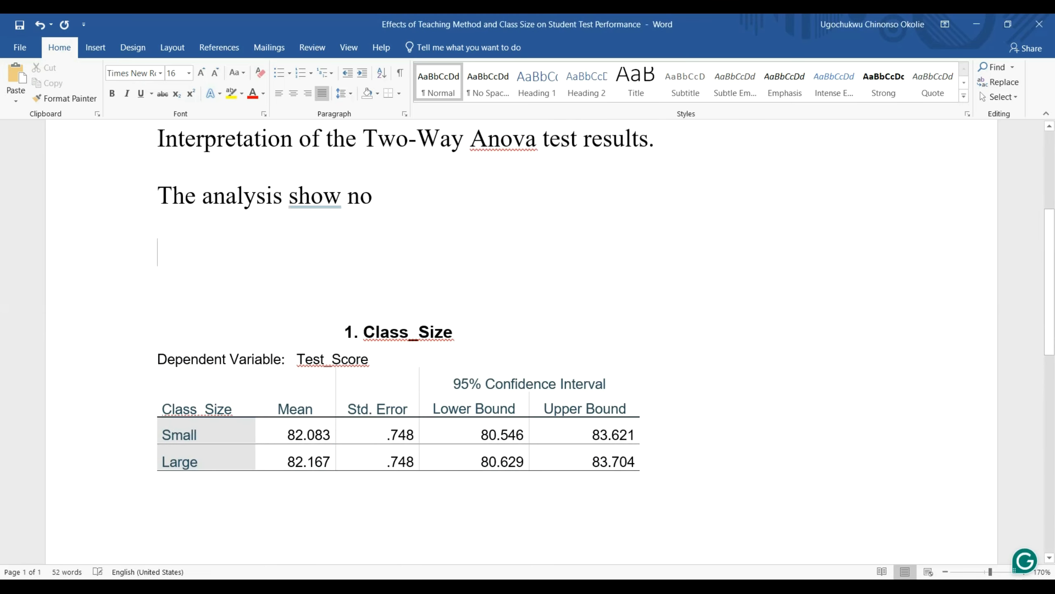
{"action": "key", "text": "ctrl+v"}
{"action": "scroll", "coordinate": [116, 299], "scroll_direction": "up", "scroll_amount": 5}
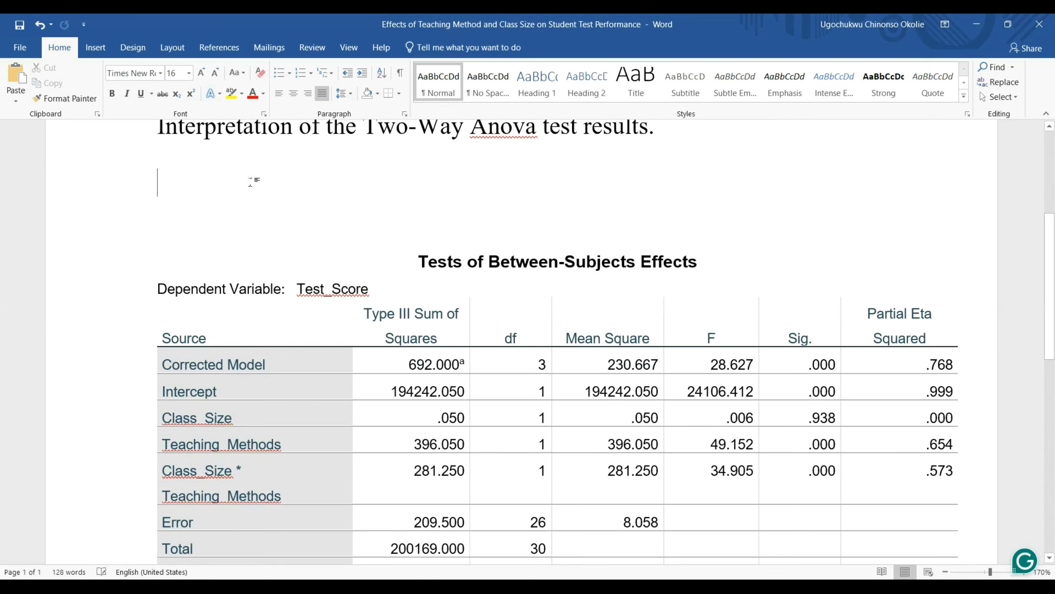
Step: Write "for the hypothesis on class size on test performance, there was no evidence of an effect" above the between-subjects table
{"action": "type", "text": "for the hypo"}
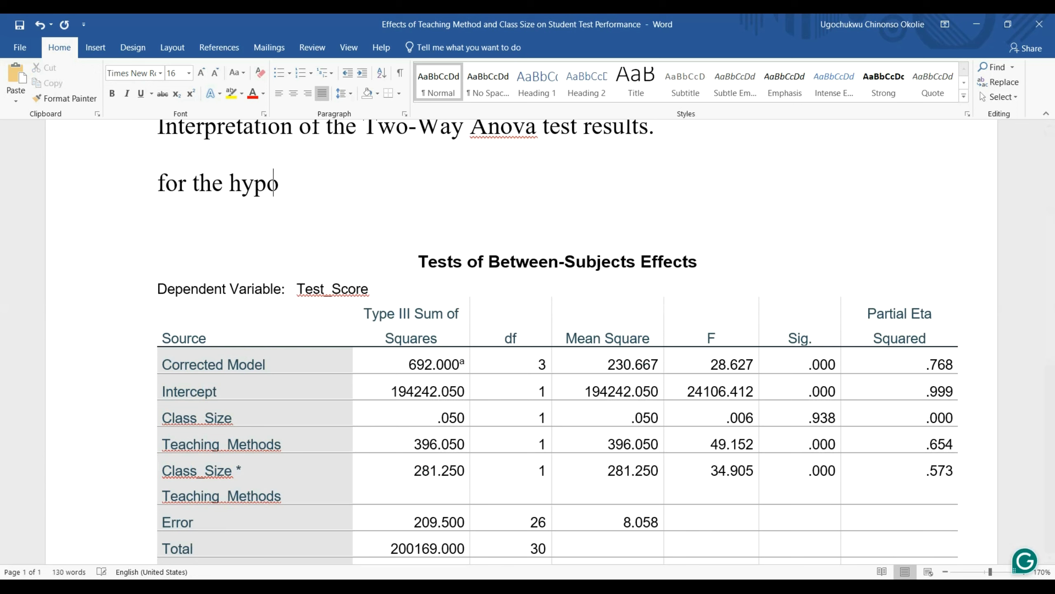
{"action": "type", "text": "thesis o"}
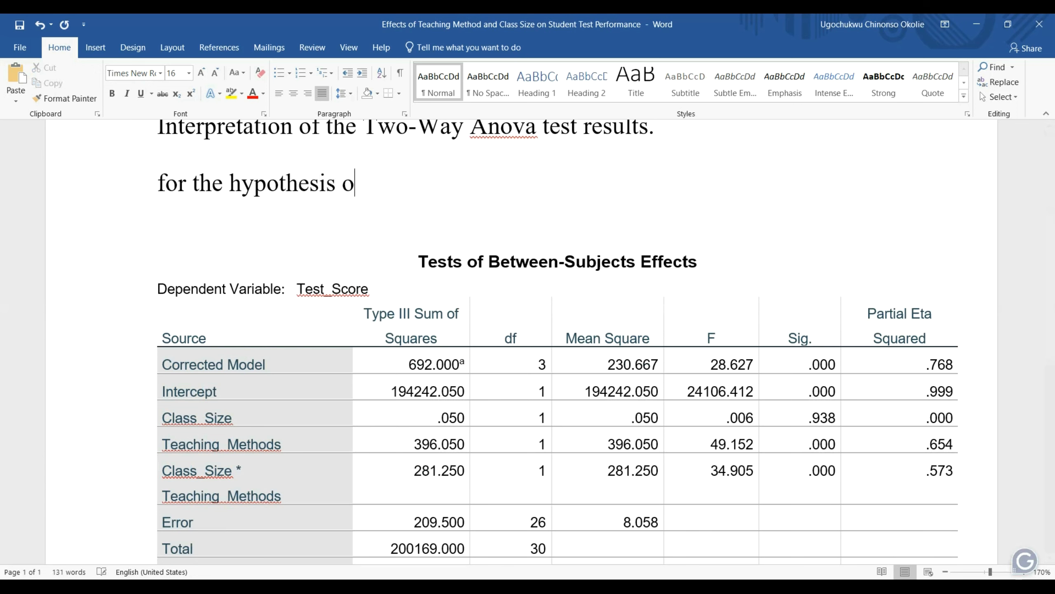
{"action": "type", "text": "n class si"}
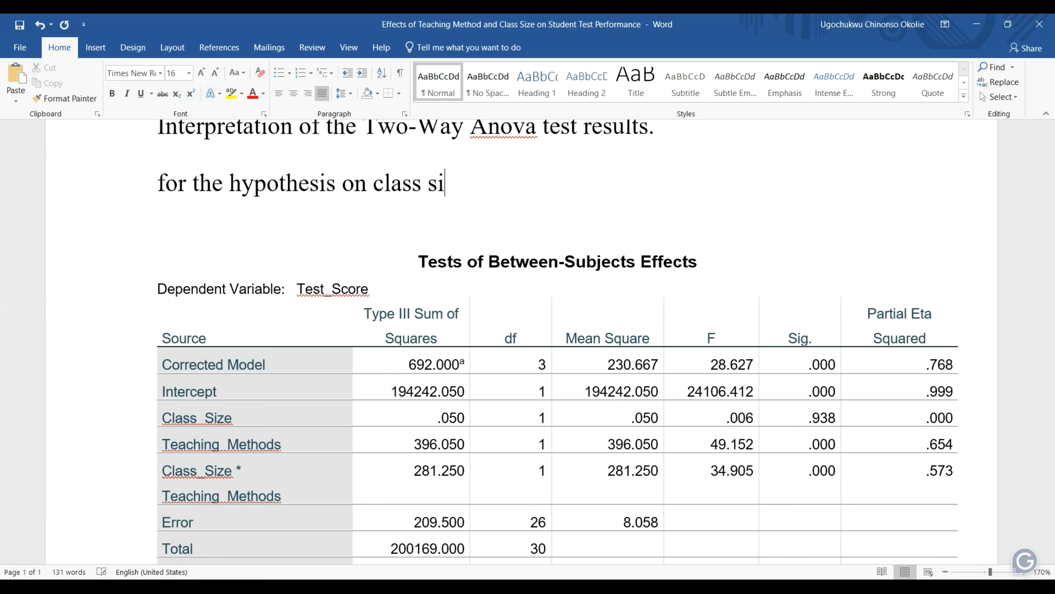
{"action": "type", "text": "ze on tes"}
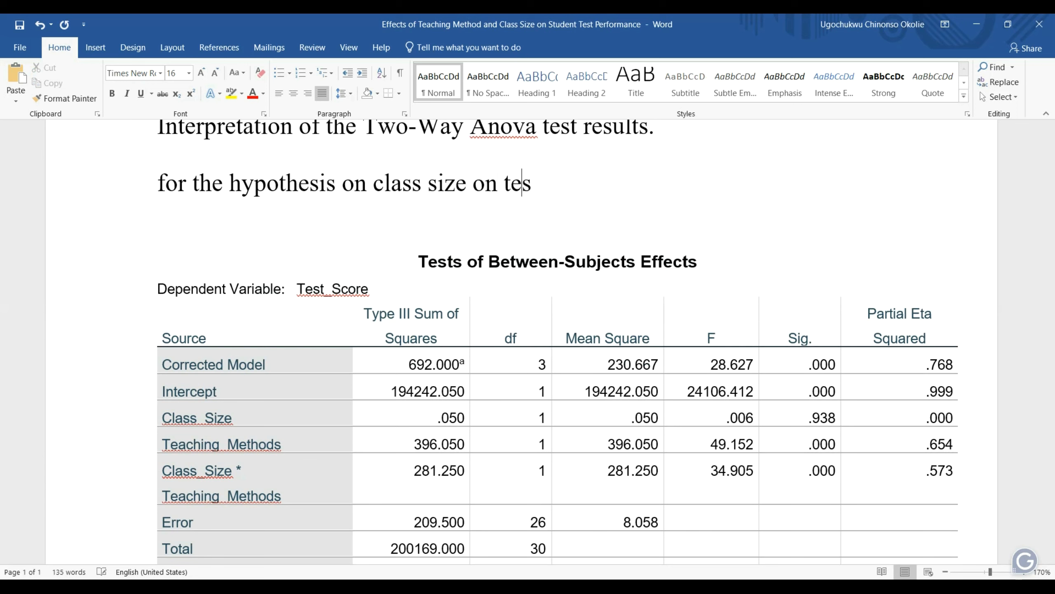
{"action": "type", "text": "t performan"}
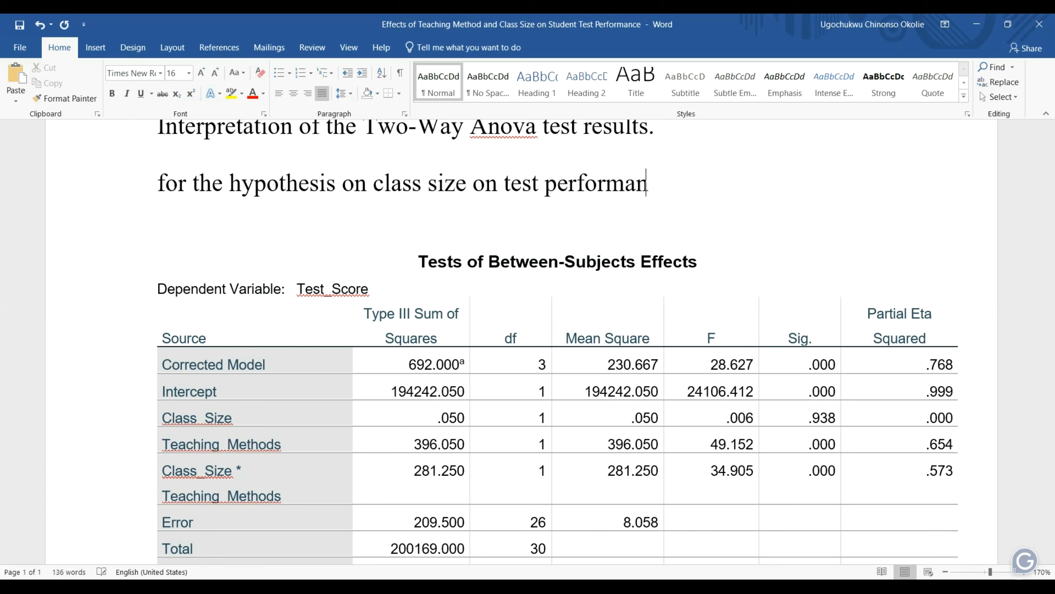
{"action": "type", "text": "ce, there was no "}
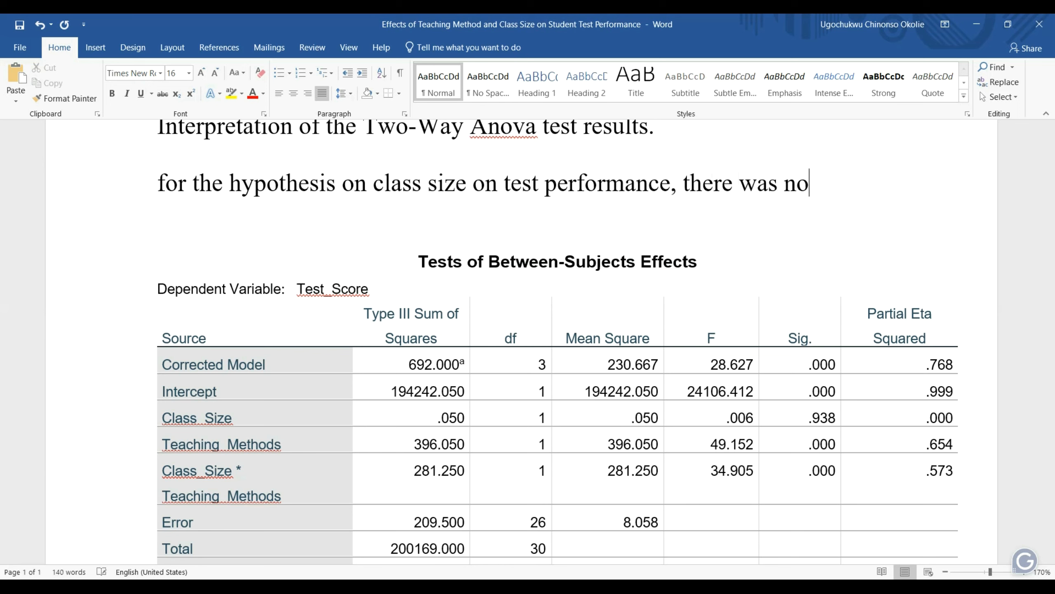
{"action": "type", "text": "evidence of a"}
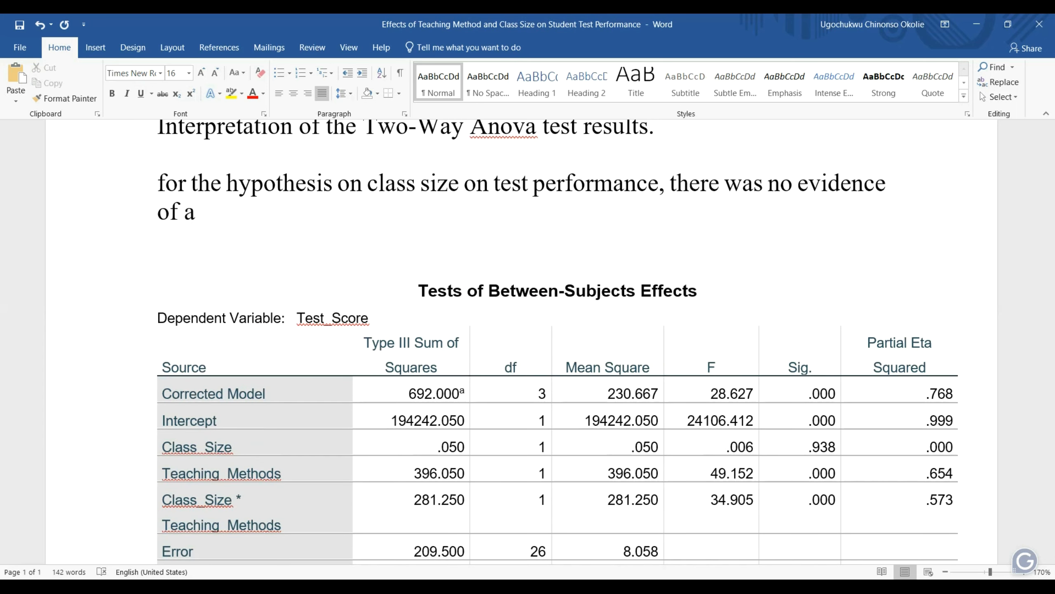
{"action": "type", "text": "n effect"}
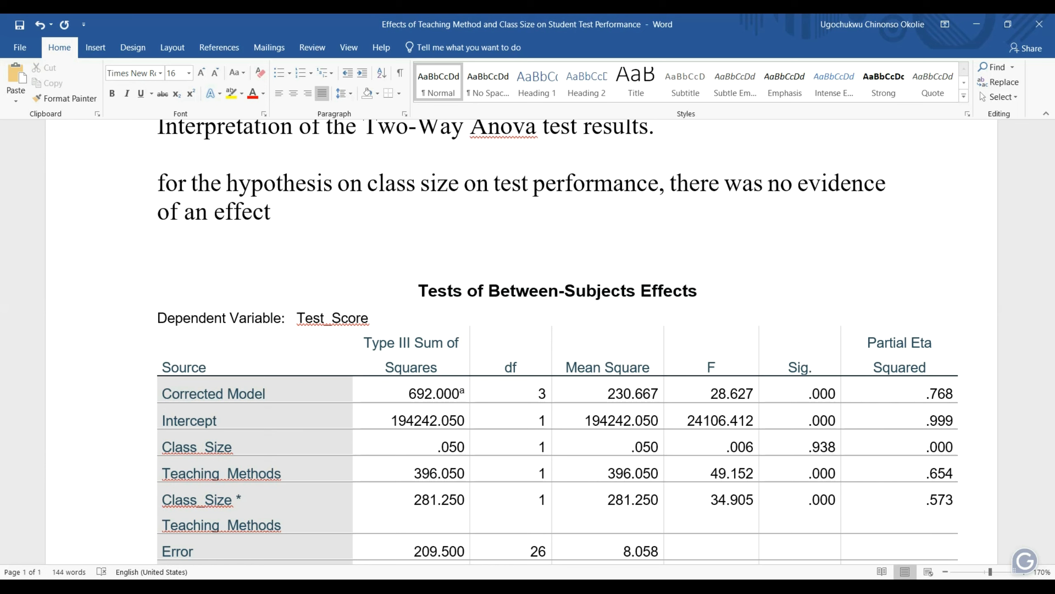
Step: Append "F(1, 26) =" to the class size sentence with the F in italics, using the Class_Size and Error degrees of freedom
{"action": "type", "text": " F"}
{"action": "key", "text": "shift+Left"}
{"action": "key", "text": "ctrl+i"}
{"action": "key", "text": "Right"}
{"action": "key", "text": "ctrl+i"}
{"action": "type", "text": "("}
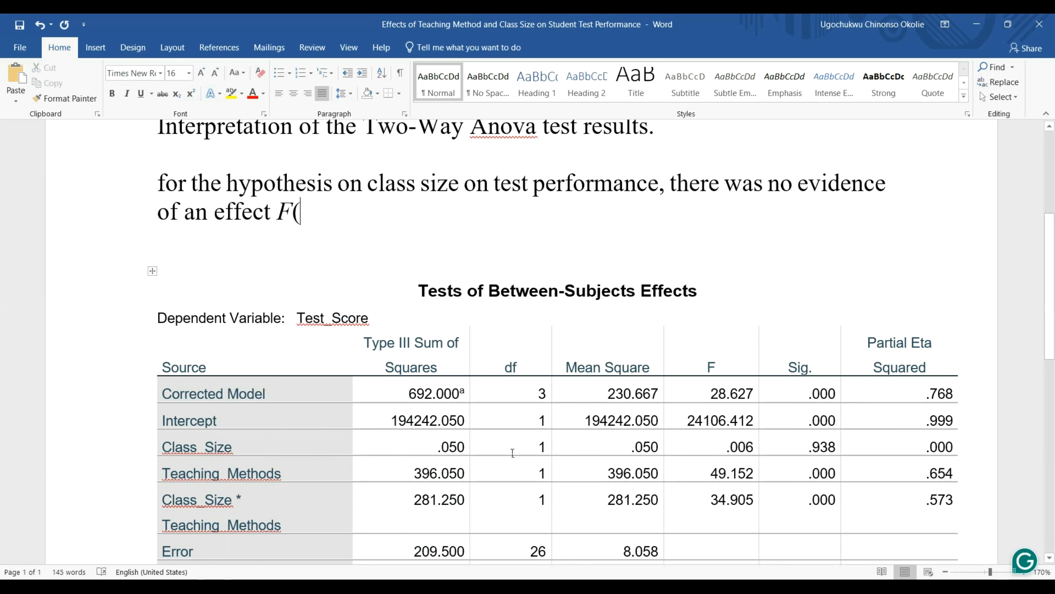
{"action": "scroll", "coordinate": [432, 423], "scroll_direction": "down", "scroll_amount": 1}
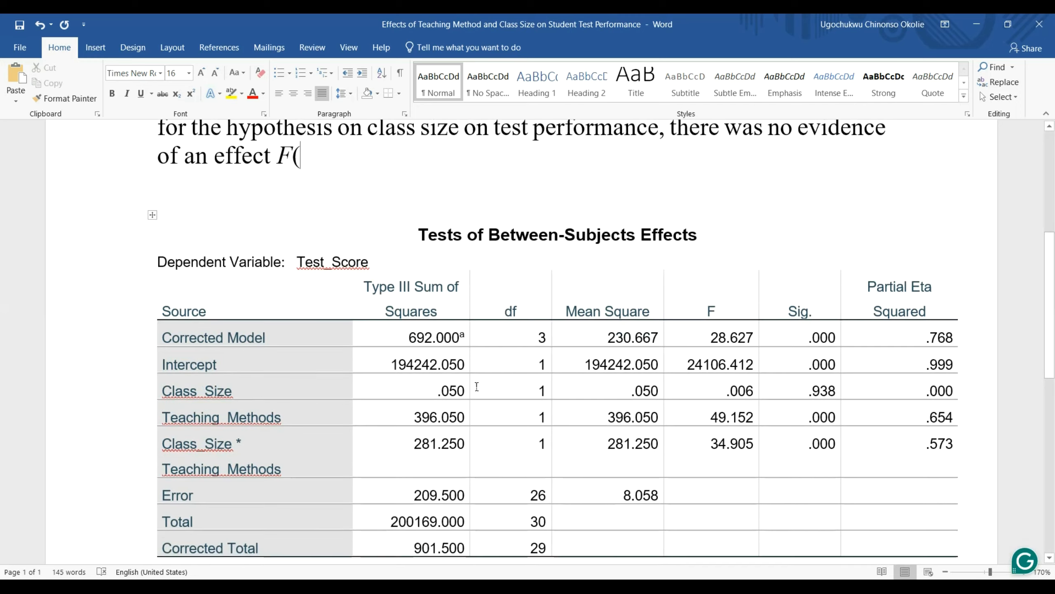
{"action": "double_click", "coordinate": [537, 392]}
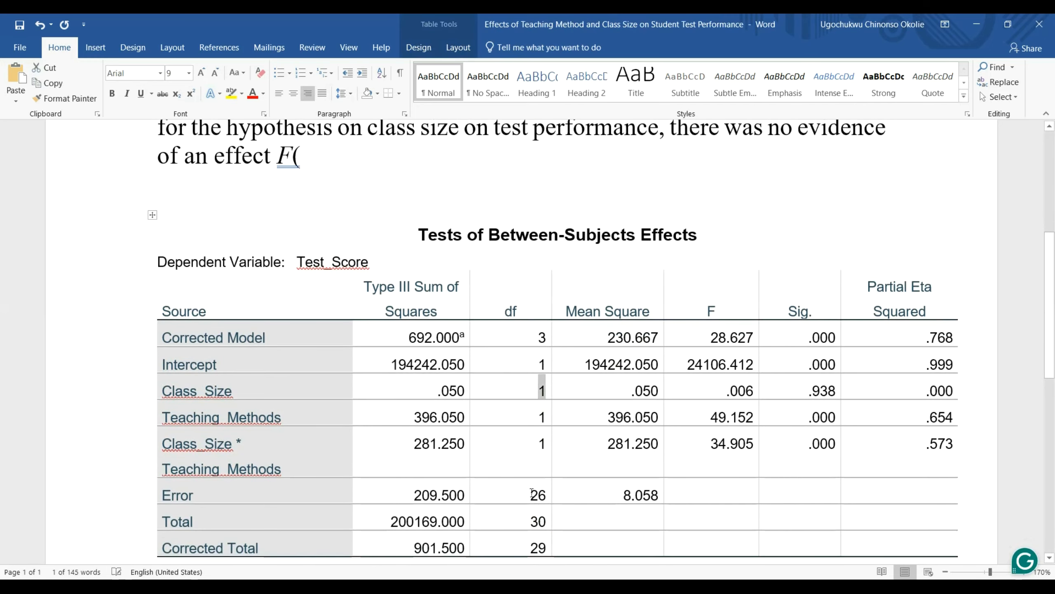
{"action": "left_click_drag", "start_coordinate": [532, 493], "coordinate": [548, 490]}
{"action": "left_click", "coordinate": [345, 162]}
{"action": "type", "text": "1, 2"}
{"action": "type", "text": "6"}
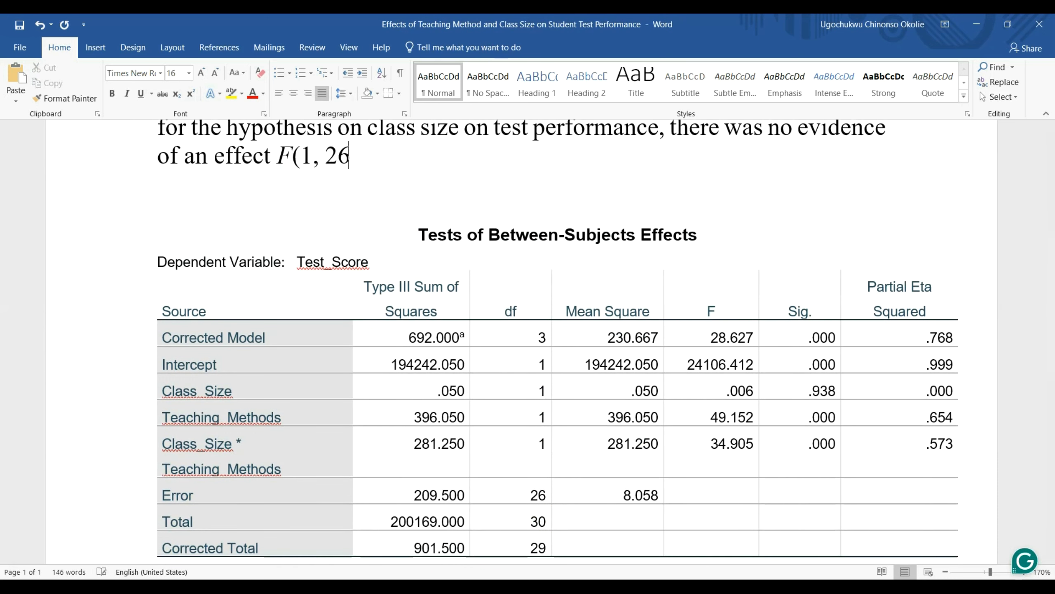
{"action": "type", "text": ") ="}
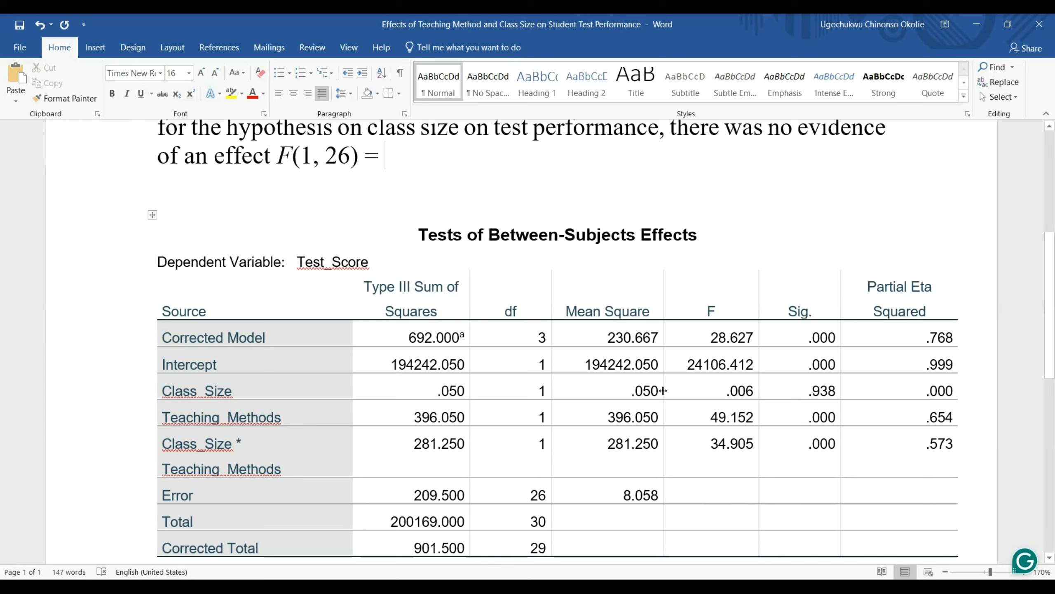
Step: Complete the F statistic with the Class_Size value 0.006, and append ", P" to the sentence
{"action": "left_click", "coordinate": [727, 391]}
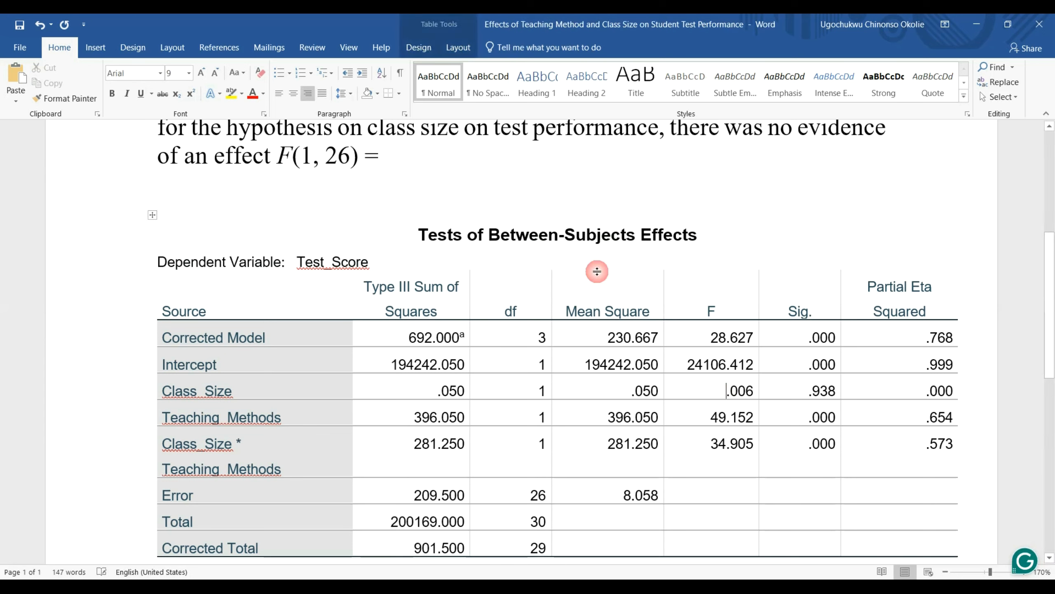
{"action": "left_click", "coordinate": [540, 203]}
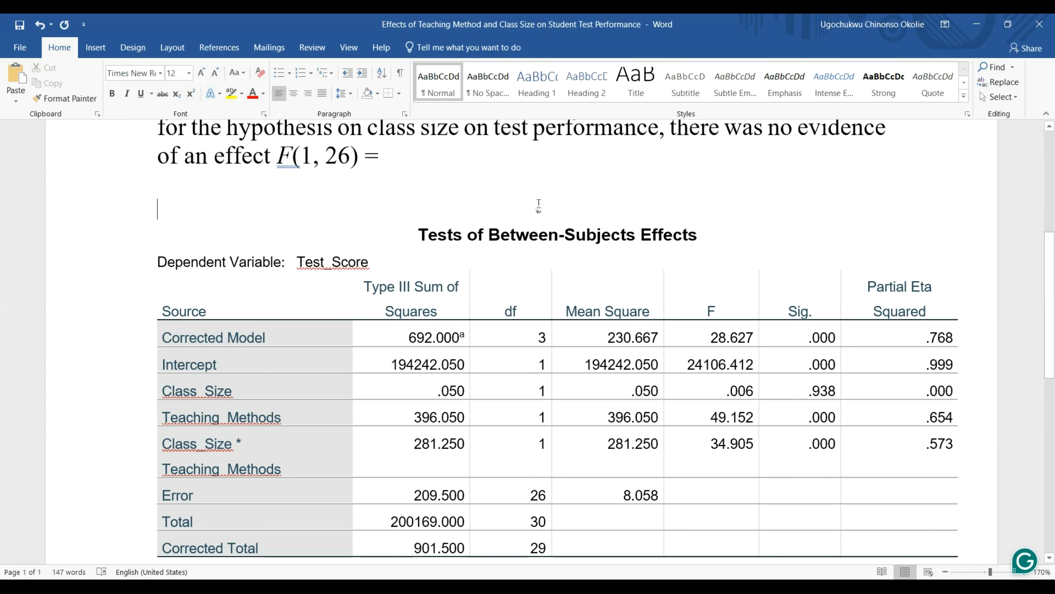
{"action": "left_click", "coordinate": [513, 172]}
{"action": "left_click", "coordinate": [505, 159]}
{"action": "type", "text": "0."}
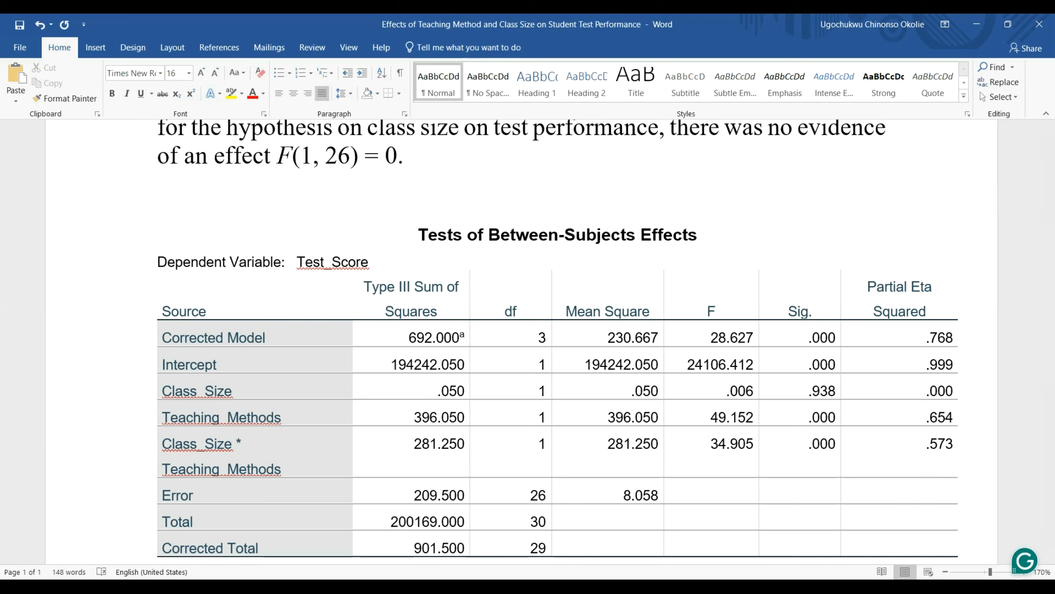
{"action": "type", "text": "0"}
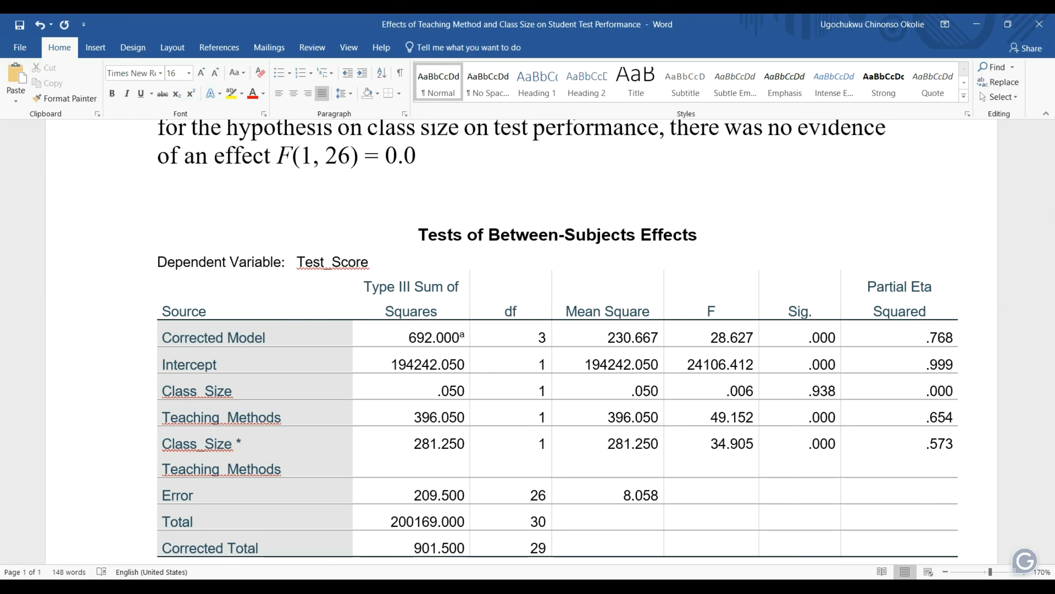
{"action": "type", "text": "06, P"}
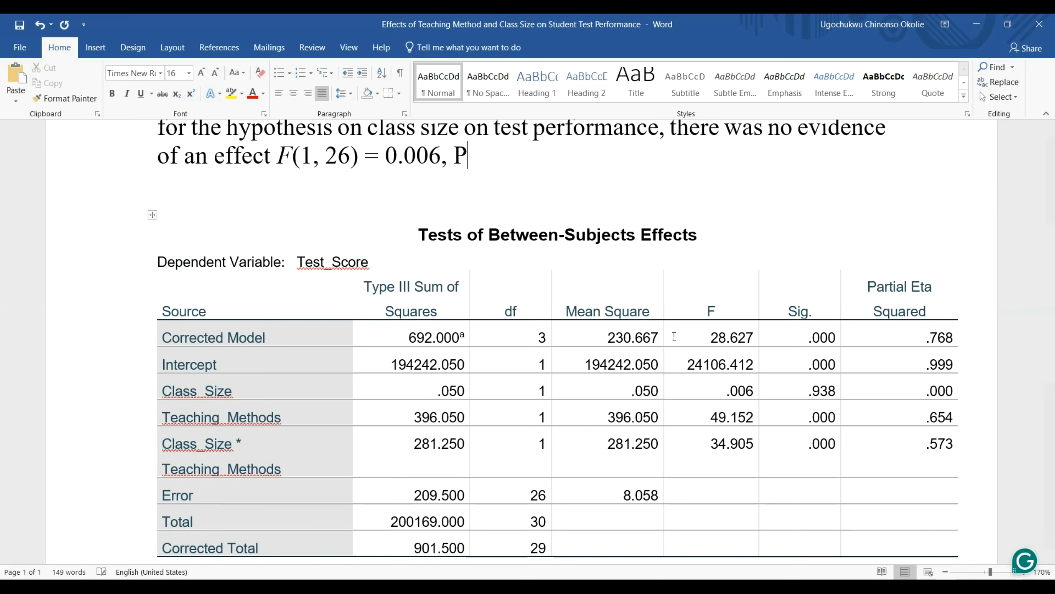
Step: Complete the P value in the class size sentence with "= 0.94," using the rounded Class_Size significance
{"action": "key", "text": "ctrl+i"}
{"action": "type", "text": "="}
{"action": "key", "text": "ctrl+i"}
{"action": "type", "text": "0."}
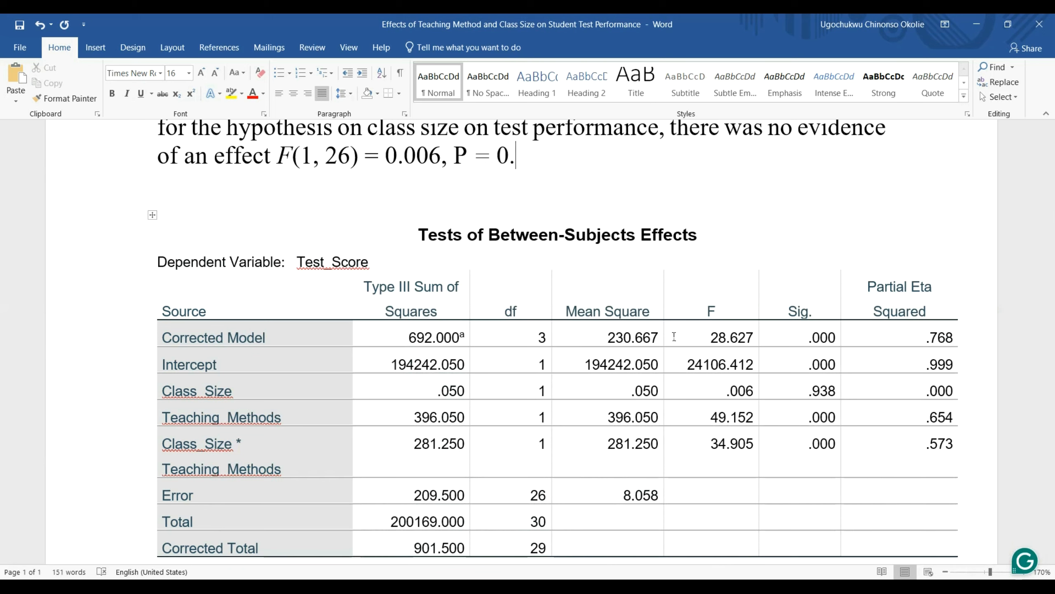
{"action": "type", "text": "94, "}
Step: Append "Partial Etta squared" to the class size sentence, with the E of "Etta" capitalized
{"action": "type", "text": "Par"}
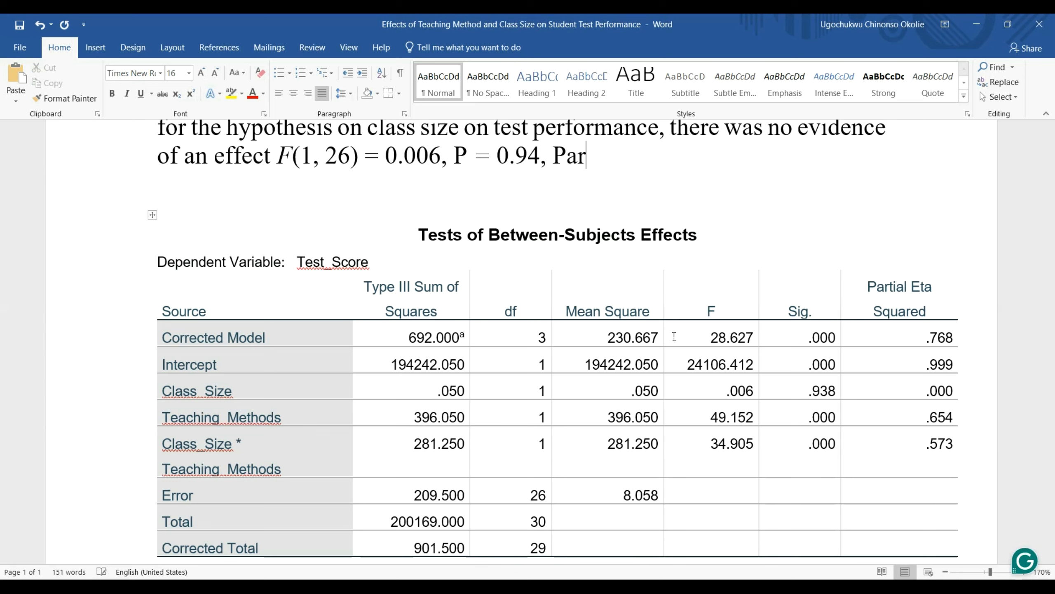
{"action": "type", "text": "tial etta "}
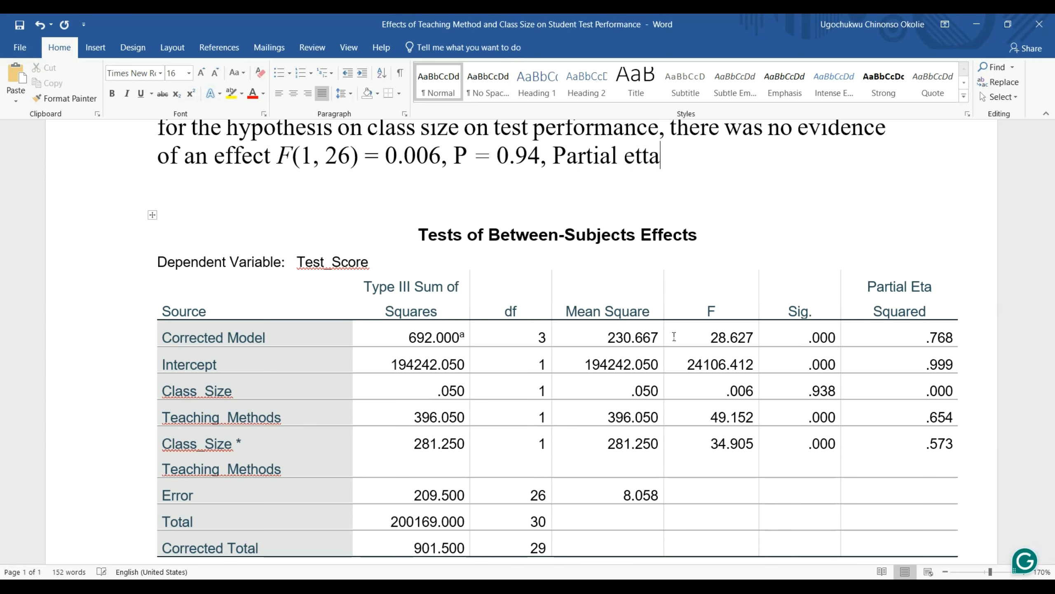
{"action": "type", "text": "squared"}
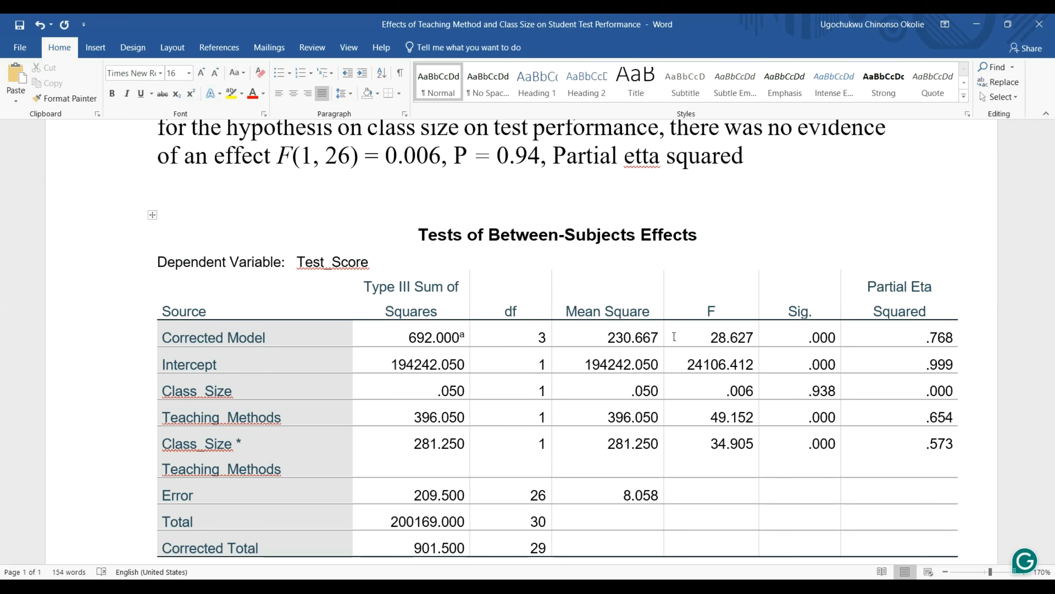
{"action": "left_click", "coordinate": [632, 152]}
{"action": "key", "text": "BackSpace"}
{"action": "type", "text": "E"}
{"action": "left_click", "coordinate": [756, 166]}
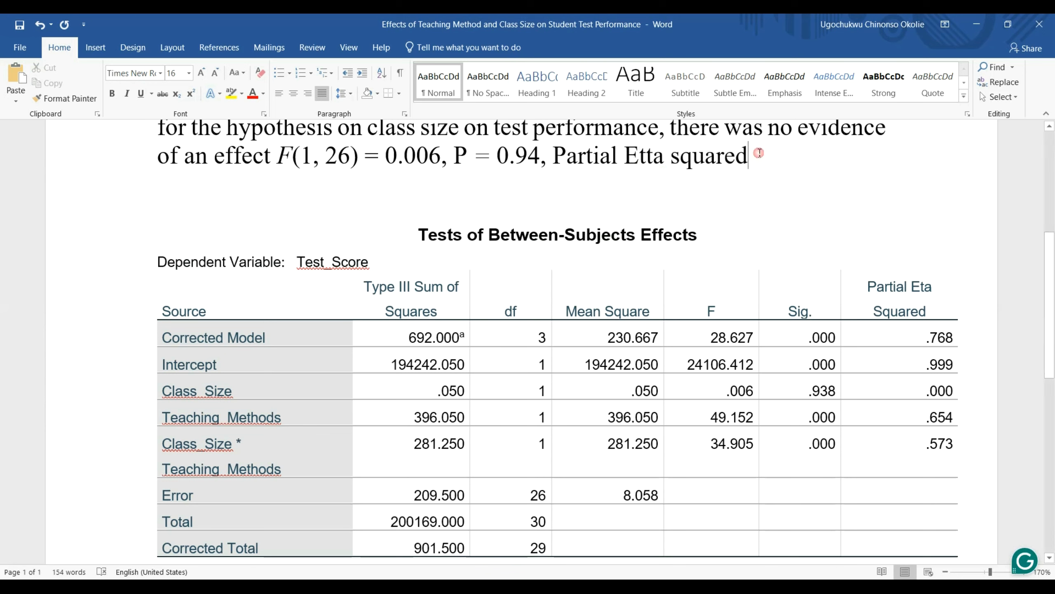
Step: Complete the partial eta squared with "= 0.00" and end the class size sentence with a period
{"action": "type", "text": "= "}
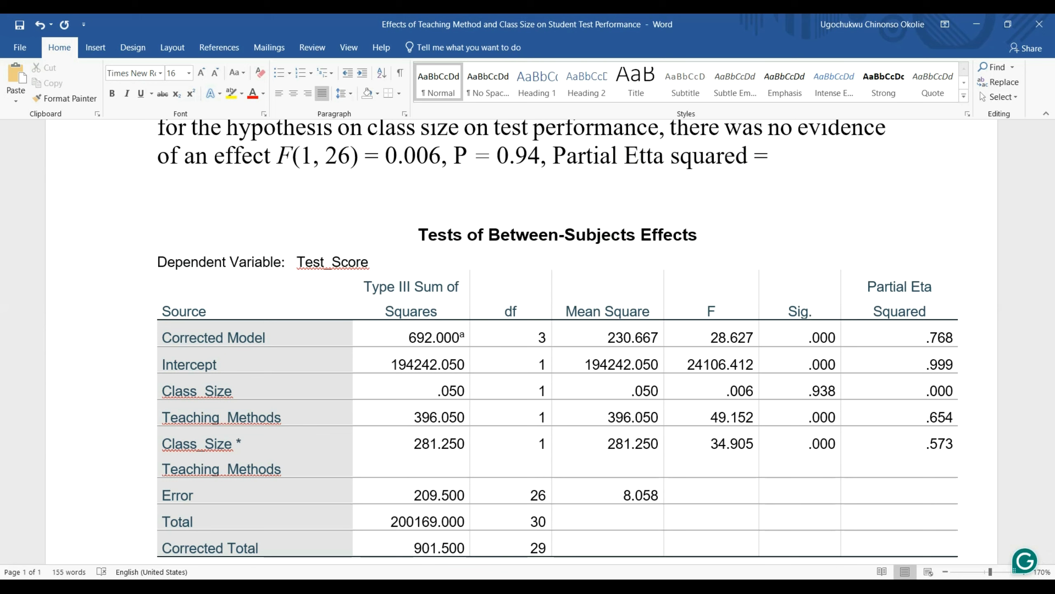
{"action": "type", "text": "0.00,"}
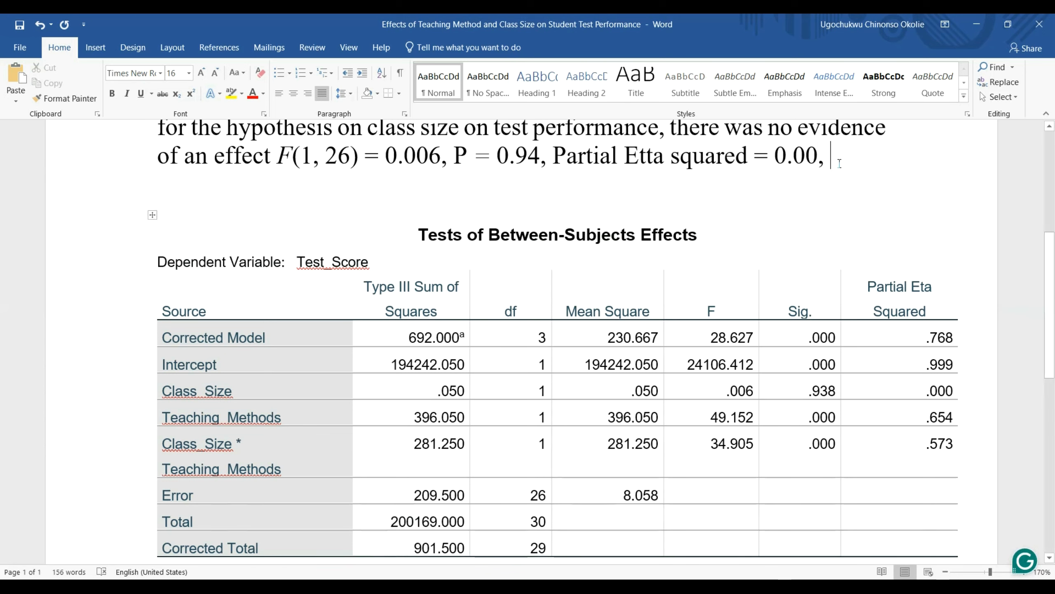
{"action": "key", "text": "BackSpace"}
{"action": "key", "text": "BackSpace"}
{"action": "type", "text": "."}
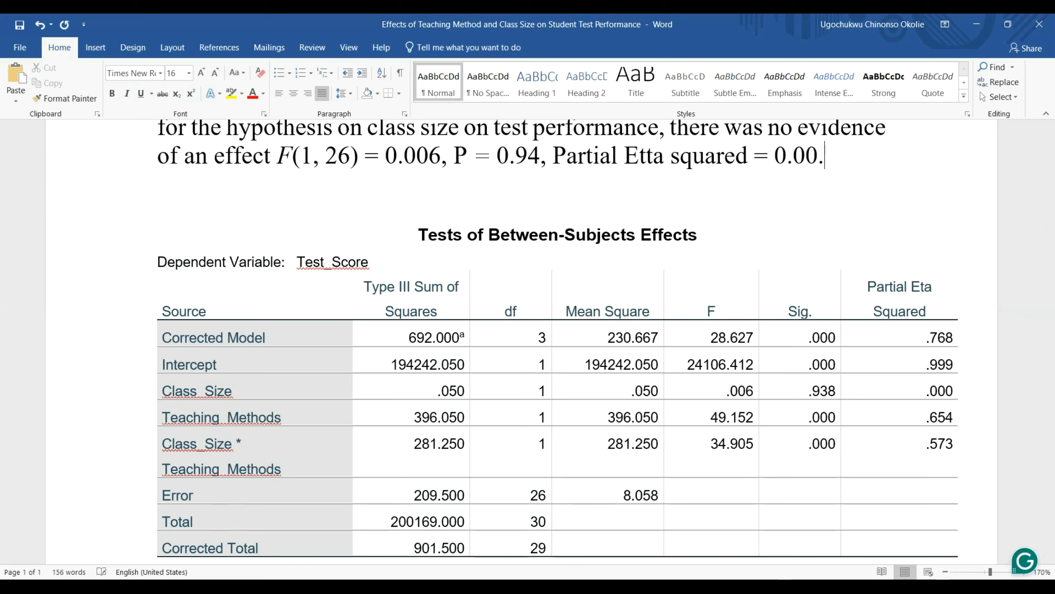
{"action": "scroll", "coordinate": [828, 207], "scroll_direction": "down", "scroll_amount": 5}
{"action": "scroll", "coordinate": [828, 207], "scroll_direction": "down", "scroll_amount": 2}
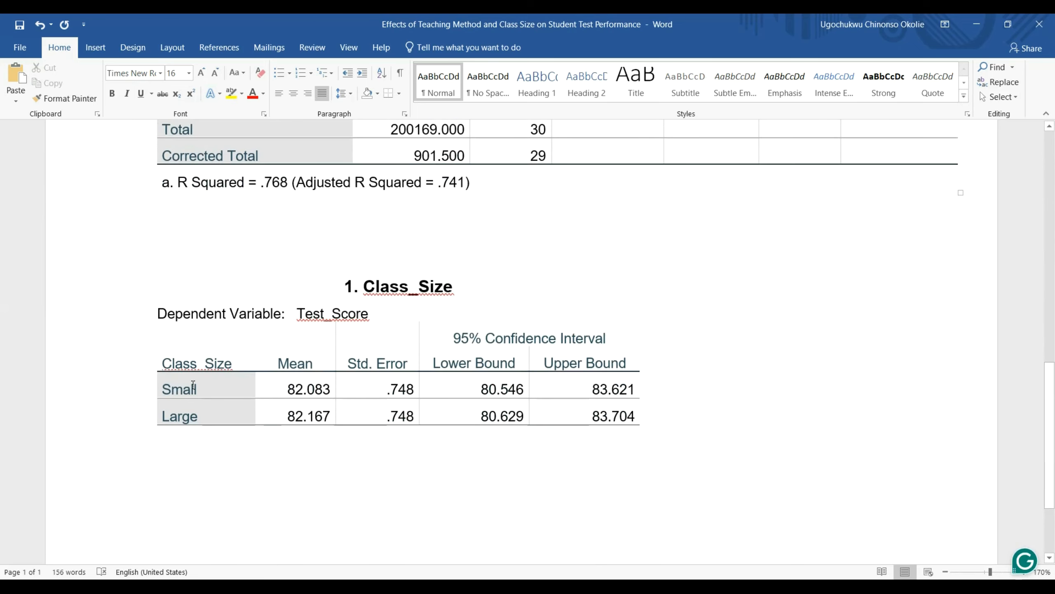
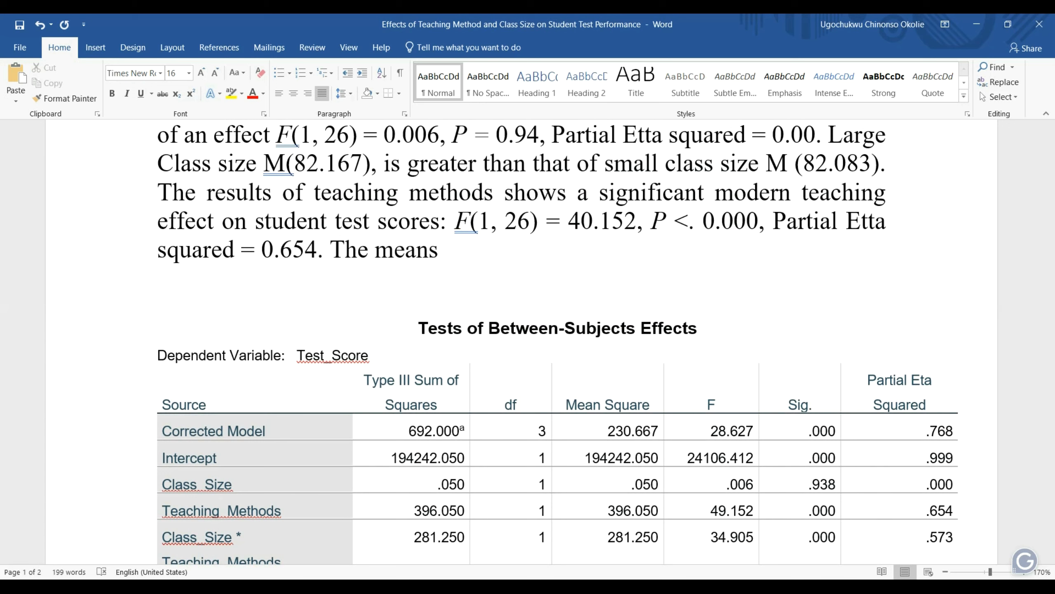
Step: Append "show that" after "The means", and copy the Teaching_Methods estimated means table from the SPSS output viewer
{"action": "type", "text": "show that"}
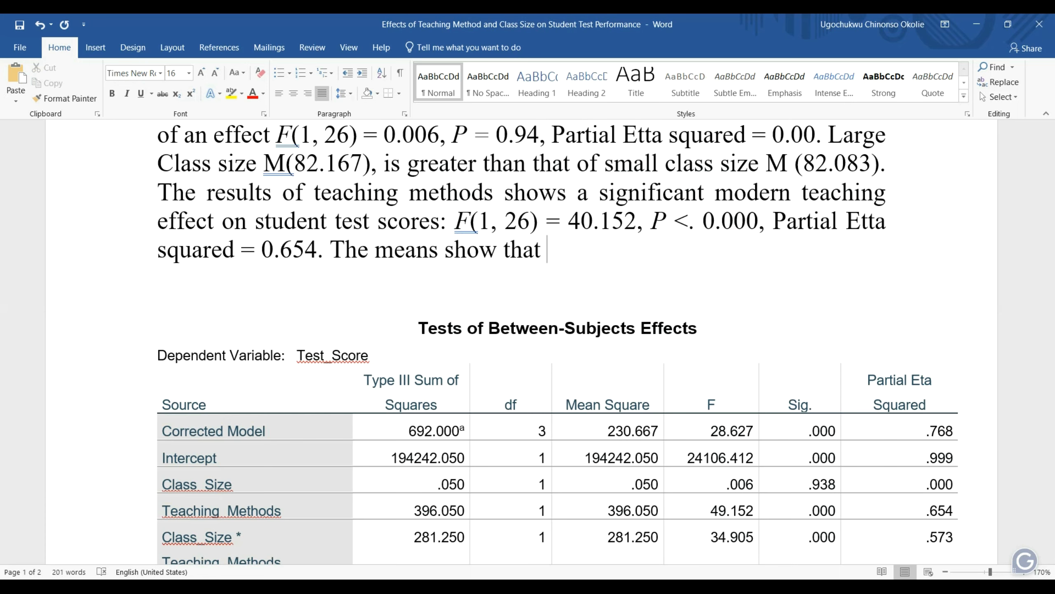
{"action": "scroll", "coordinate": [355, 224], "scroll_direction": "down", "scroll_amount": 15}
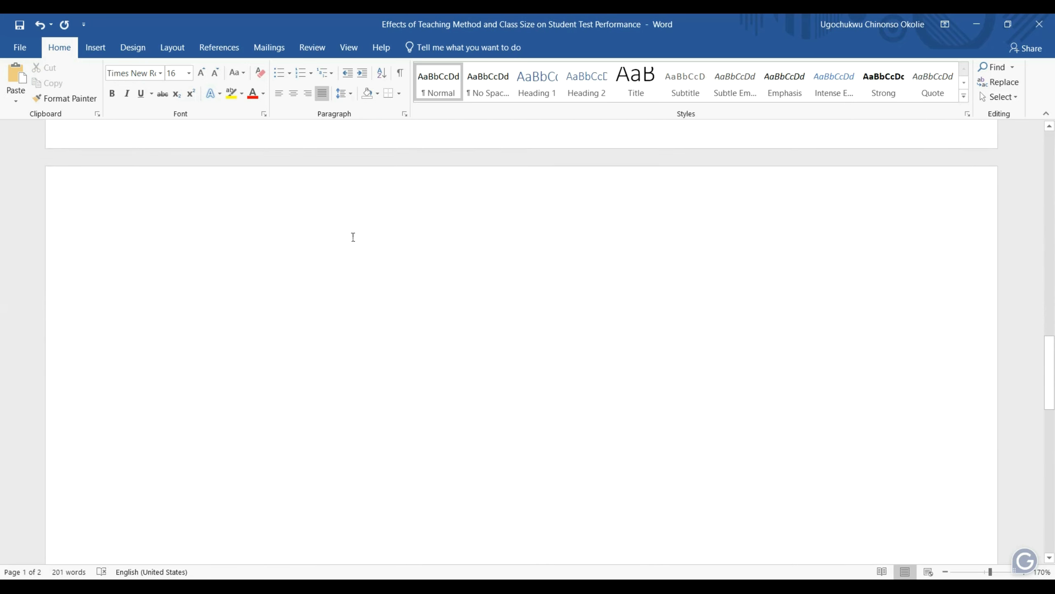
{"action": "scroll", "coordinate": [355, 224], "scroll_direction": "up", "scroll_amount": 5}
{"action": "mouse_move", "coordinate": [420, 580]}
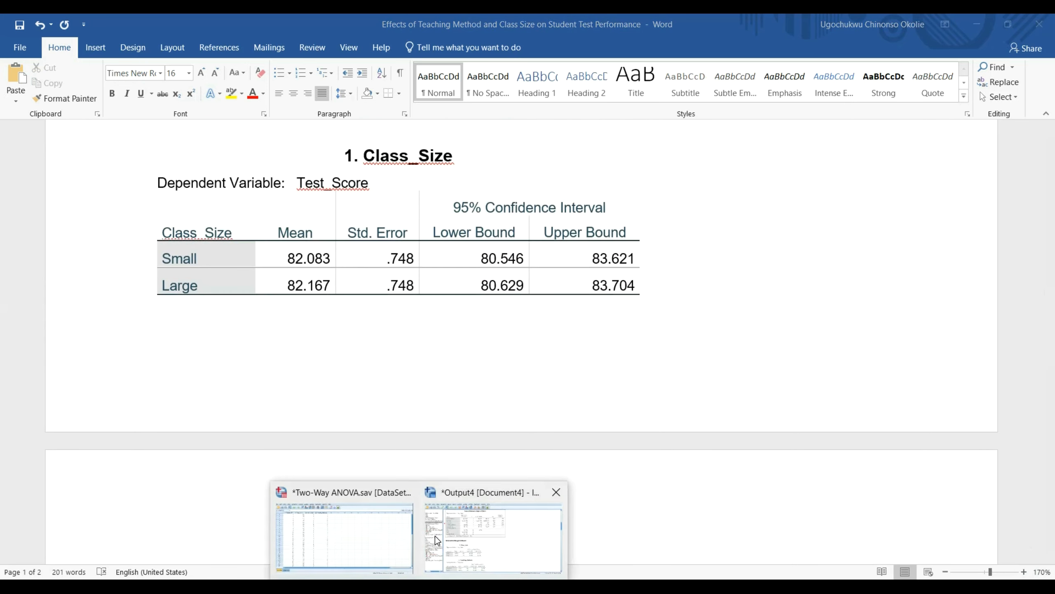
{"action": "left_click", "coordinate": [466, 532]}
{"action": "scroll", "coordinate": [301, 292], "scroll_direction": "down", "scroll_amount": 5}
{"action": "left_click", "coordinate": [306, 297]}
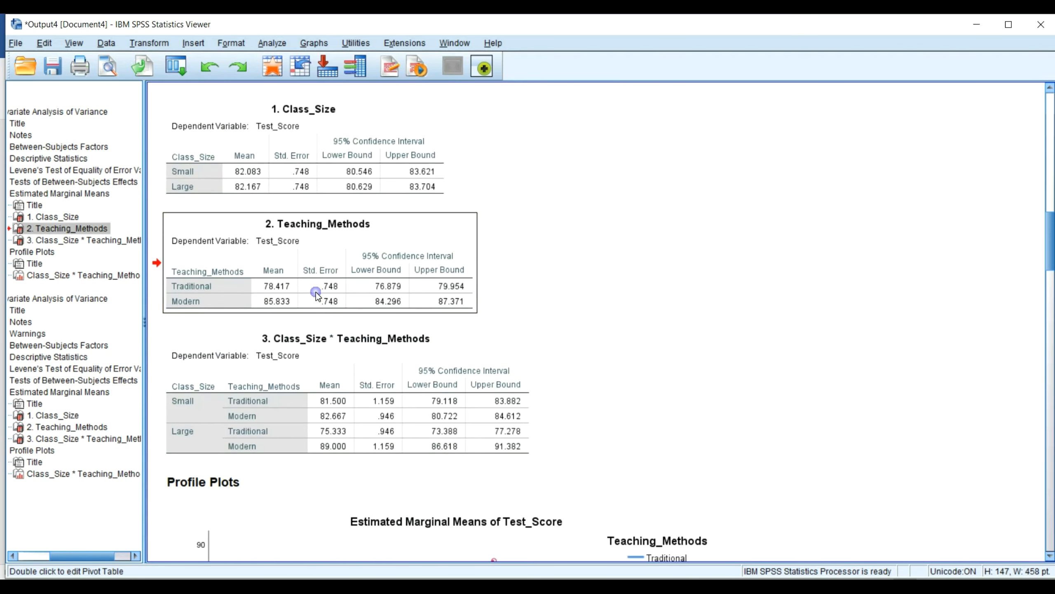
{"action": "right_click", "coordinate": [322, 300]}
{"action": "left_click", "coordinate": [326, 319]}
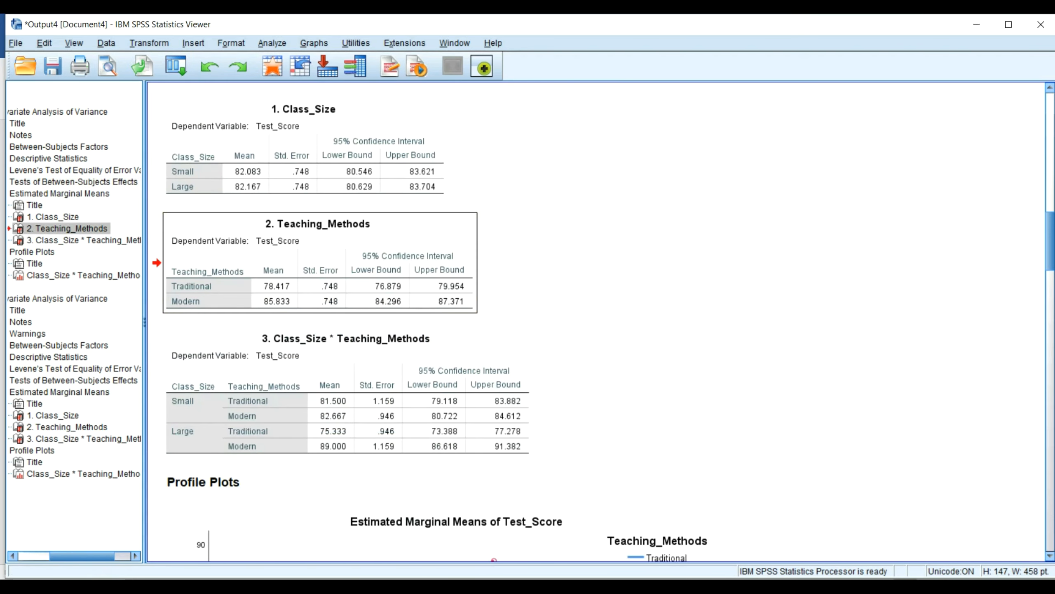
Step: Switch back to the Word report and replace the Class_Size means table with the copied Teaching_Methods table
{"action": "left_click", "coordinate": [515, 582]}
{"action": "scroll", "coordinate": [478, 320], "scroll_direction": "up", "scroll_amount": 5}
{"action": "left_click_drag", "start_coordinate": [249, 331], "coordinate": [715, 572]}
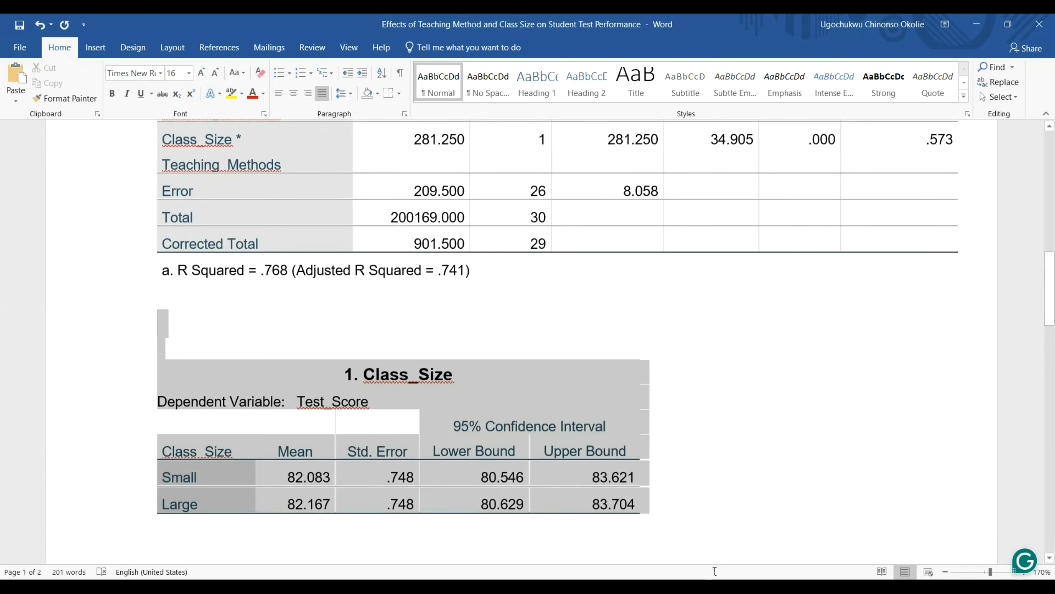
{"action": "scroll", "coordinate": [715, 571], "scroll_direction": "down", "scroll_amount": 2}
{"action": "key", "text": "Delete"}
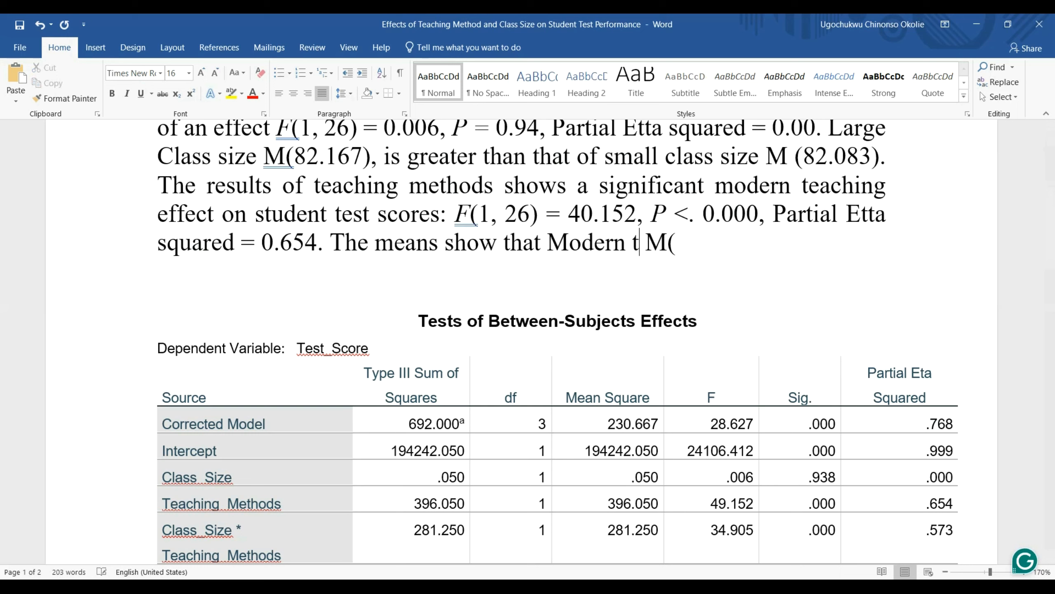
Step: Replace the draft sentence beginning "The means show that" with "The analysis shows that"
{"action": "type", "text": "eachin M("}
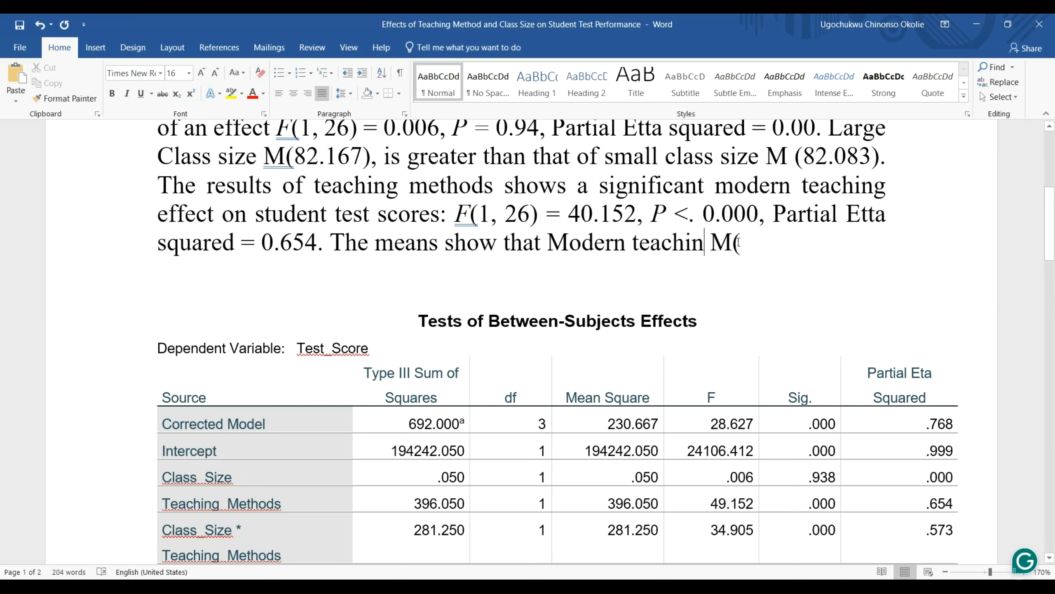
{"action": "left_click_drag", "start_coordinate": [751, 241], "coordinate": [359, 244]}
{"action": "key", "text": "BackSpace"}
{"action": "type", "text": "The"}
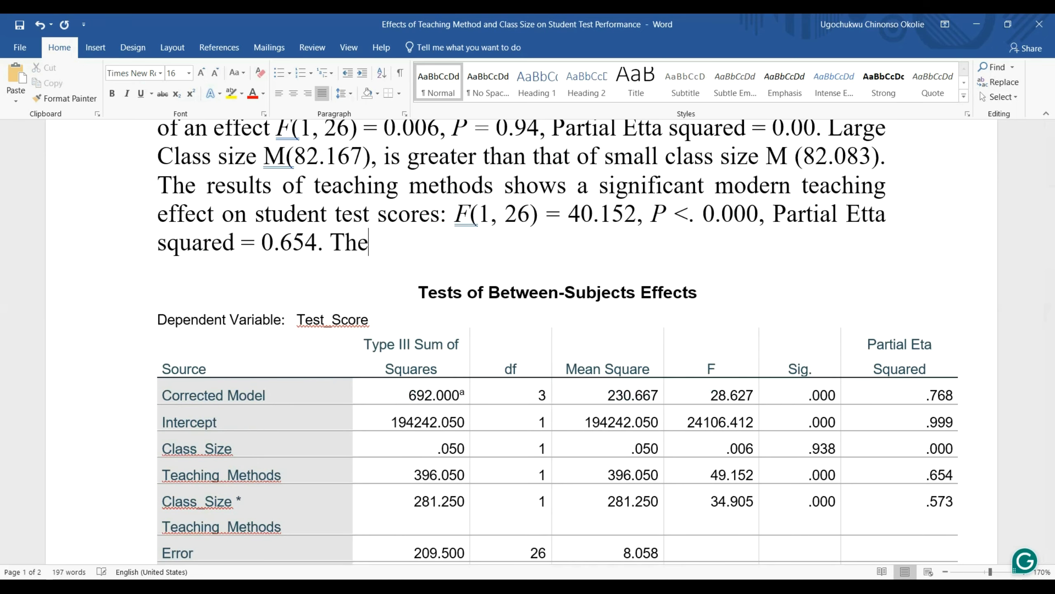
{"action": "type", "text": " analysis show"}
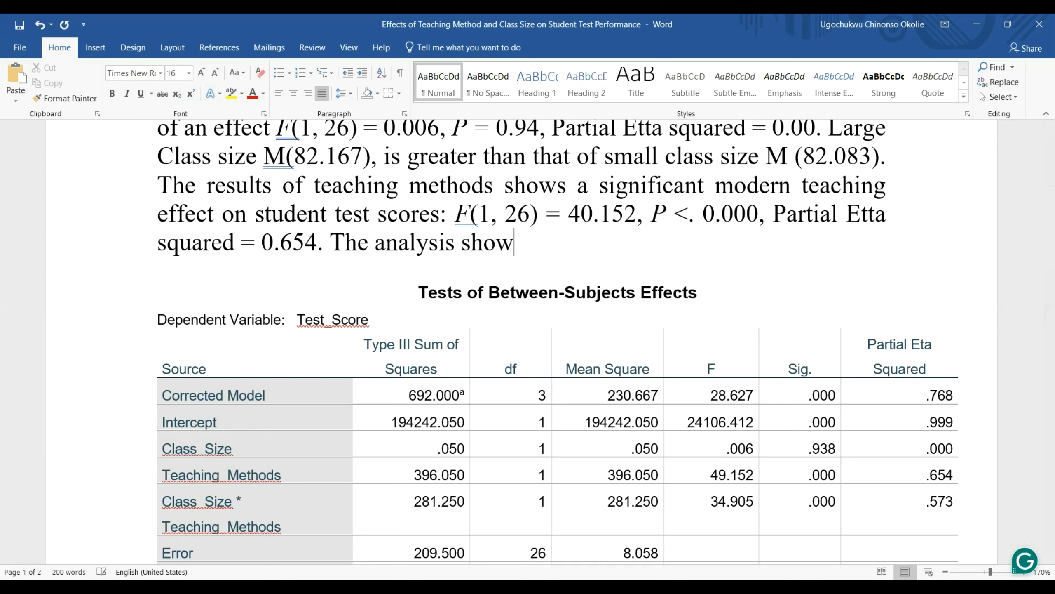
{"action": "type", "text": "s that"}
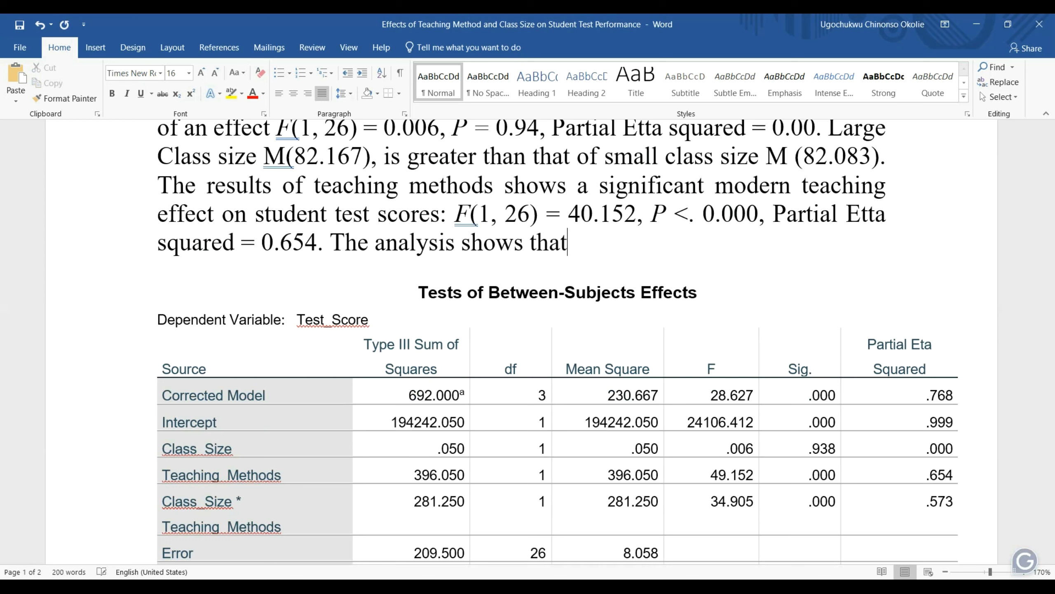
Step: Continue the sentence with "the Mean for modern teaching method", keeping "modern" in lowercase
{"action": "type", "text": " the Mean"}
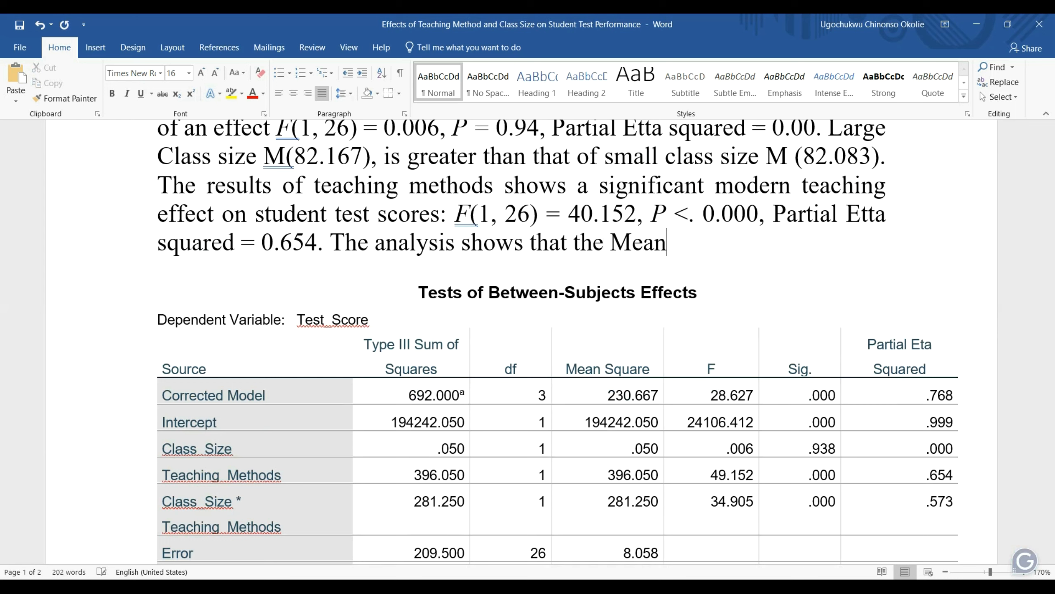
{"action": "type", "text": " for Model"}
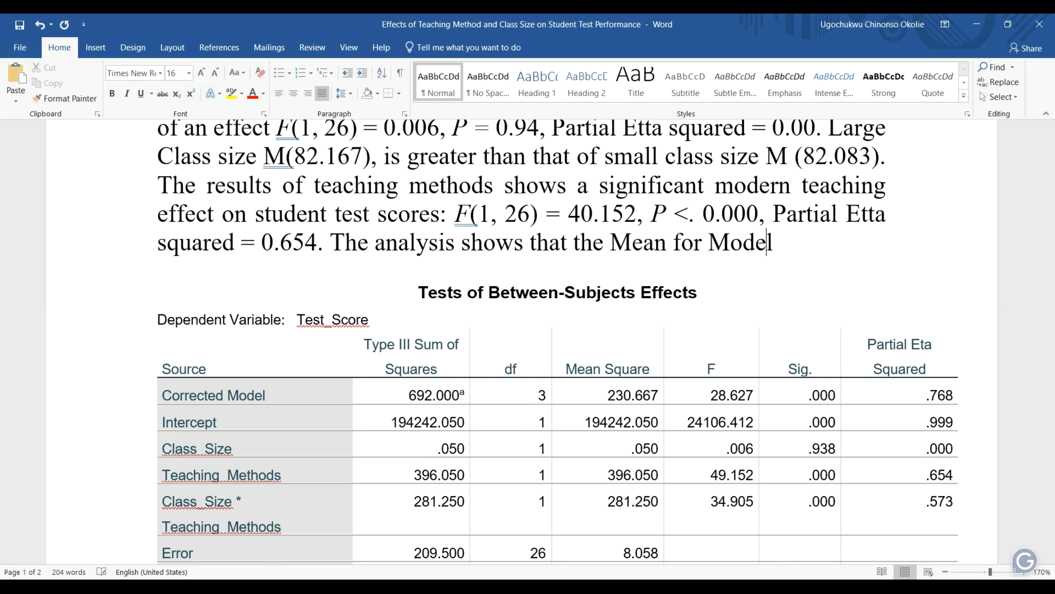
{"action": "key", "text": "BackSpace"}
{"action": "type", "text": "n"}
{"action": "key", "text": "Left"}
{"action": "type", "text": "rn "}
{"action": "type", "text": "teaching meth"}
{"action": "type", "text": "od"}
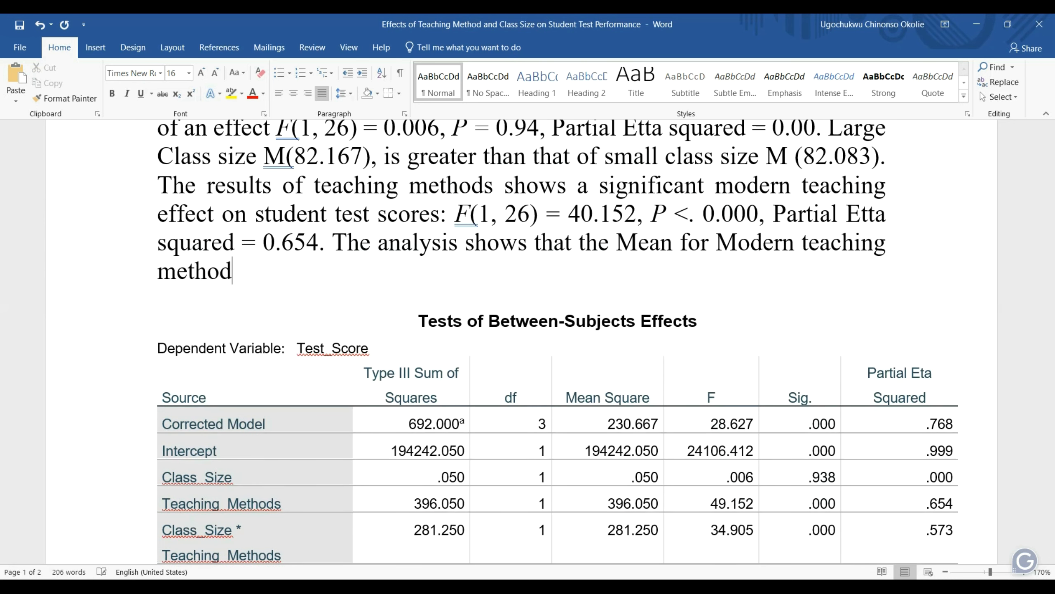
{"action": "left_click_drag", "start_coordinate": [720, 236], "coordinate": [733, 236]}
{"action": "key", "text": "BackSpace"}
{"action": "type", "text": "m"}
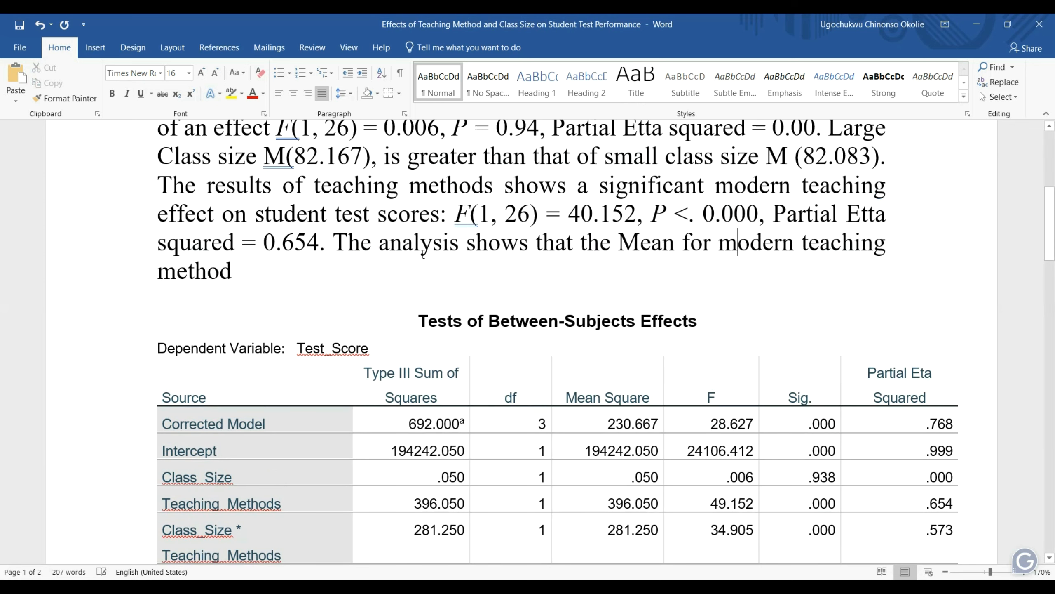
Step: Append "is greater (85." to the sentence, starting the Modern mean from the Teaching_Methods table
{"action": "left_click", "coordinate": [263, 276]}
{"action": "type", "text": "is greater"}
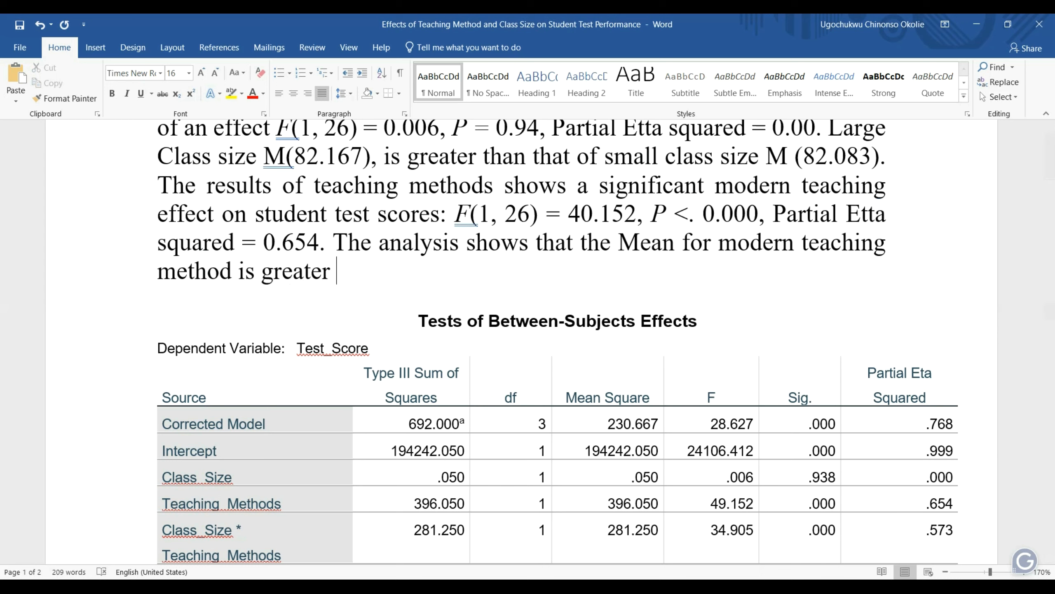
{"action": "type", "text": " ("}
{"action": "scroll", "coordinate": [352, 287], "scroll_direction": "down", "scroll_amount": 15}
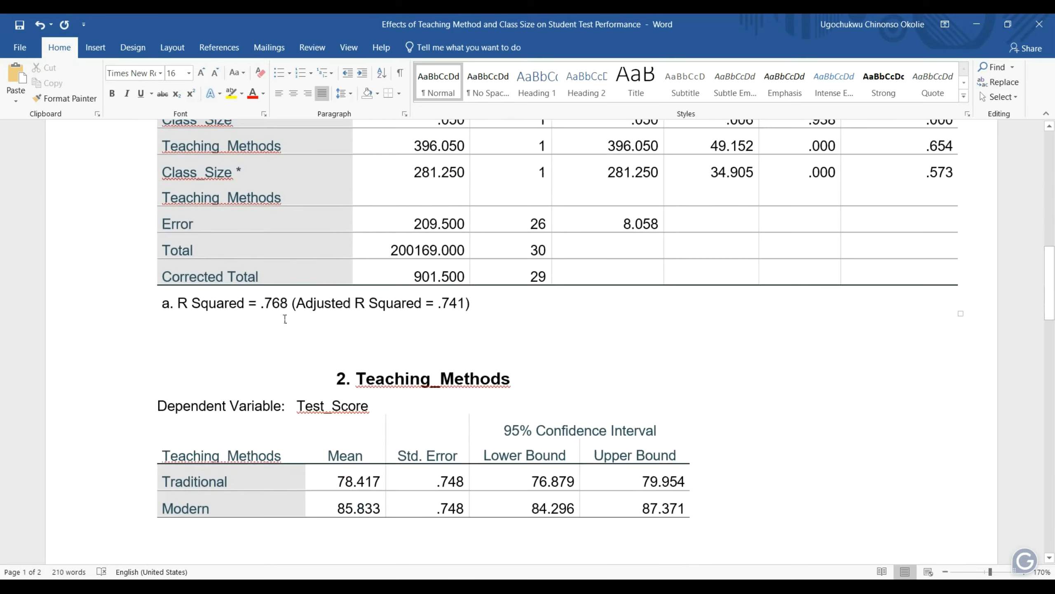
{"action": "left_click", "coordinate": [339, 302]}
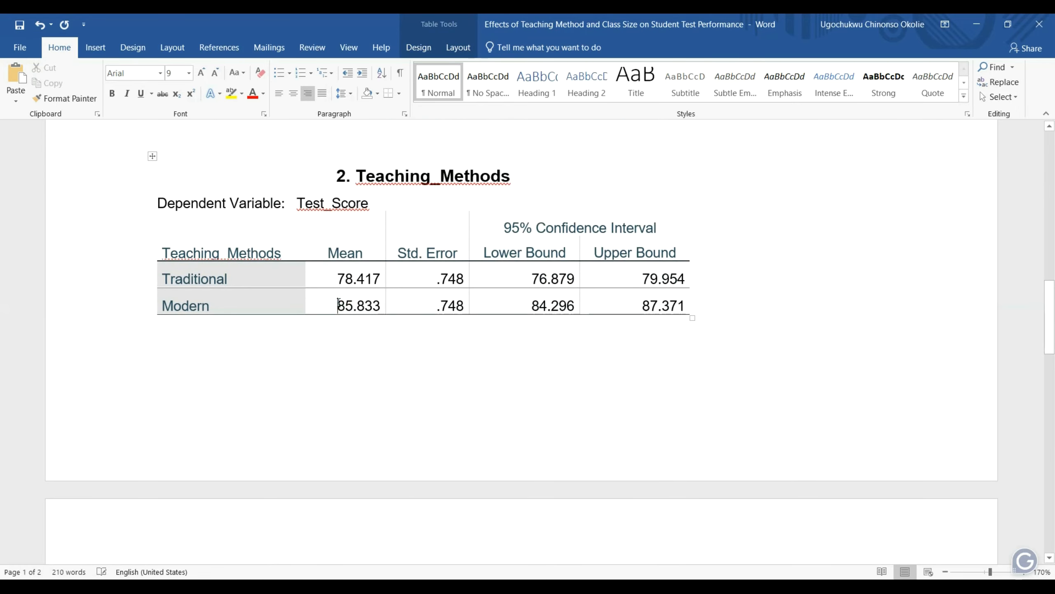
{"action": "scroll", "coordinate": [339, 303], "scroll_direction": "up", "scroll_amount": 10}
{"action": "scroll", "coordinate": [339, 302], "scroll_direction": "up", "scroll_amount": 2}
{"action": "left_click", "coordinate": [349, 213]}
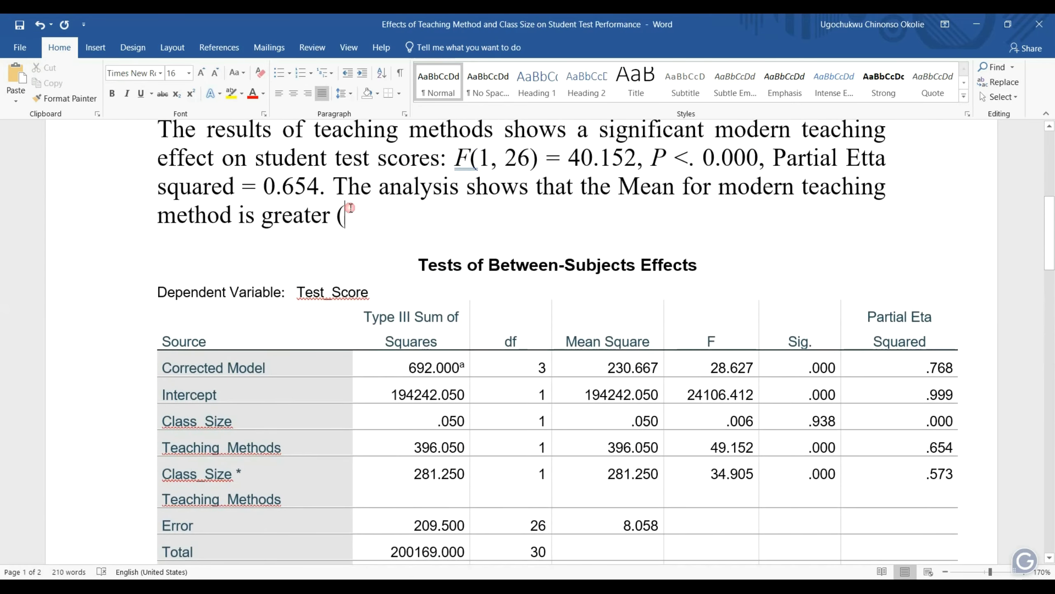
{"action": "type", "text": "85."}
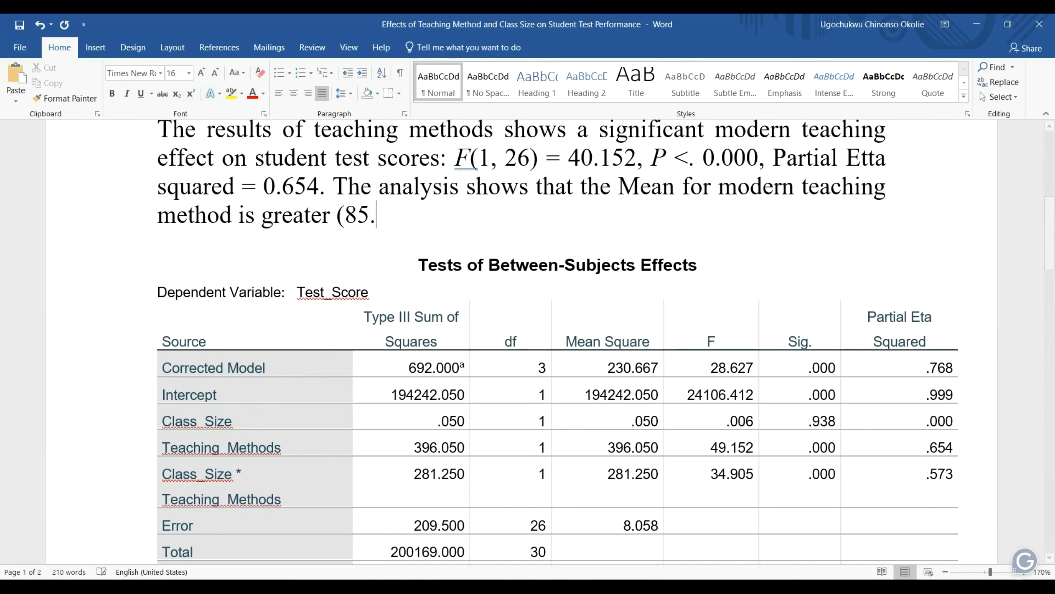
Step: Complete the modern teaching method's mean as 85.83, close the parenthesis and continue the sentence with "than"
{"action": "scroll", "coordinate": [384, 273], "scroll_direction": "down", "scroll_amount": 6}
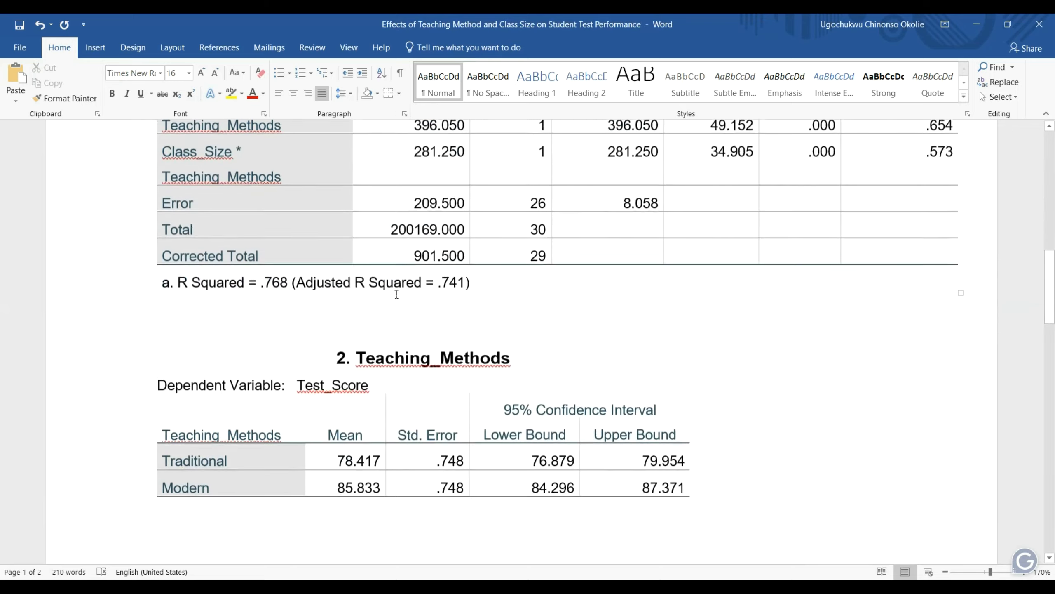
{"action": "scroll", "coordinate": [397, 294], "scroll_direction": "up", "scroll_amount": 7}
{"action": "scroll", "coordinate": [397, 294], "scroll_direction": "down", "scroll_amount": 6}
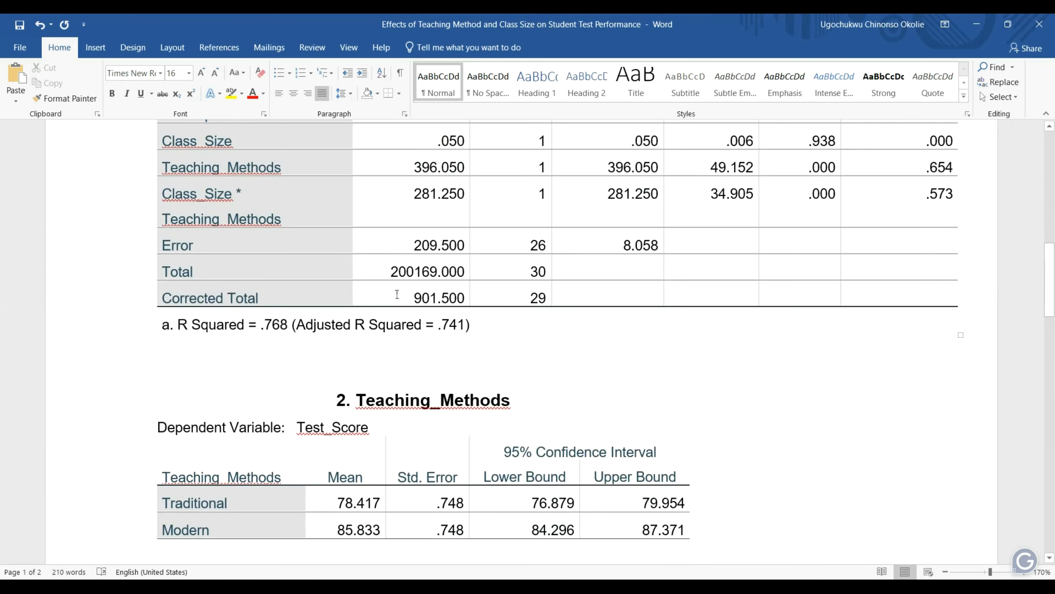
{"action": "scroll", "coordinate": [395, 293], "scroll_direction": "up", "scroll_amount": 4}
{"action": "type", "text": "833"}
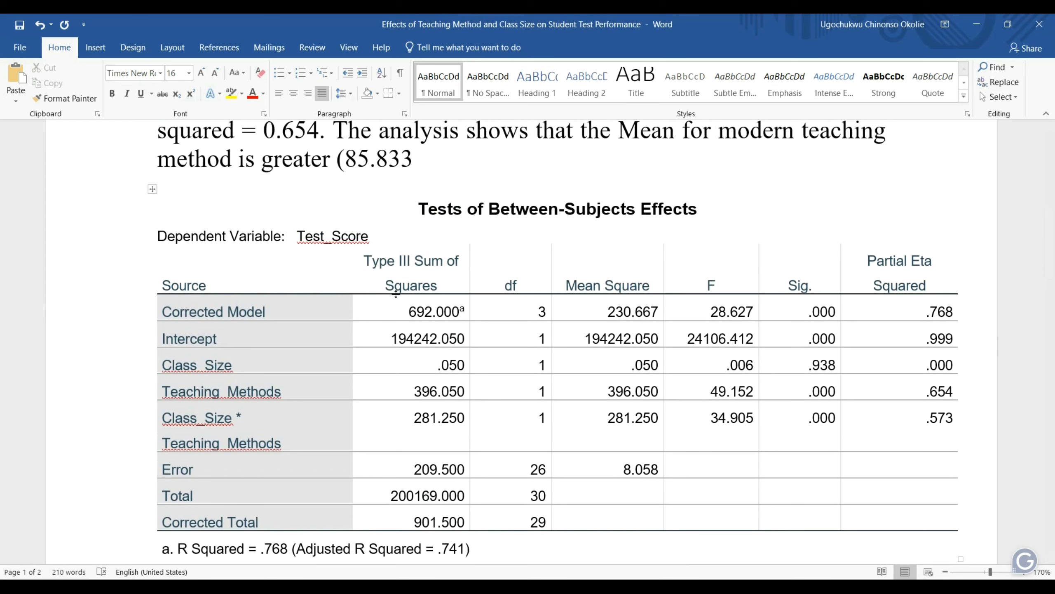
{"action": "key", "text": "BackSpace"}
{"action": "type", "text": ") than "}
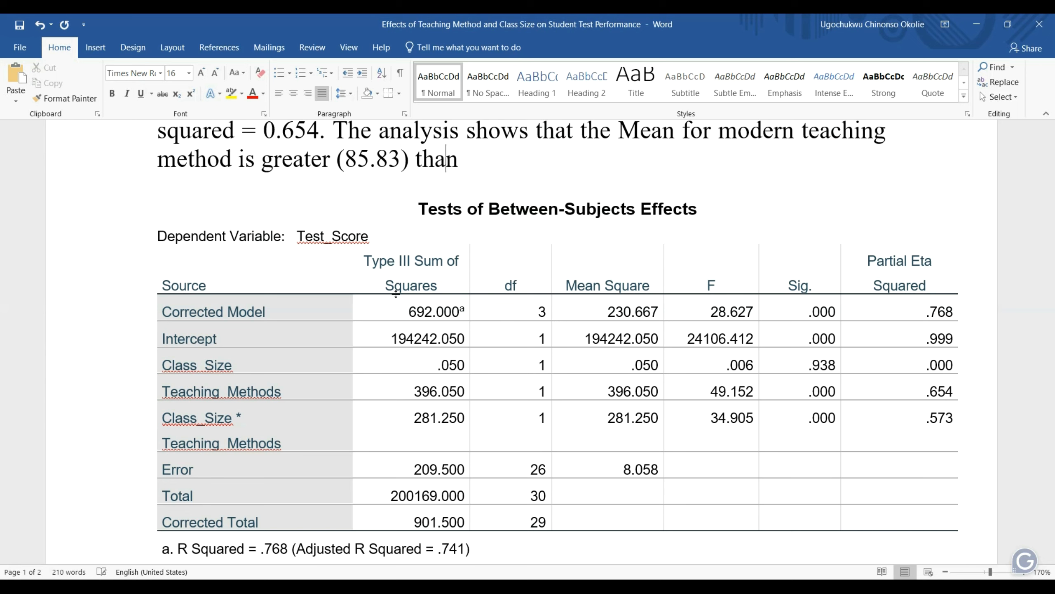
Step: Finish the sentence with "that of traditional teaching method (78.42).", taking the Traditional mean from the Teaching_Methods table
{"action": "type", "text": "that of traditional"}
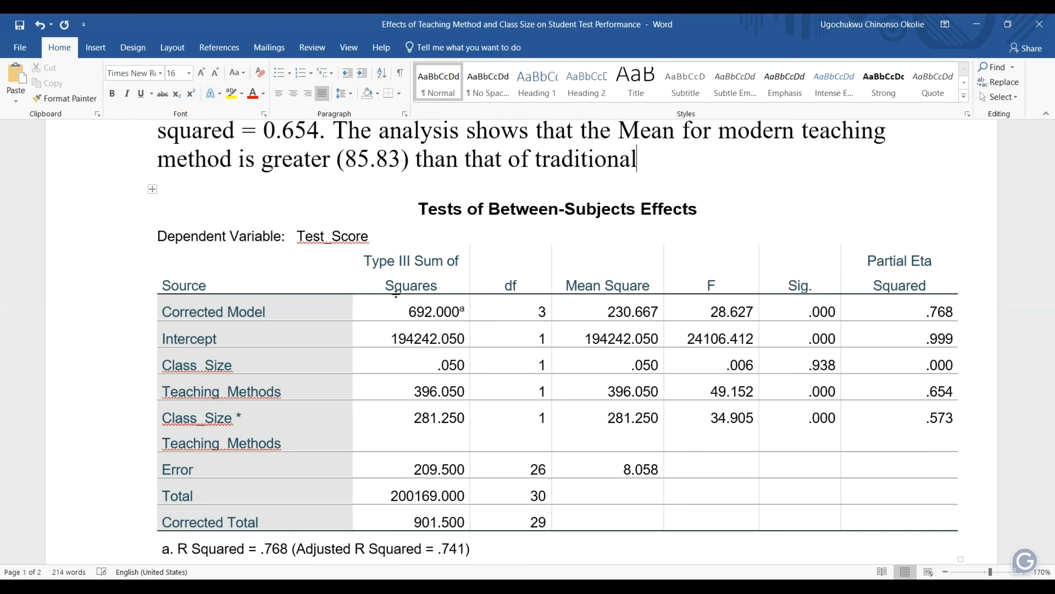
{"action": "type", "text": " teaching method"}
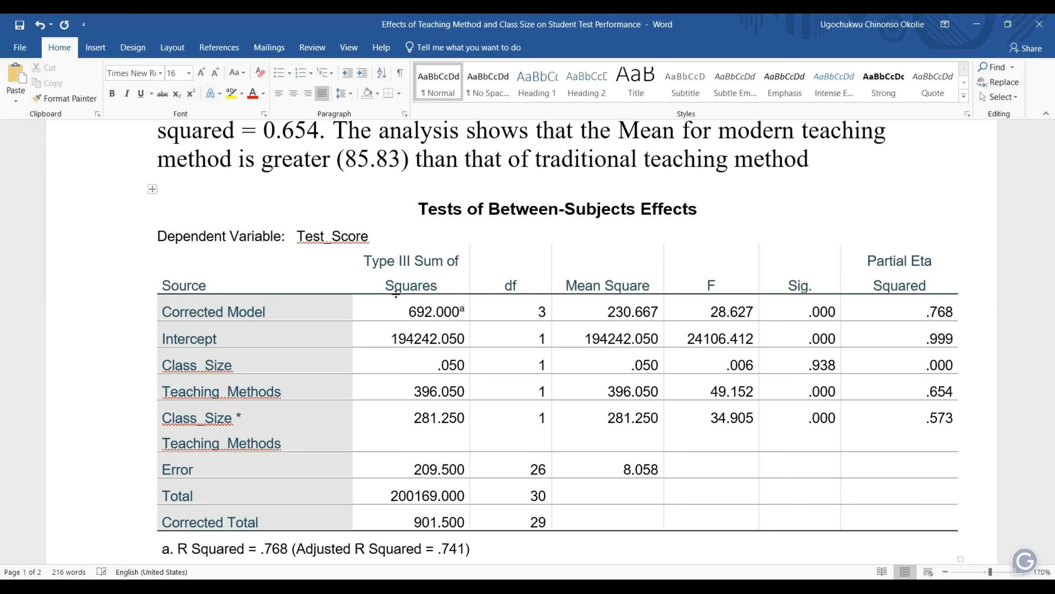
{"action": "scroll", "coordinate": [397, 293], "scroll_direction": "up", "scroll_amount": 3}
{"action": "type", "text": "("}
{"action": "scroll", "coordinate": [399, 293], "scroll_direction": "down", "scroll_amount": 8}
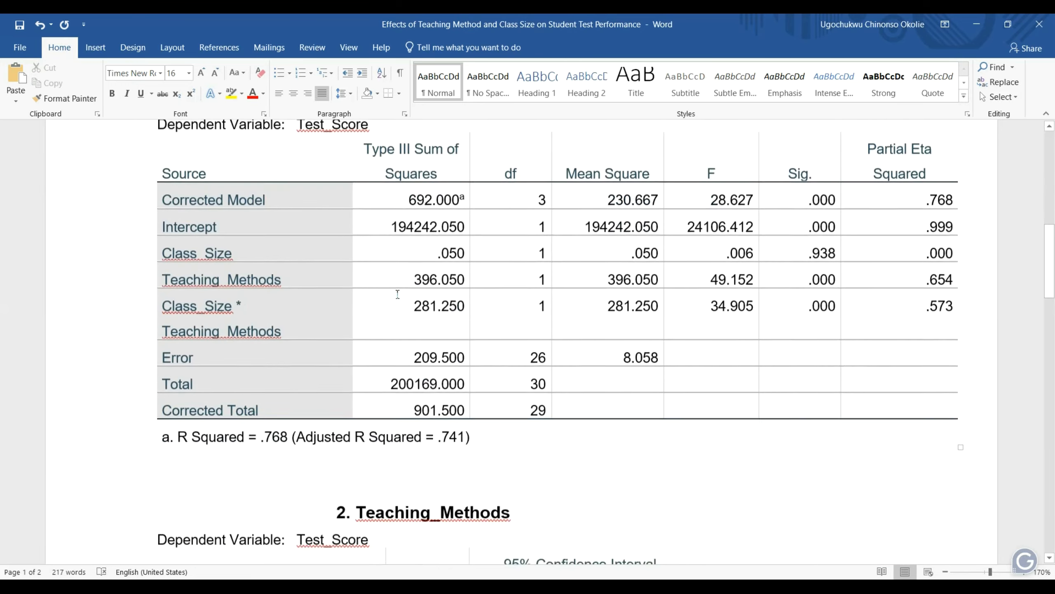
{"action": "scroll", "coordinate": [397, 294], "scroll_direction": "up", "scroll_amount": 6}
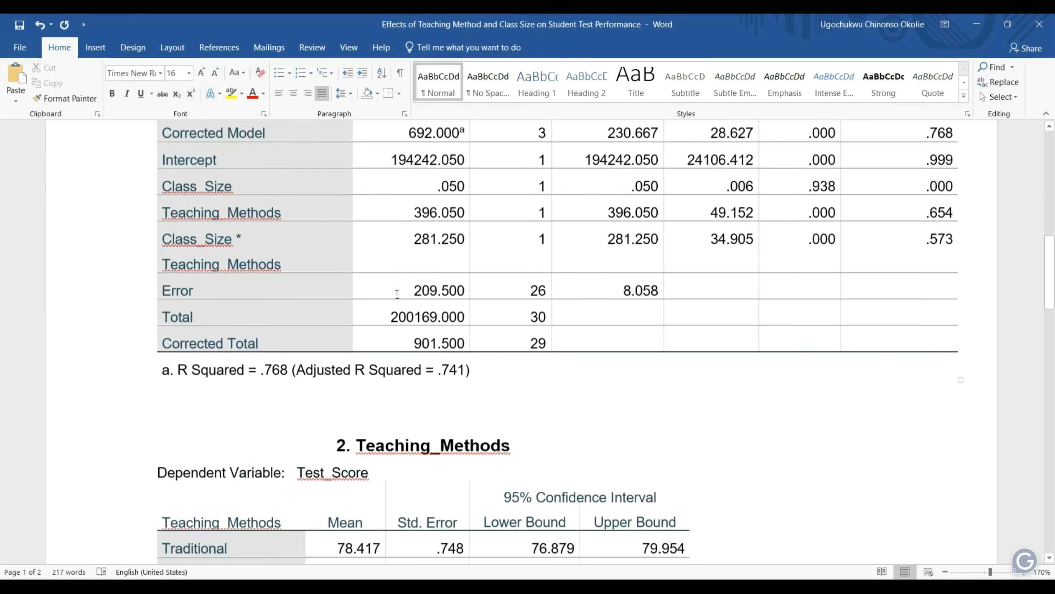
{"action": "type", "text": "7"}
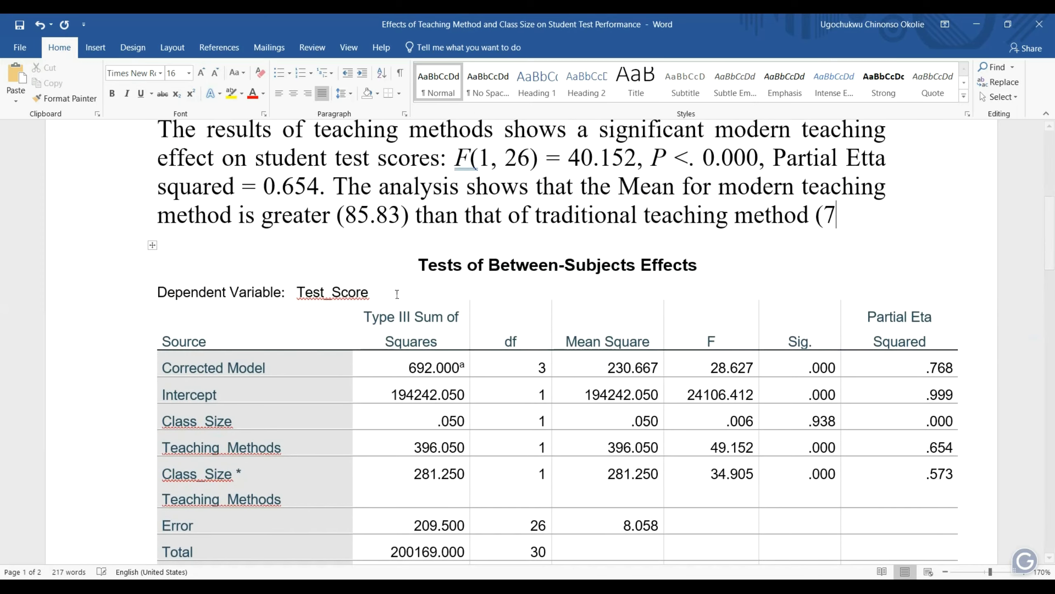
{"action": "type", "text": "8.42)."}
Step: Start a new sentence with "For the interaction effect", capitalizing "For" and keeping "effect" singular
{"action": "type", "text": " for the"}
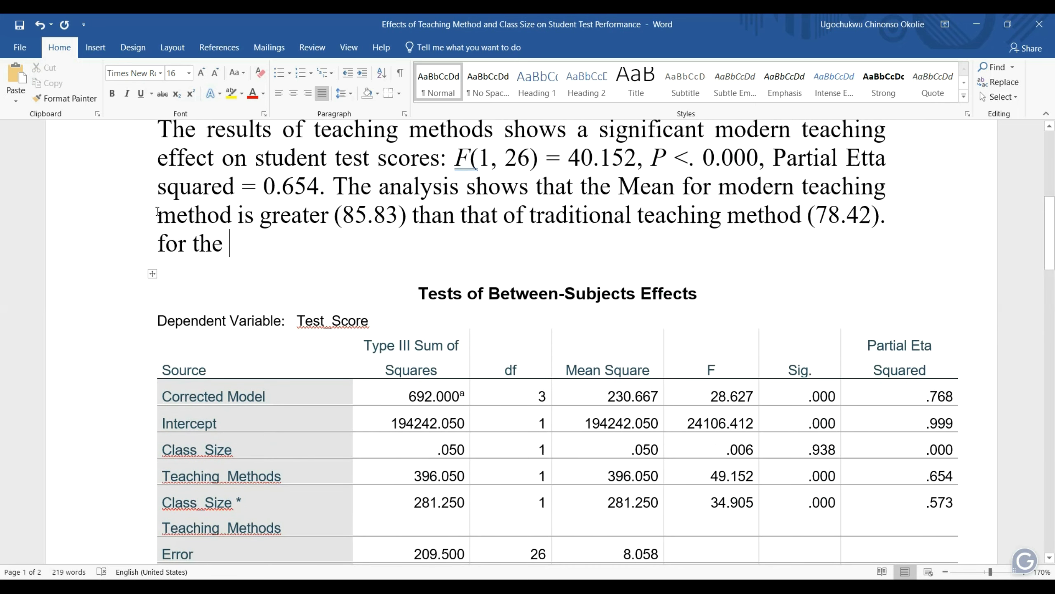
{"action": "left_click", "coordinate": [169, 240]}
{"action": "key", "text": "BackSpace"}
{"action": "type", "text": "T"}
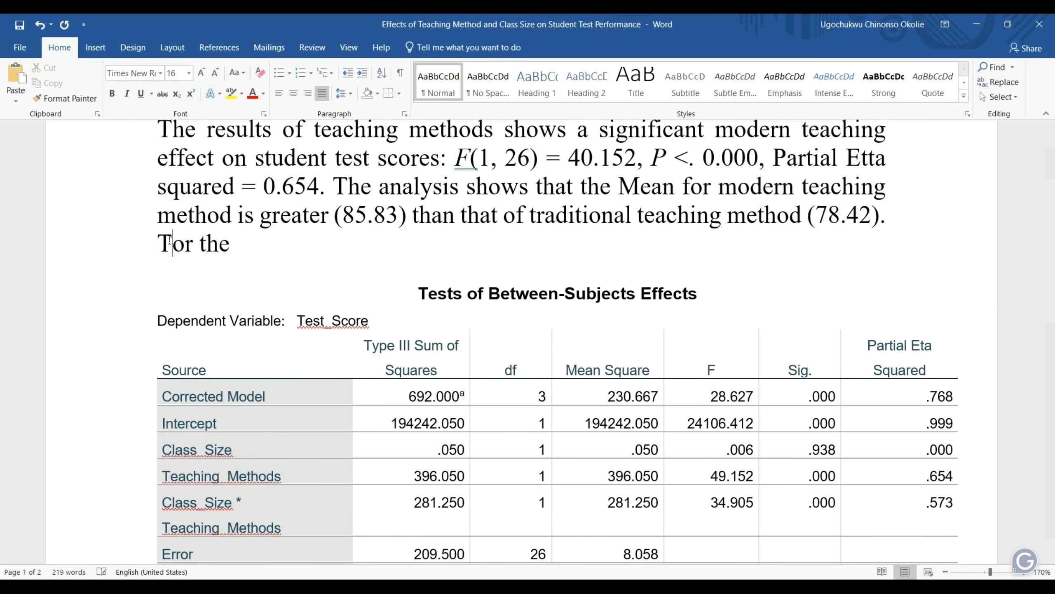
{"action": "key", "text": "BackSpace"}
{"action": "type", "text": "F"}
{"action": "left_click", "coordinate": [277, 243]}
{"action": "type", "text": "inter"}
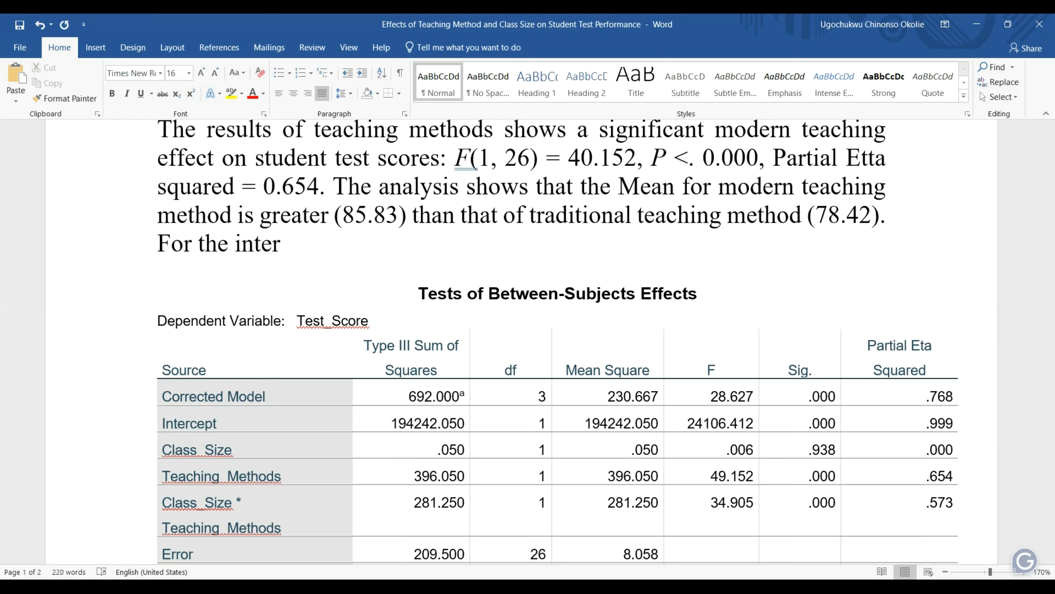
{"action": "type", "text": "action effects"}
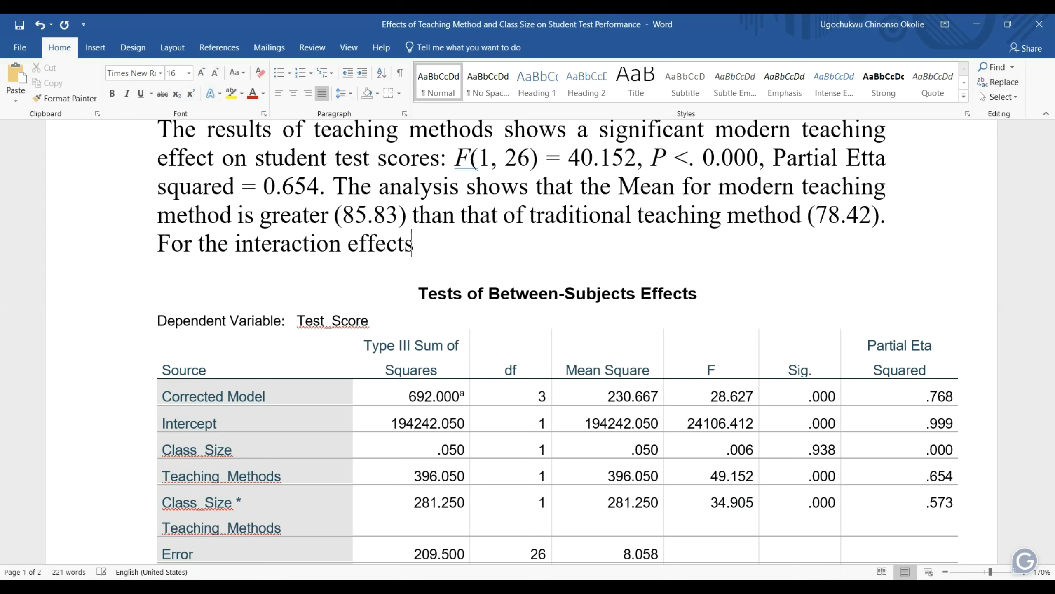
{"action": "key", "text": "BackSpace"}
Step: Continue the interaction sentence with ", the results showed a positively significant effect" and save the document
{"action": "type", "text": ", the resu"}
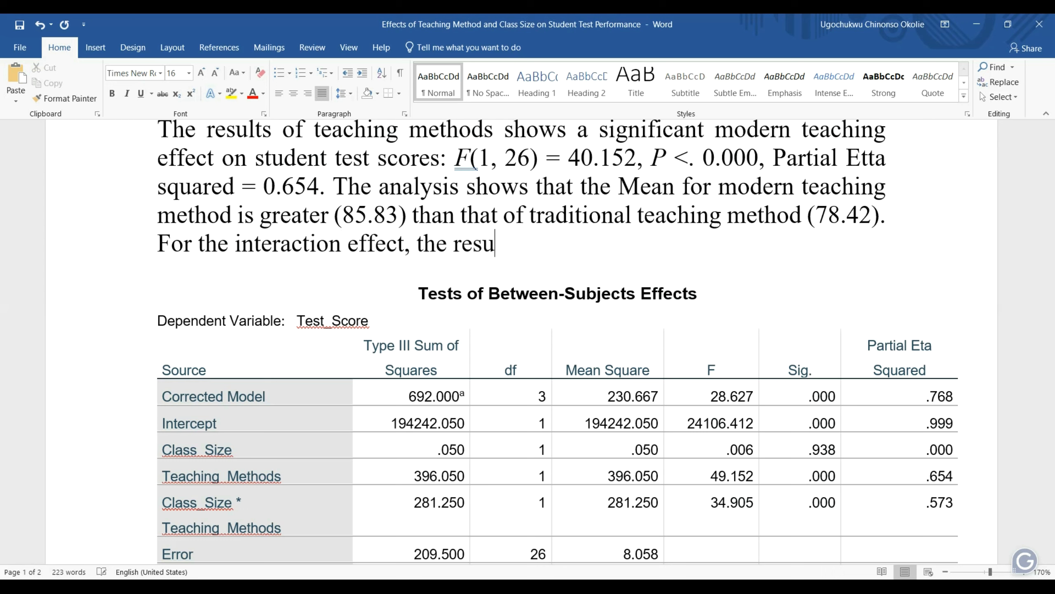
{"action": "type", "text": "lts showed a "}
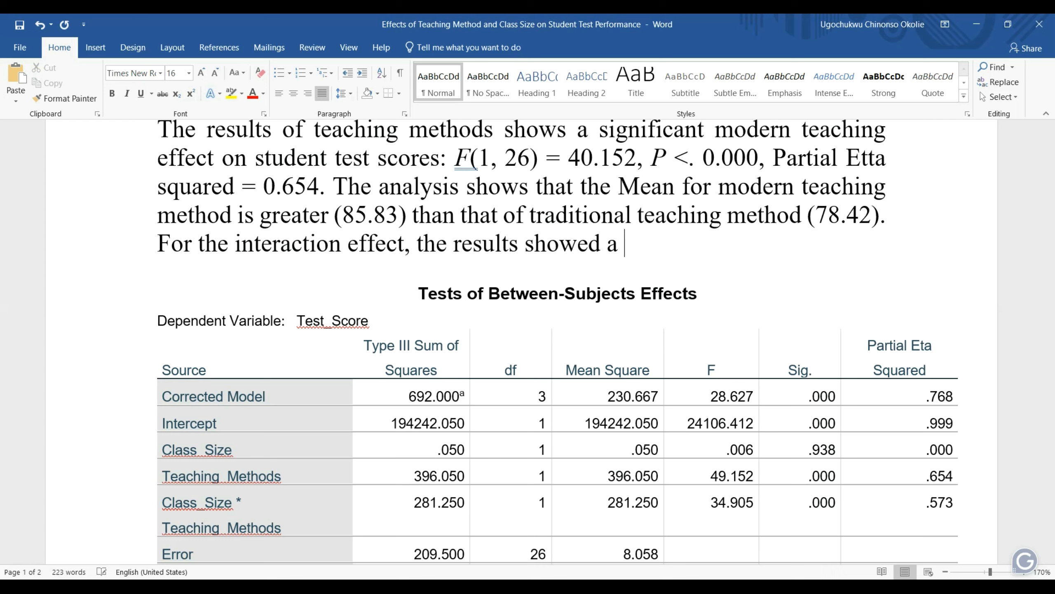
{"action": "type", "text": "positively"}
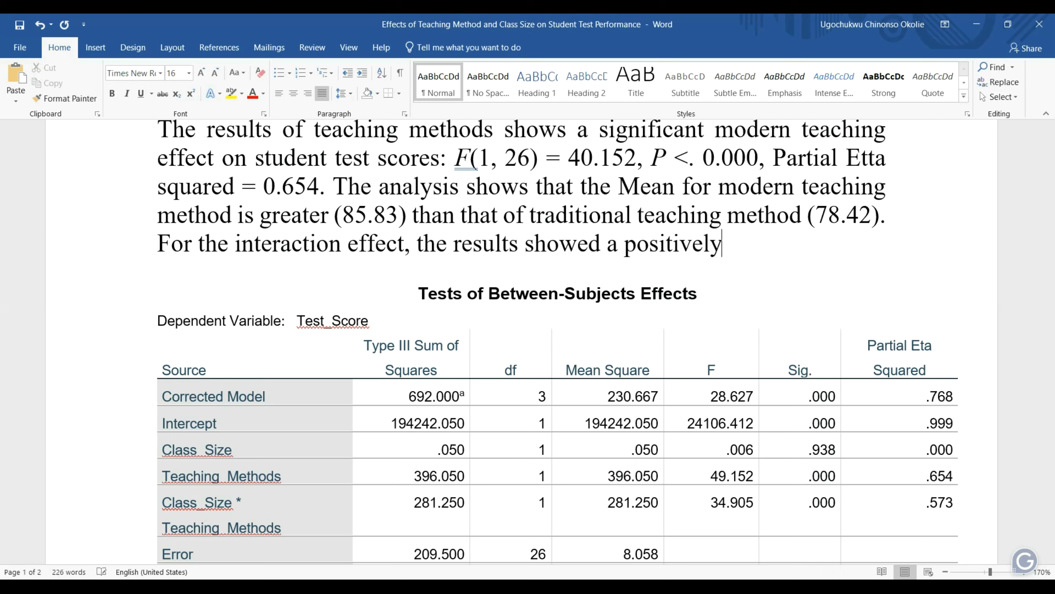
{"action": "type", "text": " significant "}
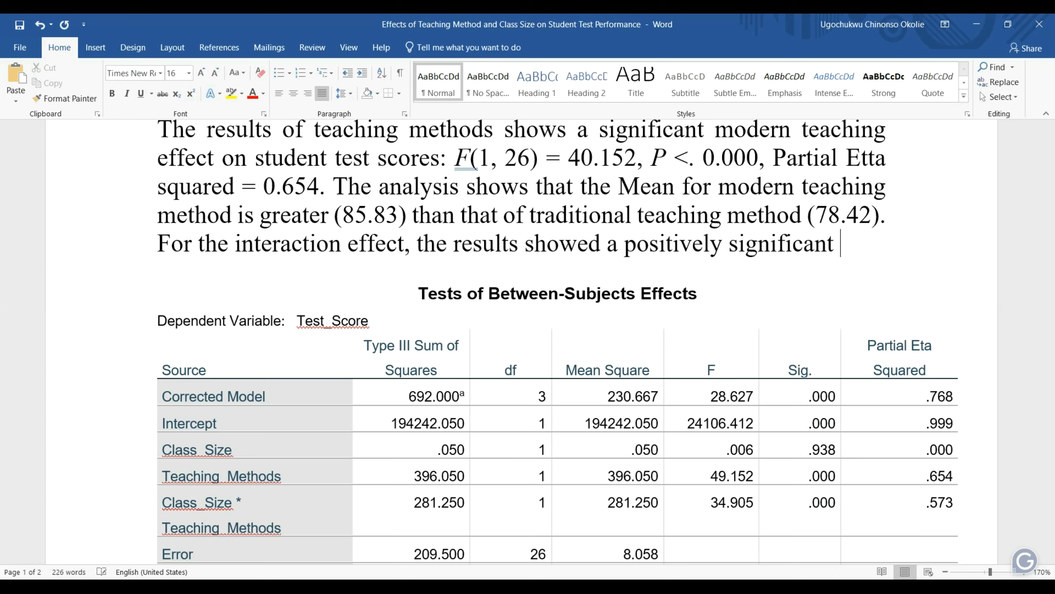
{"action": "type", "text": "effect"}
{"action": "key", "text": "ctrl+s"}
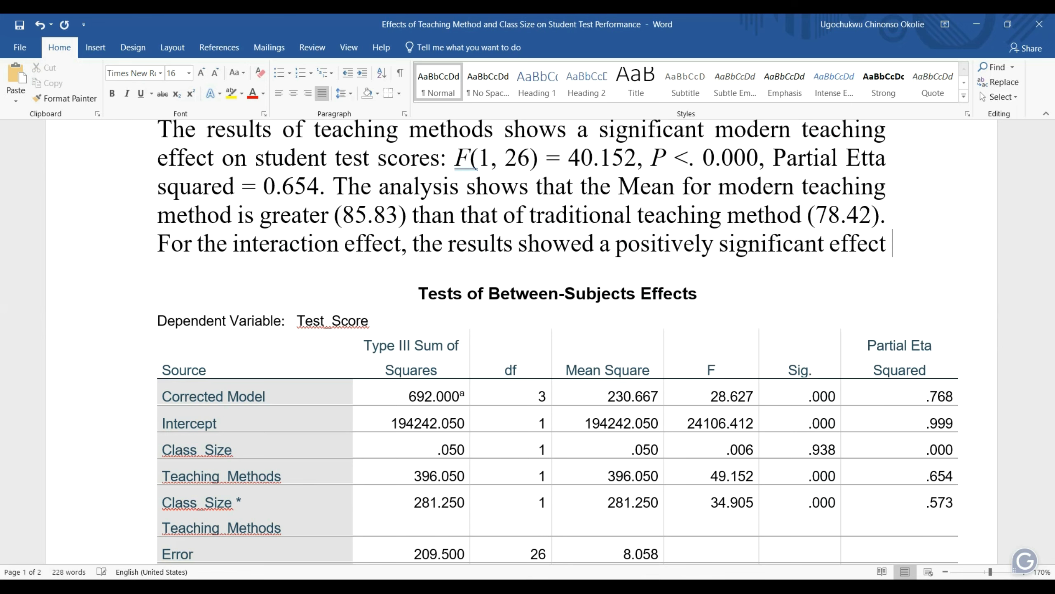
Step: Append ": F(" after "significant effect", with only the F in italics
{"action": "scroll", "coordinate": [520, 340], "scroll_direction": "up", "scroll_amount": 3}
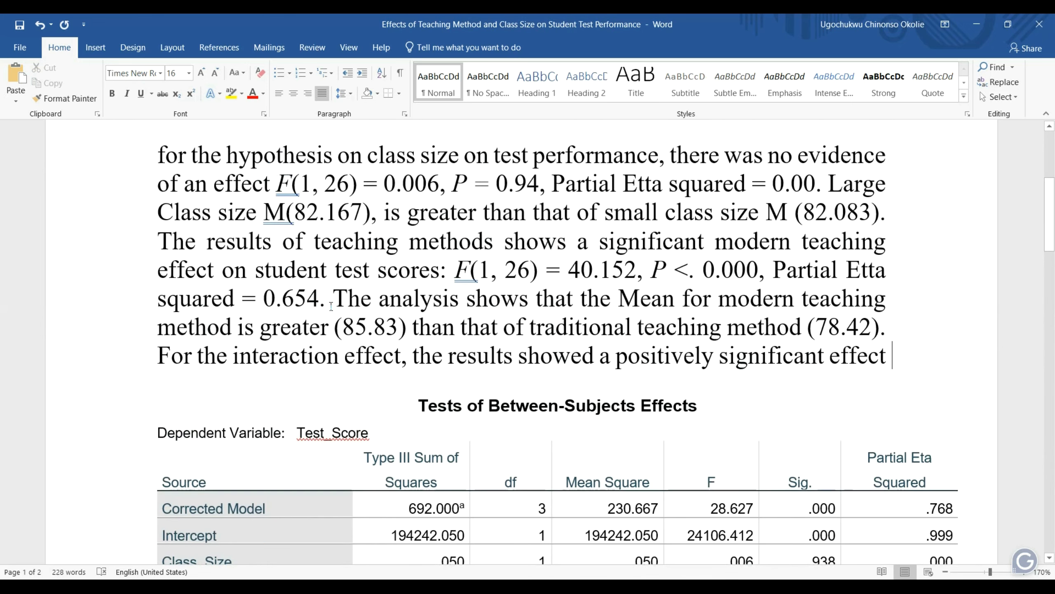
{"action": "type", "text": ": F"}
{"action": "key", "text": "shift+Left"}
{"action": "key", "text": "ctrl+i"}
{"action": "key", "text": "Right"}
{"action": "key", "text": "ctrl+i"}
{"action": "type", "text": "("}
Step: Complete the interaction's F statistic as "1,26) = 34.91," using the Between-Subjects Effects table, and add "P"
{"action": "scroll", "coordinate": [456, 216], "scroll_direction": "down", "scroll_amount": 10}
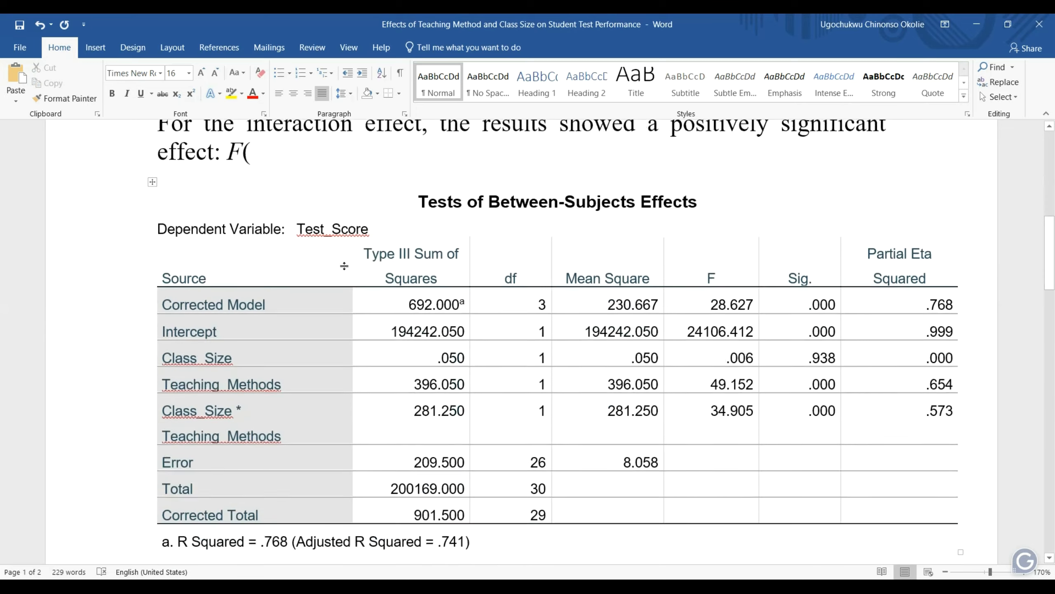
{"action": "scroll", "coordinate": [478, 225], "scroll_direction": "up", "scroll_amount": 5}
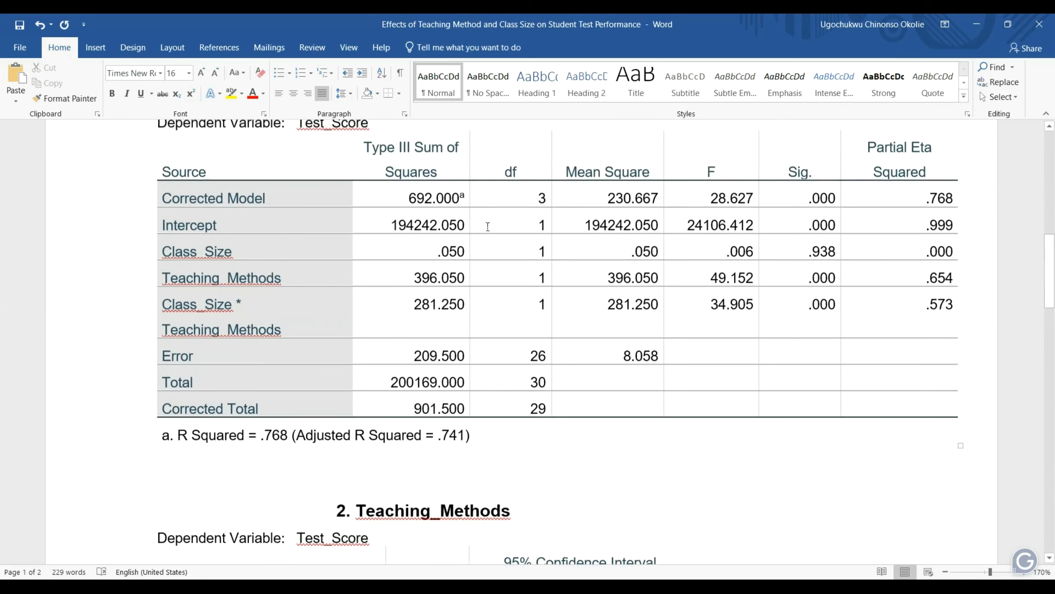
{"action": "type", "text": "1"}
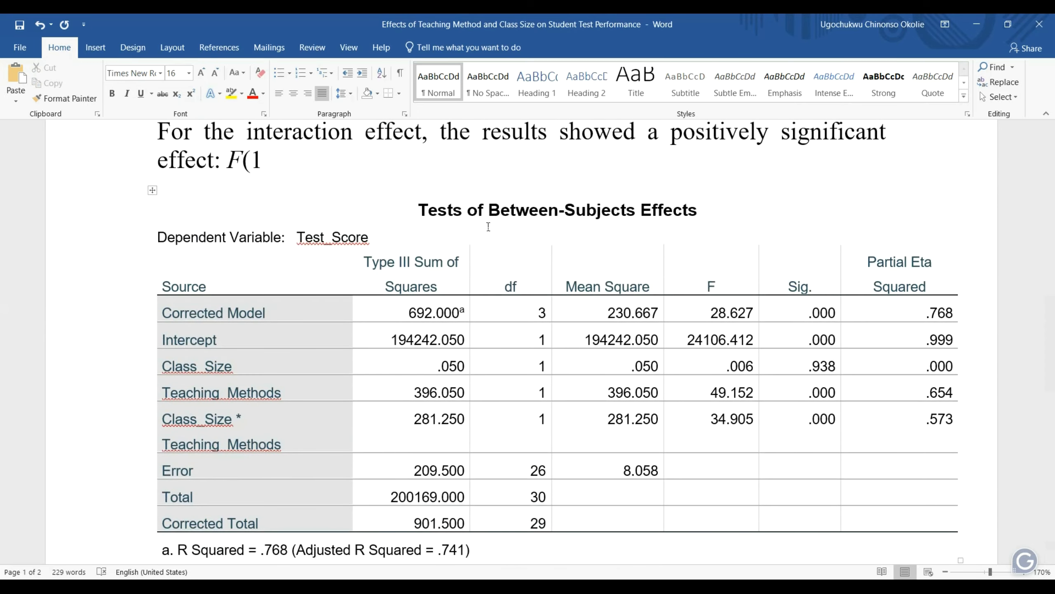
{"action": "type", "text": ",26) = "}
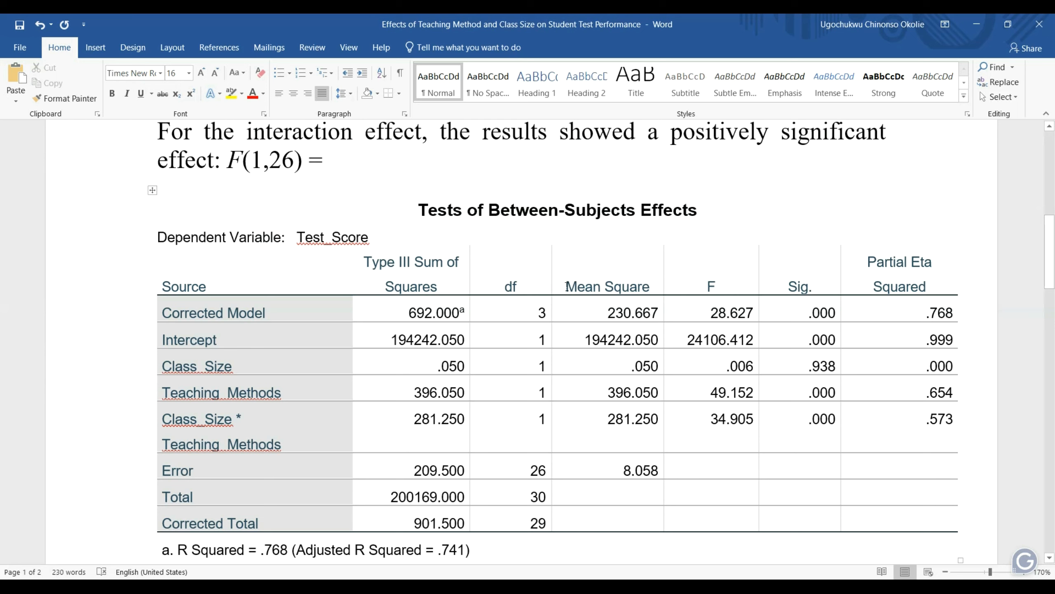
{"action": "type", "text": "34.91, P"}
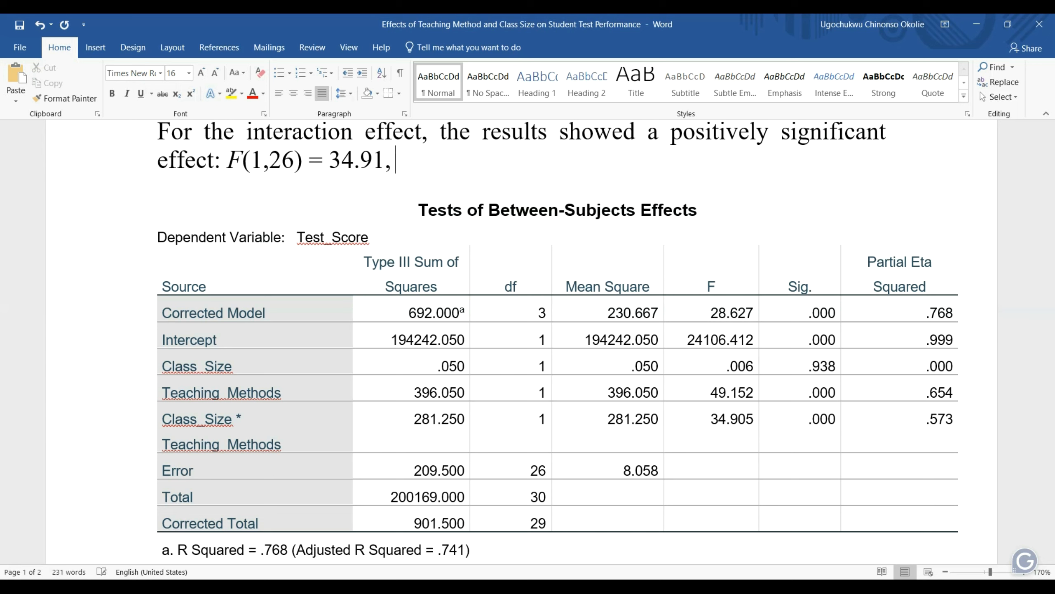
Step: Italicize the P of the interaction result and append "< 0.000" to it
{"action": "key", "text": "shift+Left"}
{"action": "key", "text": "ctrl+i"}
{"action": "key", "text": "Right"}
{"action": "type", "text": "/"}
{"action": "type", "text": "<."}
{"action": "type", "text": " 0."}
{"action": "type", "text": "."}
{"action": "type", "text": "00"}
{"action": "type", "text": "0"}
Step: Remove the italics from the interaction's 0.000 value and add a comma after it
{"action": "key", "text": "shift+Left"}
{"action": "key", "text": "shift+Left"}
{"action": "key", "text": "shift+Left"}
{"action": "key", "text": "shift+Left"}
{"action": "key", "text": "shift+Left"}
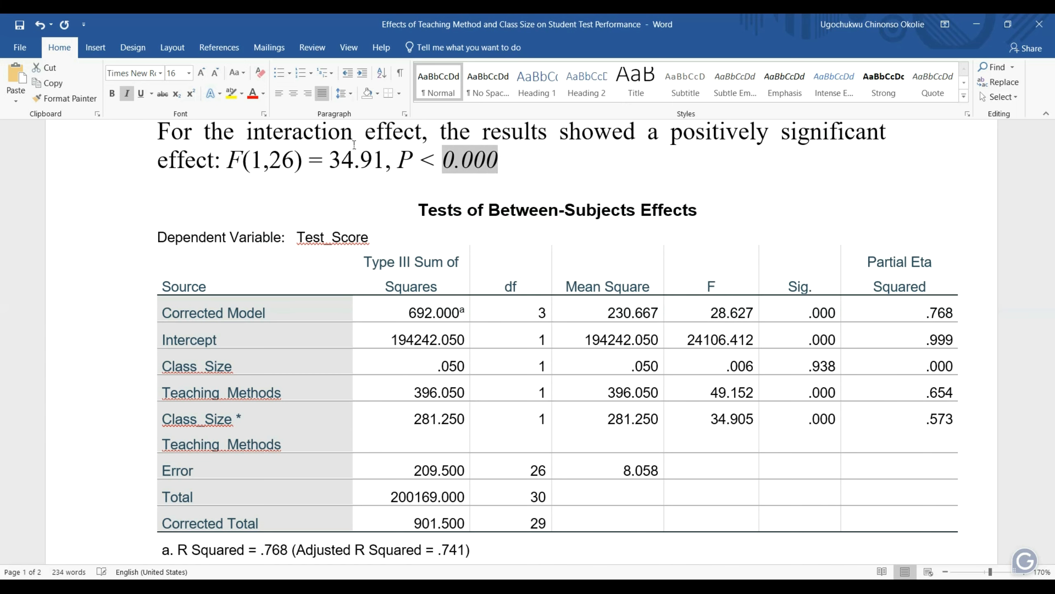
{"action": "key", "text": "ctrl+i"}
{"action": "key", "text": "Right"}
{"action": "type", "text": ","}
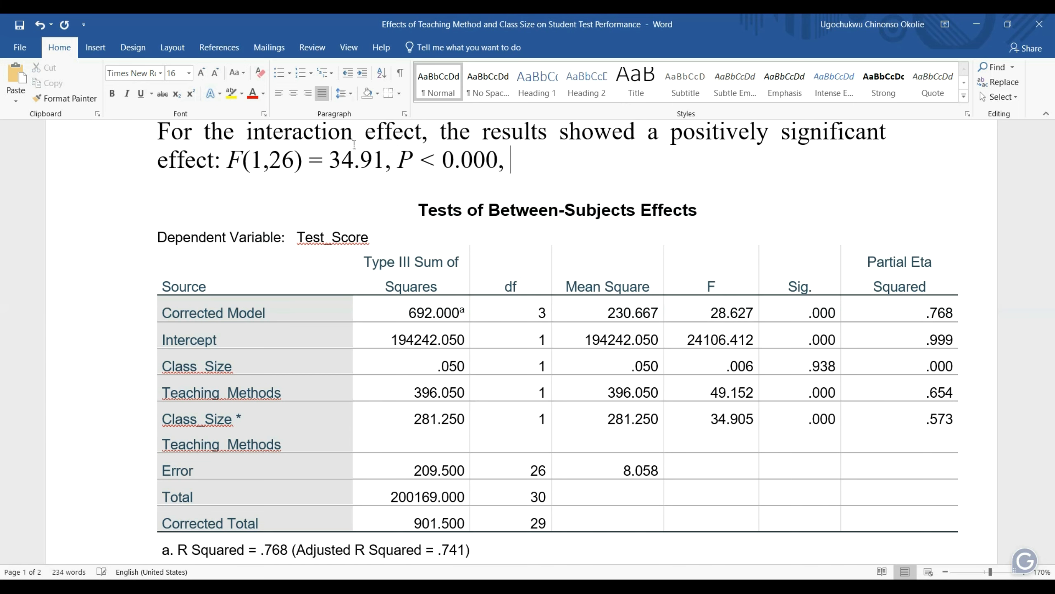
Step: Copy "Partial Etta squared =" from the class size result to the end of the interaction sentence and enter 0.57
{"action": "scroll", "coordinate": [498, 175], "scroll_direction": "up", "scroll_amount": 5}
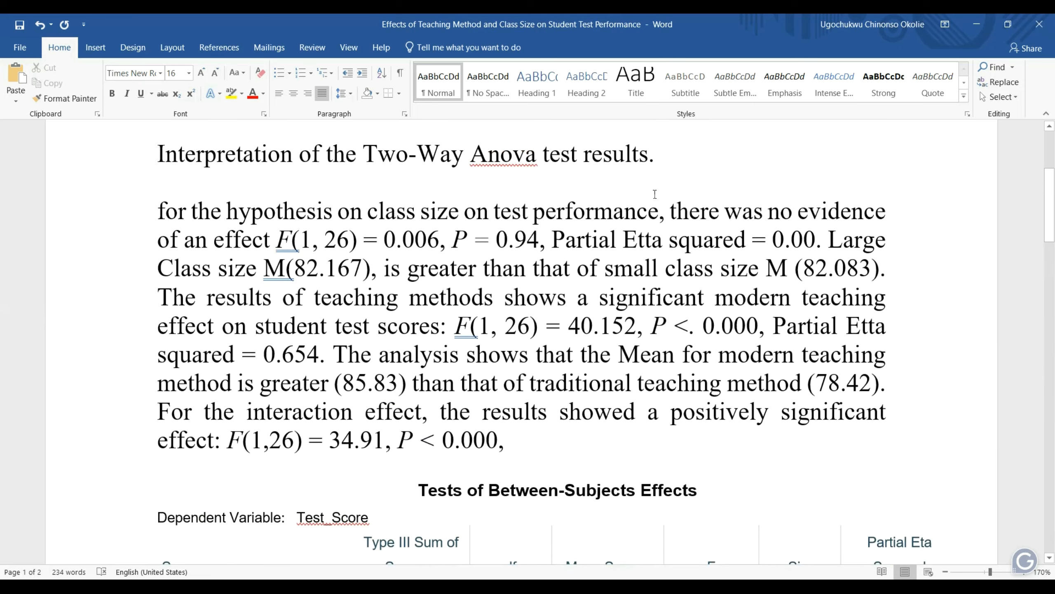
{"action": "left_click_drag", "start_coordinate": [551, 241], "coordinate": [776, 248]}
{"action": "key", "text": "ctrl+c"}
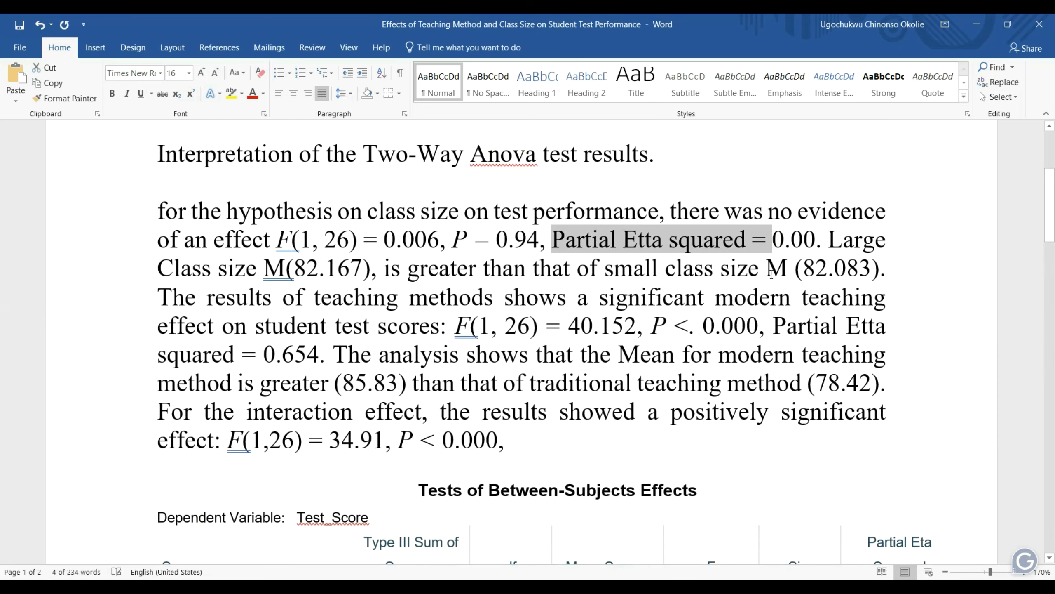
{"action": "left_click", "coordinate": [569, 461]}
{"action": "key", "text": "ctrl+v"}
{"action": "scroll", "coordinate": [602, 390], "scroll_direction": "down", "scroll_amount": 5}
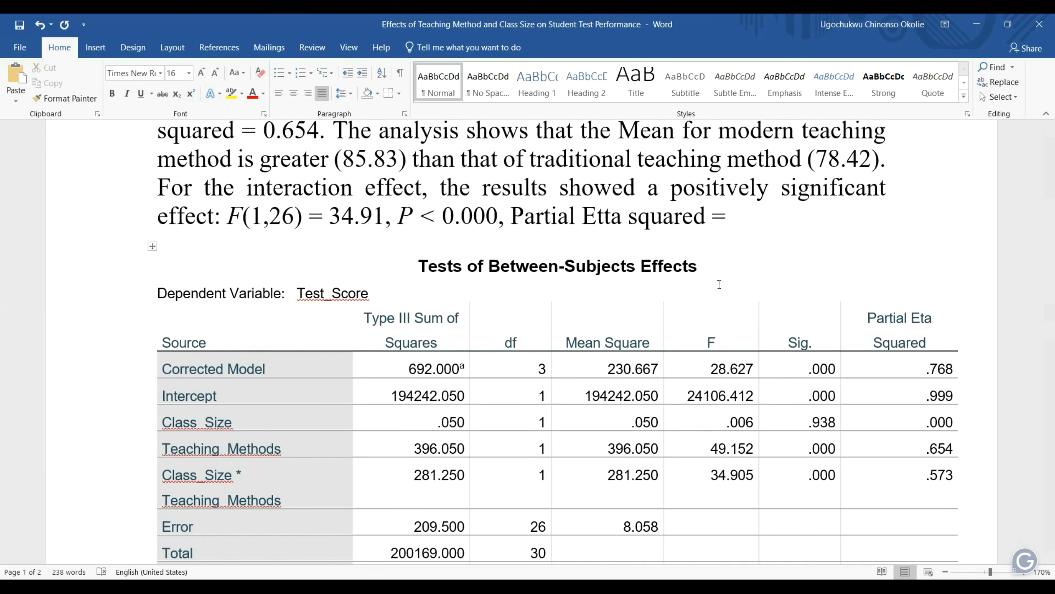
{"action": "type", "text": "0.57"}
Step: Shorten the teaching methods result to two decimals: Partial Etta squared 0.65 and F value 40.15
{"action": "scroll", "coordinate": [719, 284], "scroll_direction": "up", "scroll_amount": 3}
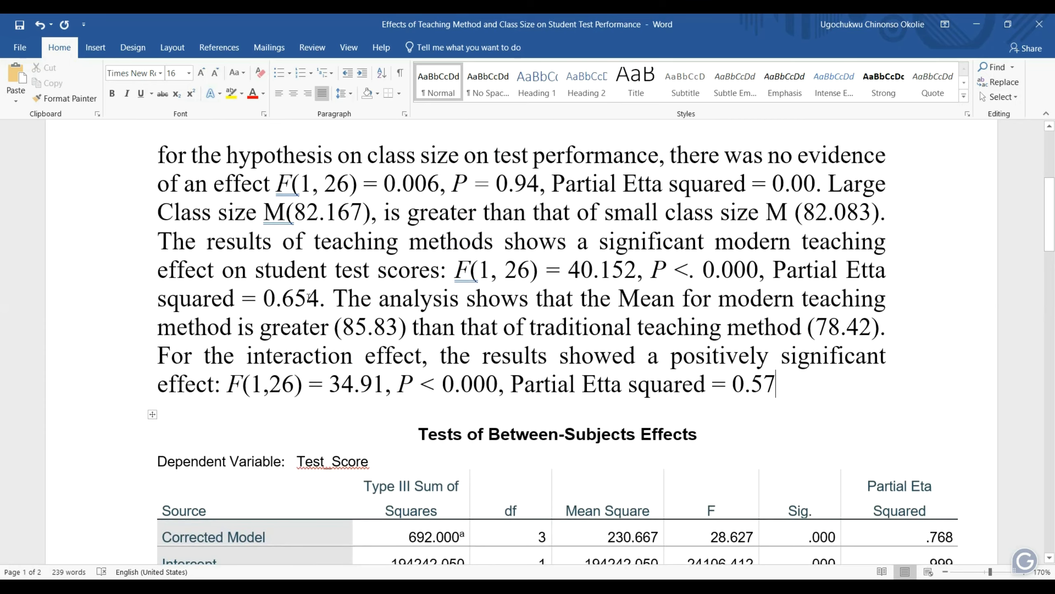
{"action": "left_click", "coordinate": [320, 298]}
{"action": "key", "text": "BackSpace"}
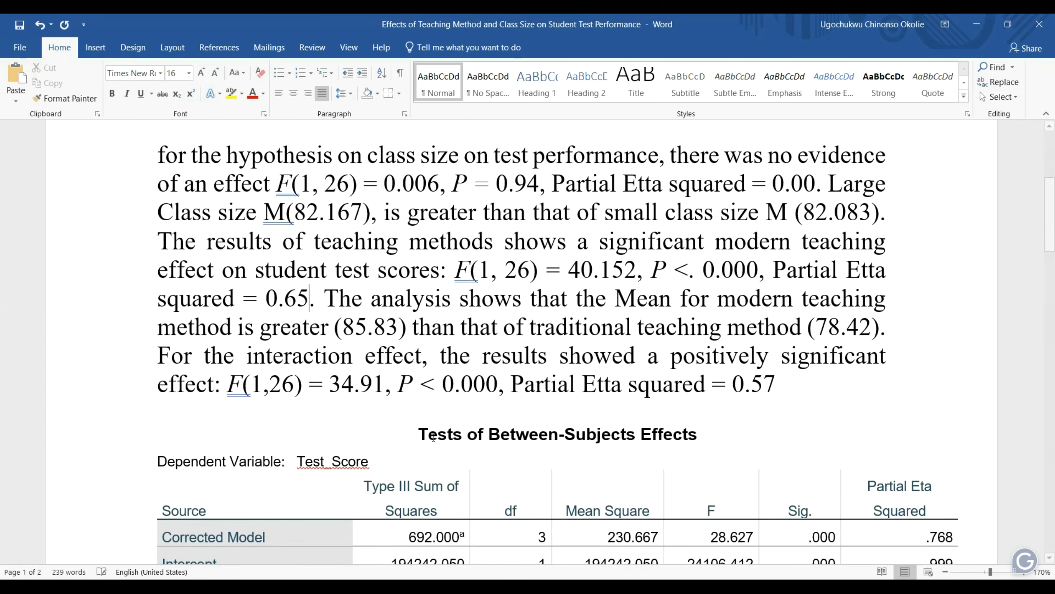
{"action": "left_click", "coordinate": [632, 267]}
{"action": "key", "text": "BackSpace"}
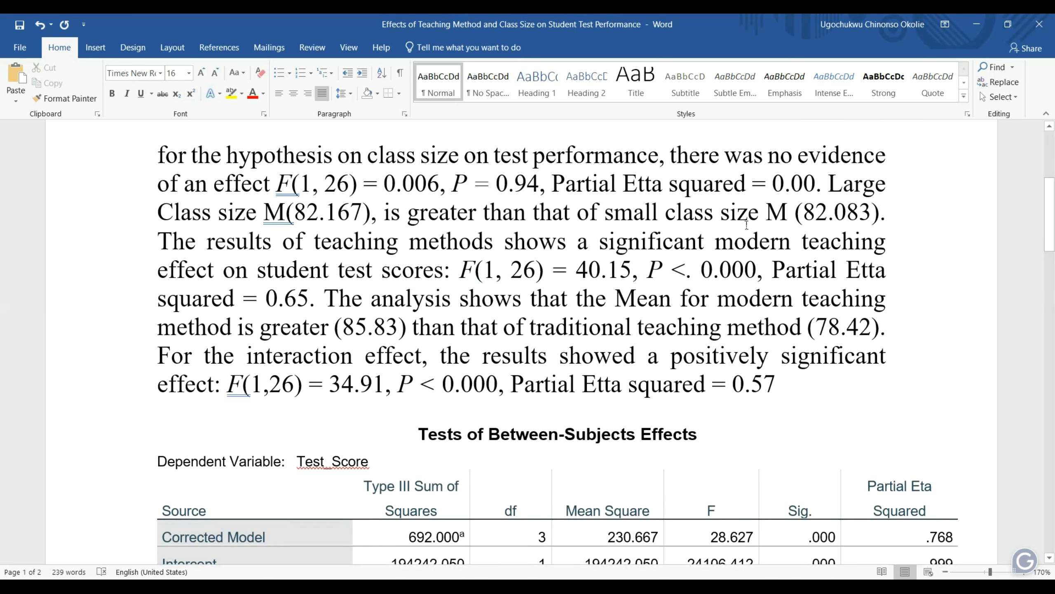
Step: Round the large class size mean to 82.17 in the class size sentence
{"action": "left_click", "coordinate": [364, 208]}
{"action": "key", "text": "BackSpace"}
{"action": "key", "text": "BackSpace"}
{"action": "type", "text": "7"}
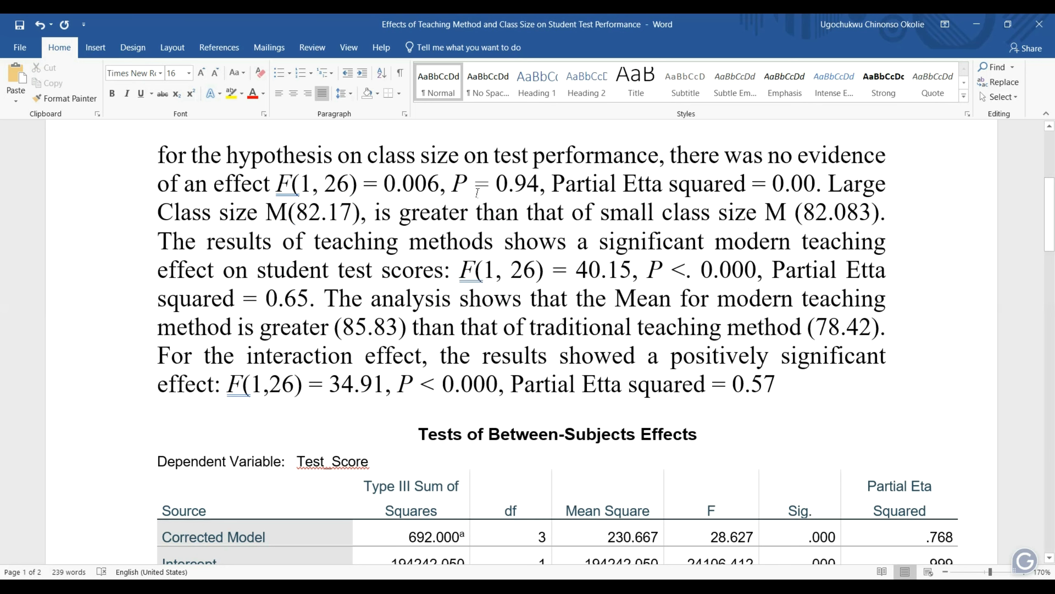
Step: Switch to the SPSS output and cut the Class_Size by Teaching_Methods line plot of estimated marginal means
{"action": "scroll", "coordinate": [478, 229], "scroll_direction": "up", "scroll_amount": 1}
{"action": "scroll", "coordinate": [478, 229], "scroll_direction": "down", "scroll_amount": 1}
{"action": "scroll", "coordinate": [477, 229], "scroll_direction": "down", "scroll_amount": 2}
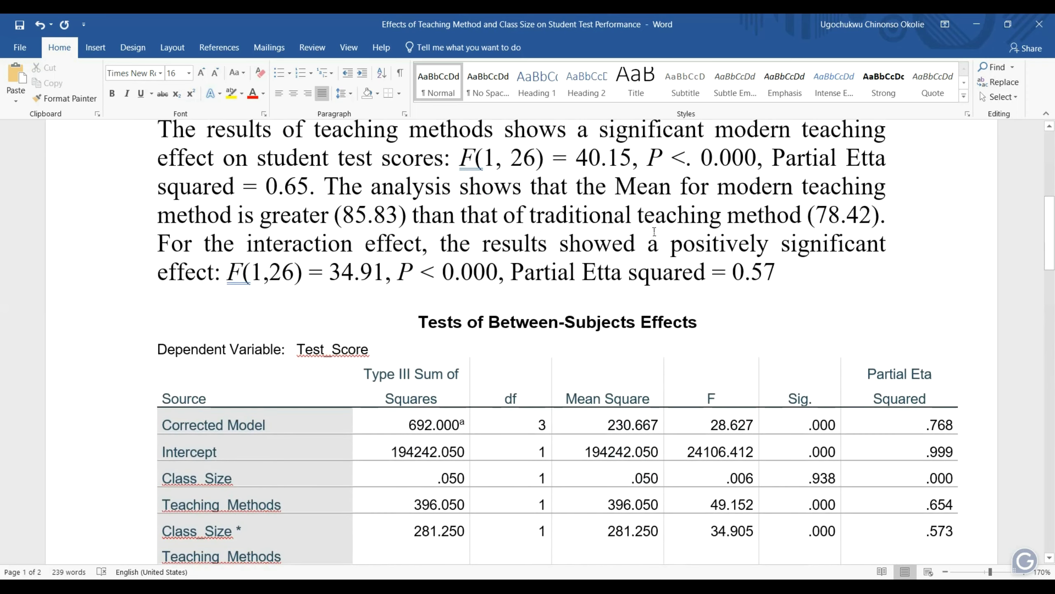
{"action": "key", "text": "alt+Tab"}
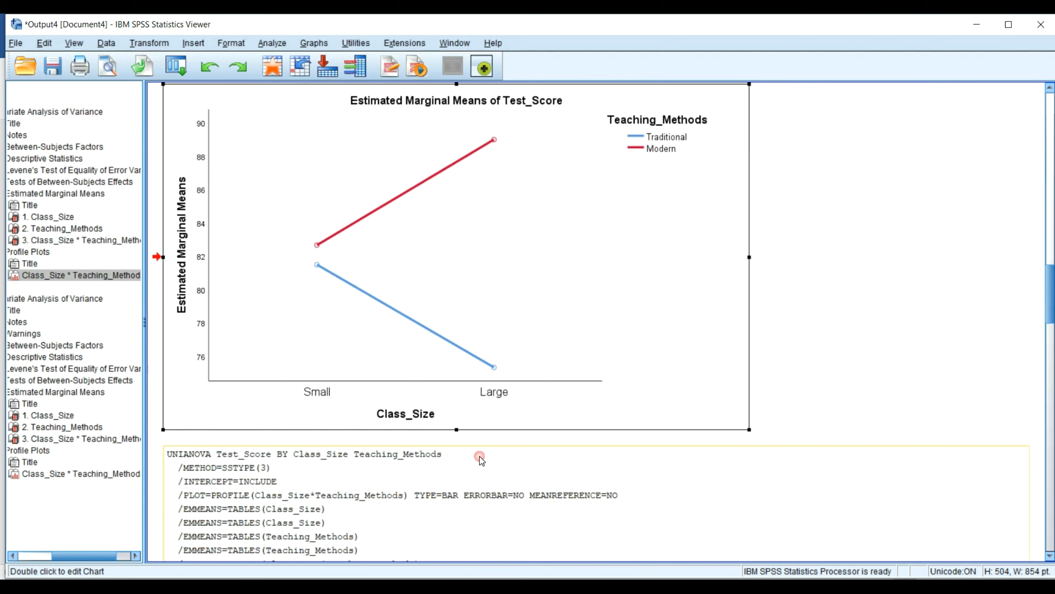
{"action": "right_click", "coordinate": [507, 311]}
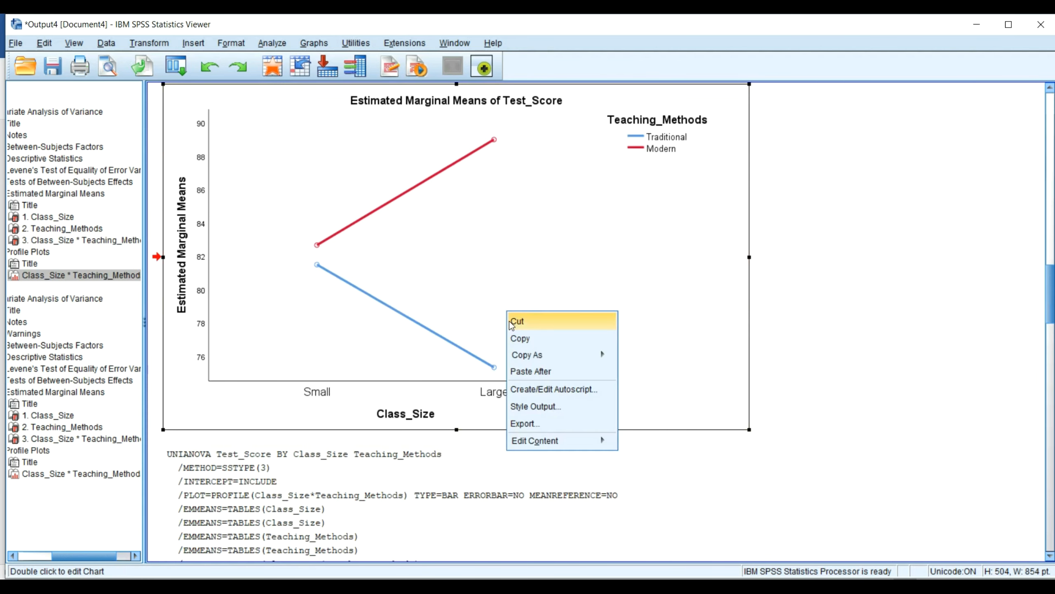
{"action": "left_click", "coordinate": [517, 321]}
Step: Return to the Word report, add blank lines after the interaction effect sentence and paste the line plot there
{"action": "key", "text": "alt+Tab"}
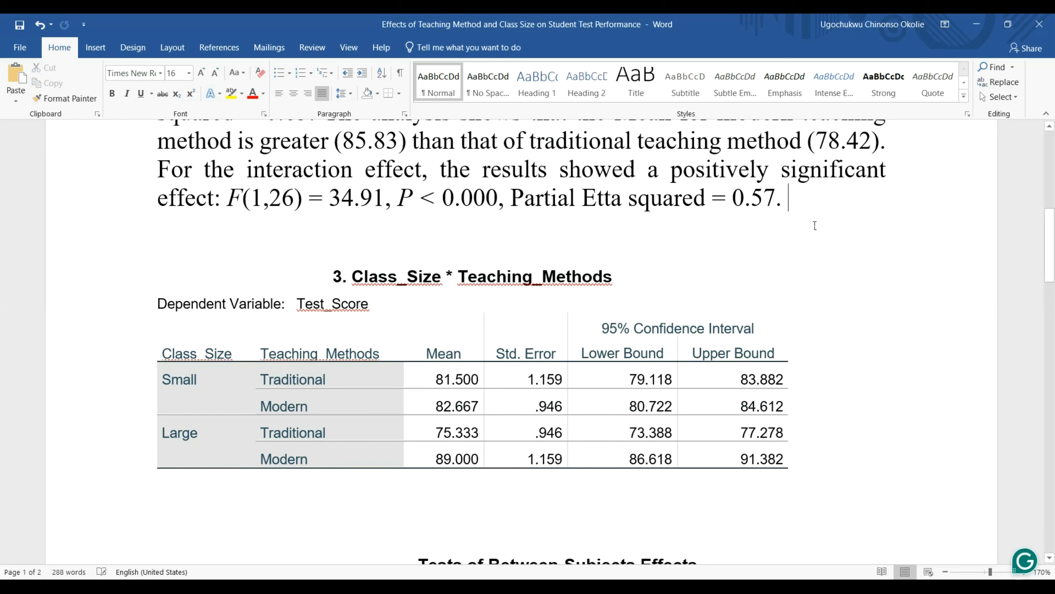
{"action": "key", "text": "Return"}
{"action": "key", "text": "Return"}
{"action": "left_click", "coordinate": [593, 267]}
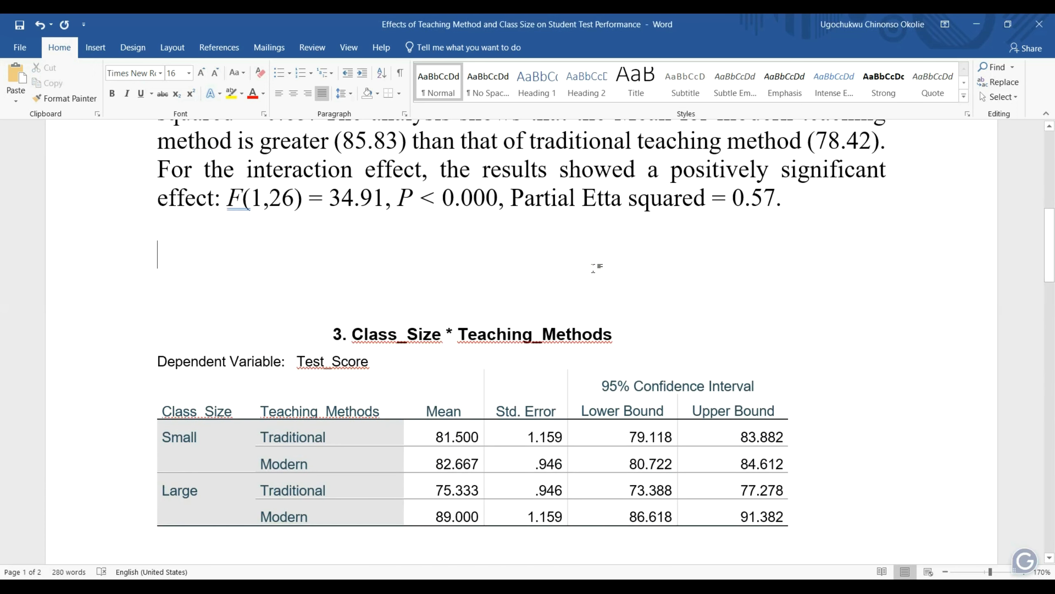
{"action": "key", "text": "ctrl+v"}
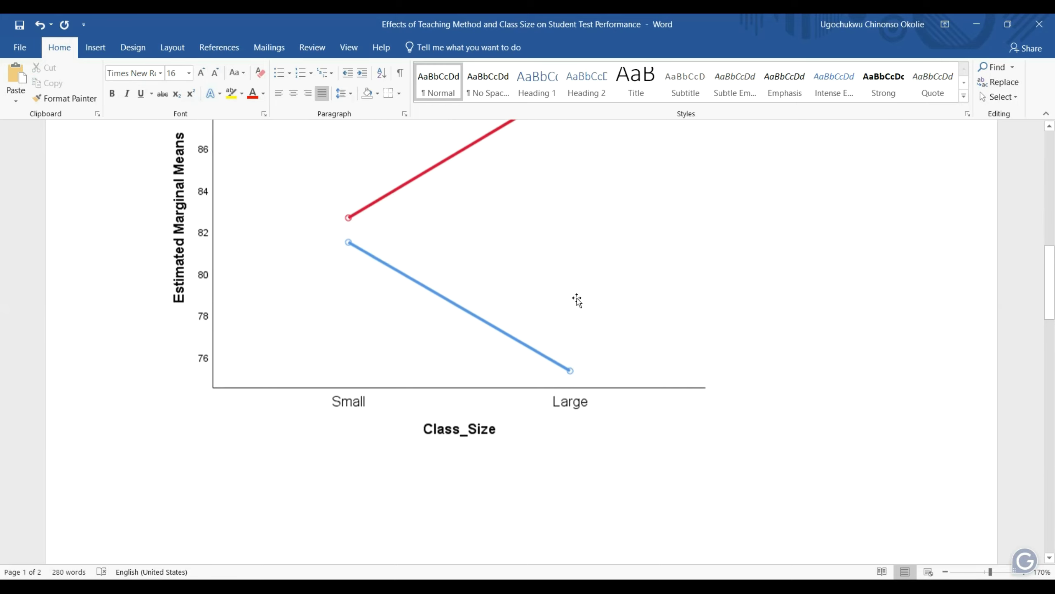
Step: Make the heading "Interpretation of the Two-Way Anova test results." bold
{"action": "scroll", "coordinate": [575, 301], "scroll_direction": "up", "scroll_amount": 5}
{"action": "scroll", "coordinate": [576, 302], "scroll_direction": "down", "scroll_amount": 2}
{"action": "scroll", "coordinate": [577, 301], "scroll_direction": "down", "scroll_amount": 10}
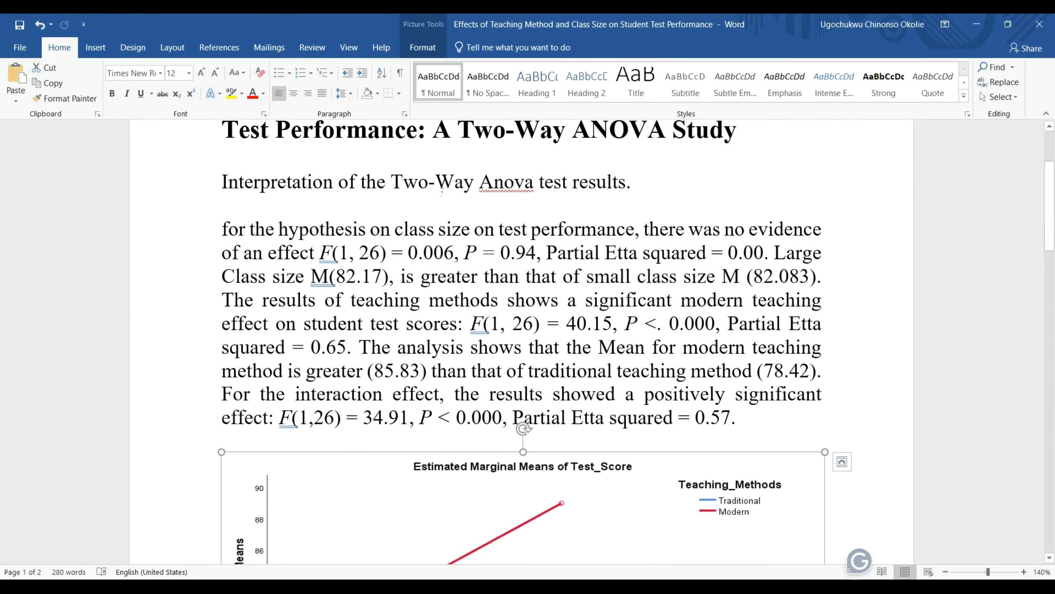
{"action": "triple_click", "coordinate": [441, 190]}
{"action": "key", "text": "ctrl+b"}
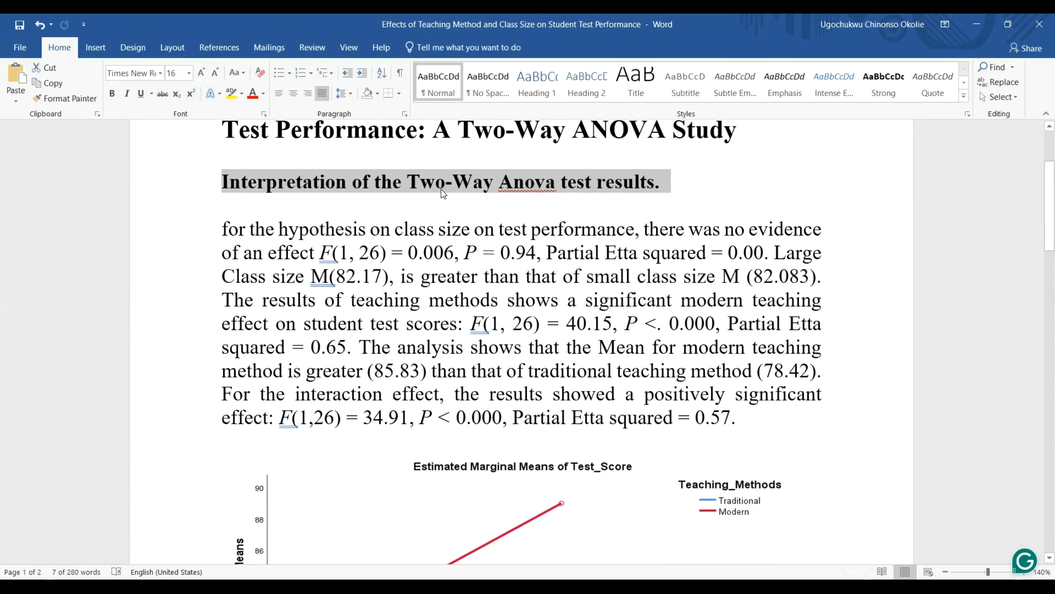
Step: Review the Tests of Between-Subjects Effects and Teaching_Methods tables near the end of the report
{"action": "scroll", "coordinate": [441, 190], "scroll_direction": "down", "scroll_amount": 15}
{"action": "left_click", "coordinate": [514, 346]}
{"action": "scroll", "coordinate": [517, 353], "scroll_direction": "down", "scroll_amount": 4}
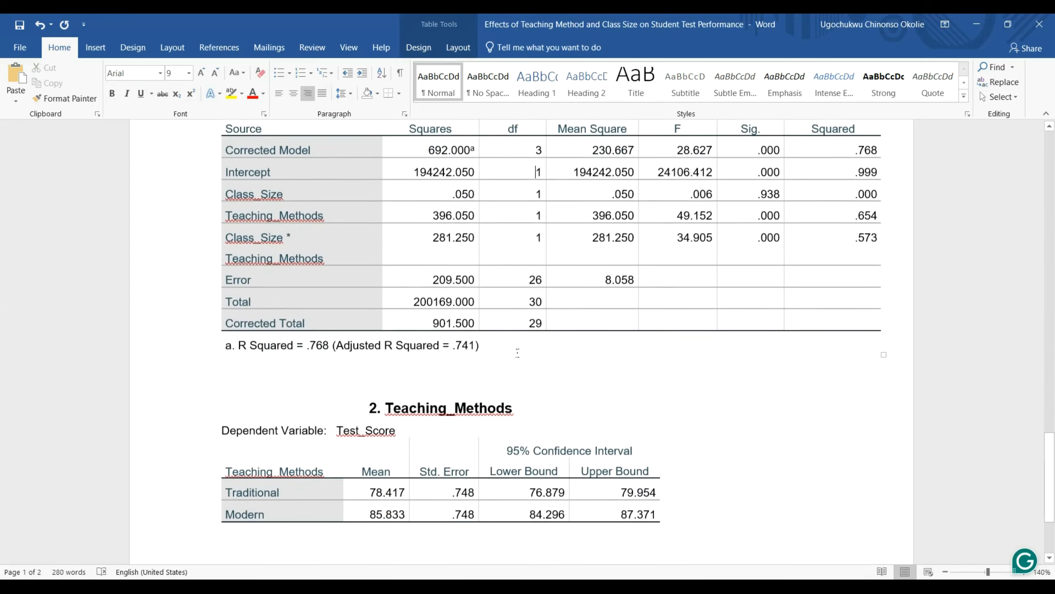
{"action": "scroll", "coordinate": [518, 352], "scroll_direction": "up", "scroll_amount": 3}
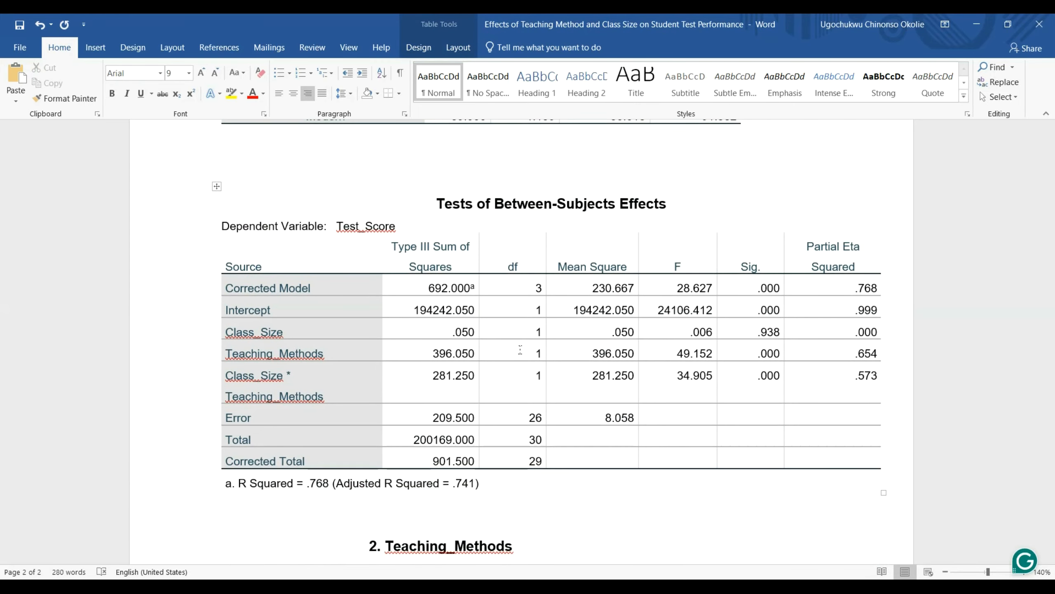
{"action": "left_click_drag", "start_coordinate": [532, 303], "coordinate": [640, 449]}
{"action": "scroll", "coordinate": [597, 413], "scroll_direction": "down", "scroll_amount": 2}
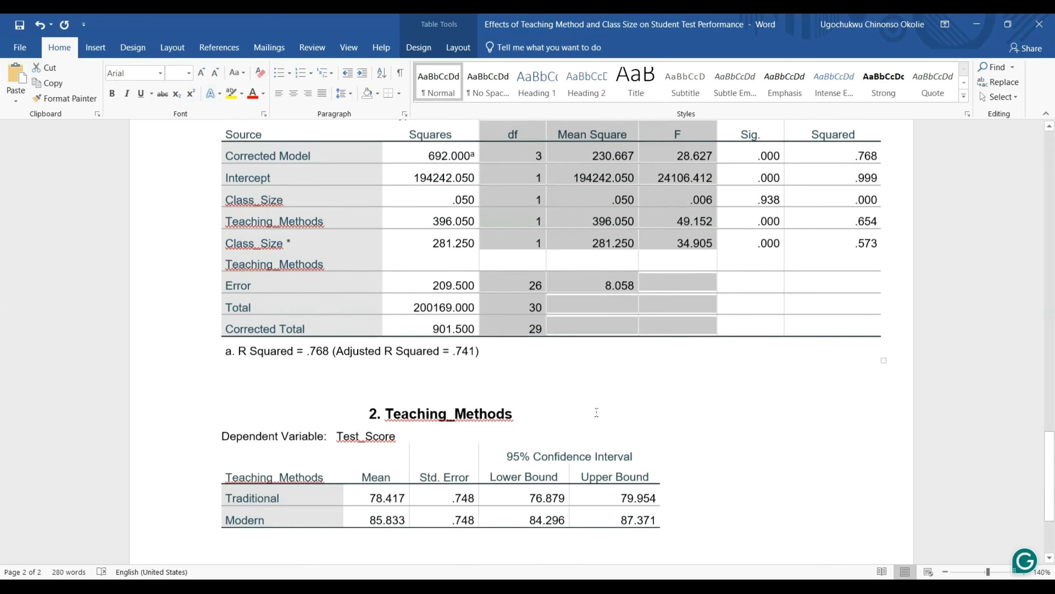
{"action": "scroll", "coordinate": [532, 312], "scroll_direction": "down", "scroll_amount": 3}
{"action": "left_click", "coordinate": [463, 310]}
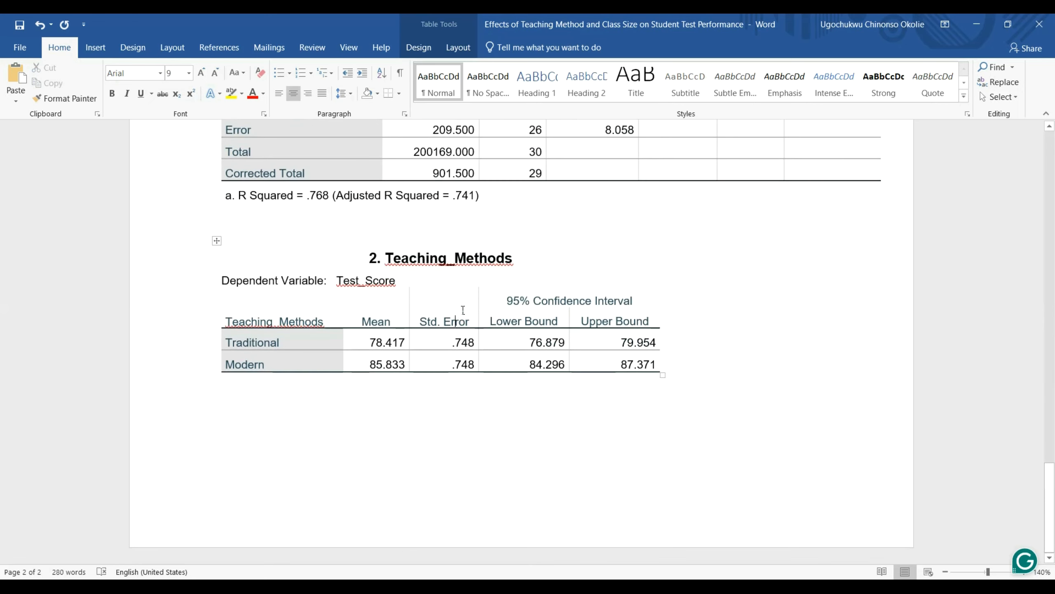
Step: Look over the pasted line plot, the remaining tables and the interpretation paragraph throughout the report
{"action": "scroll", "coordinate": [463, 309], "scroll_direction": "up", "scroll_amount": 15}
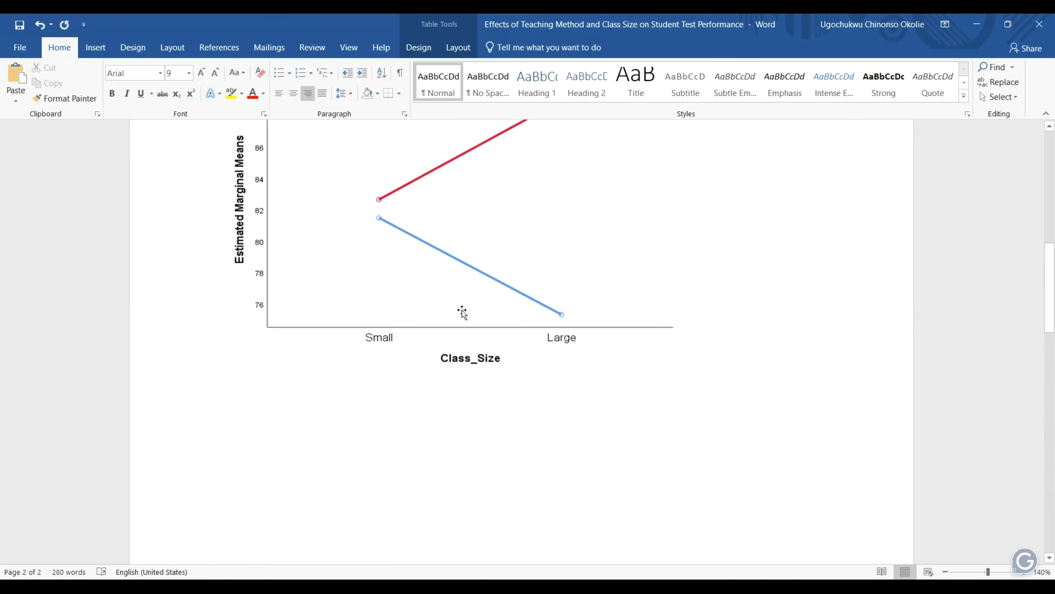
{"action": "scroll", "coordinate": [463, 313], "scroll_direction": "up", "scroll_amount": 5}
{"action": "left_click", "coordinate": [476, 402]}
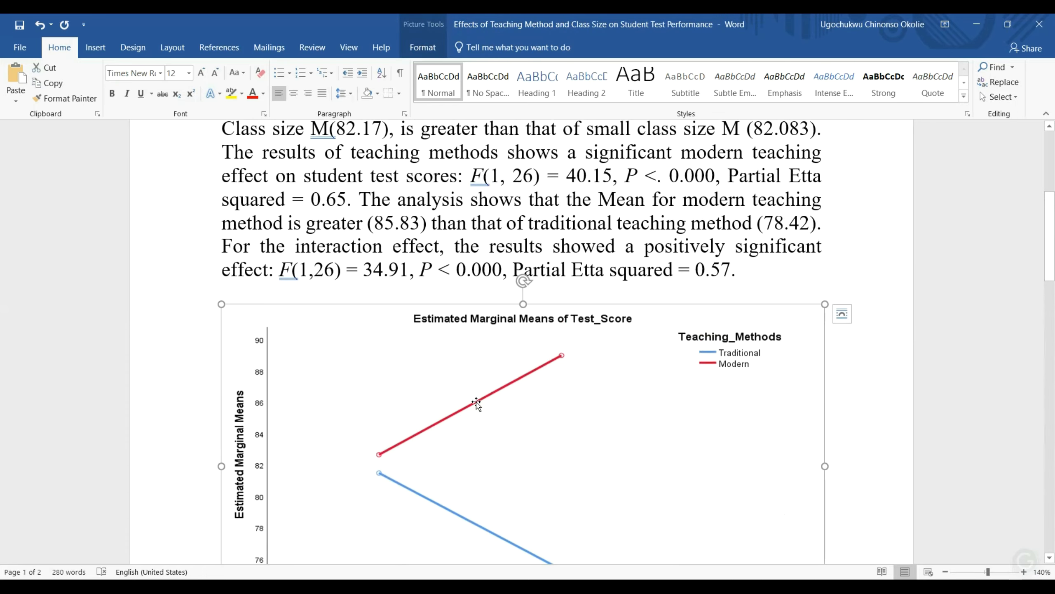
{"action": "scroll", "coordinate": [478, 403], "scroll_direction": "down", "scroll_amount": 2}
{"action": "scroll", "coordinate": [446, 403], "scroll_direction": "down", "scroll_amount": 4}
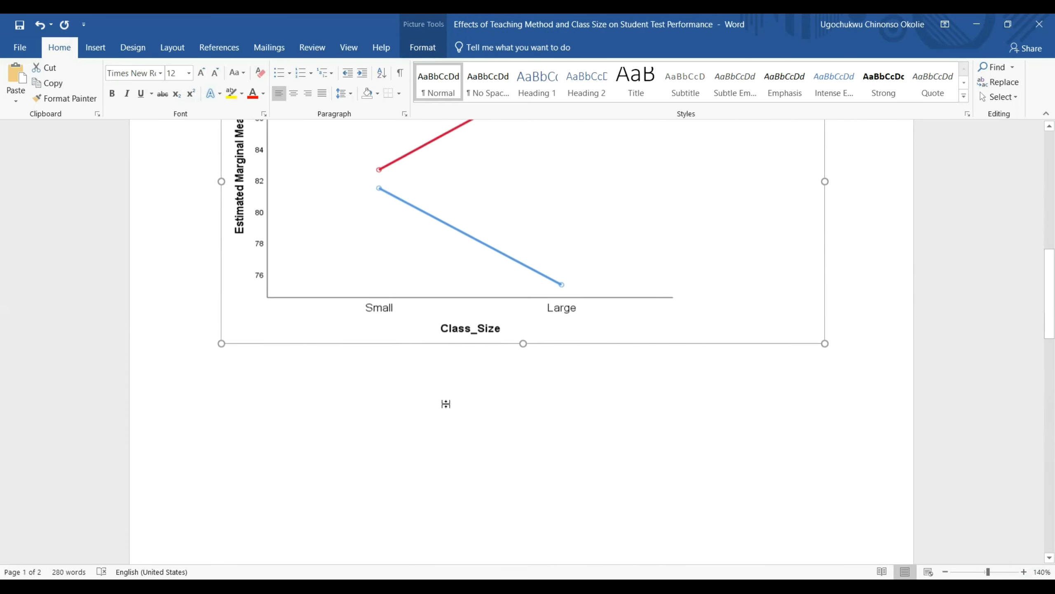
{"action": "scroll", "coordinate": [446, 404], "scroll_direction": "down", "scroll_amount": 10}
{"action": "scroll", "coordinate": [636, 326], "scroll_direction": "down", "scroll_amount": 10}
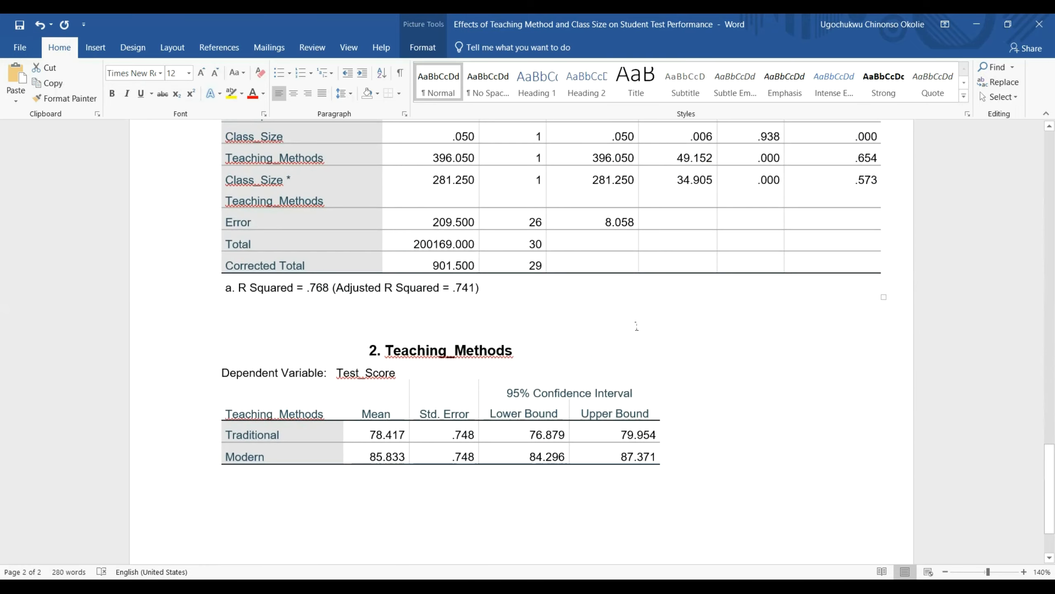
{"action": "scroll", "coordinate": [543, 368], "scroll_direction": "up", "scroll_amount": 20}
{"action": "scroll", "coordinate": [543, 367], "scroll_direction": "up", "scroll_amount": 5}
{"action": "scroll", "coordinate": [542, 367], "scroll_direction": "down", "scroll_amount": 3}
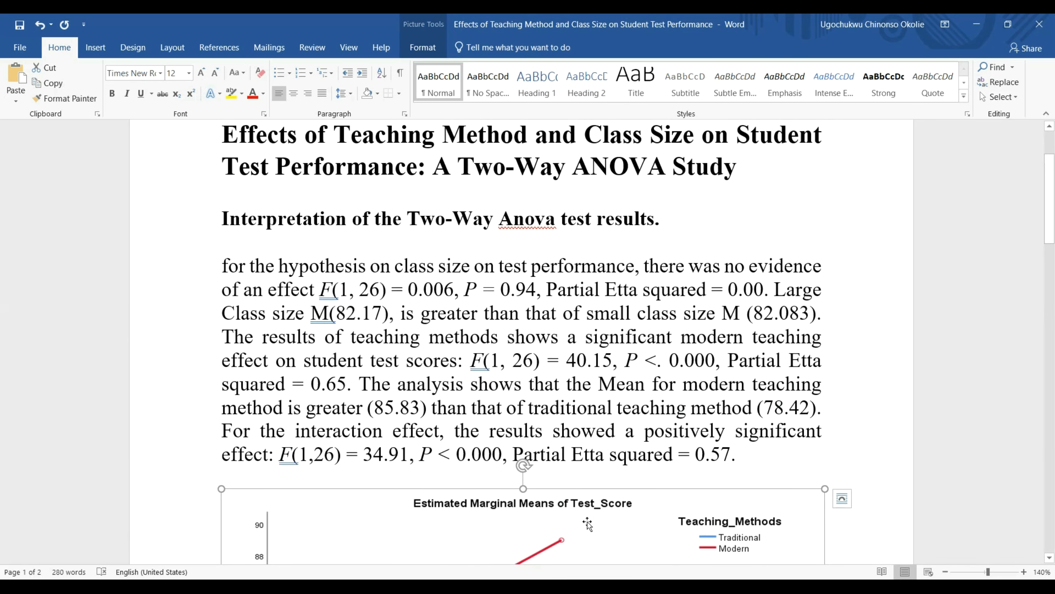
Step: Switch to the Two-way ANOVA PowerPoint presentation and display its title slide
{"action": "left_click", "coordinate": [663, 572]}
{"action": "scroll", "coordinate": [416, 333], "scroll_direction": "up", "scroll_amount": 5}
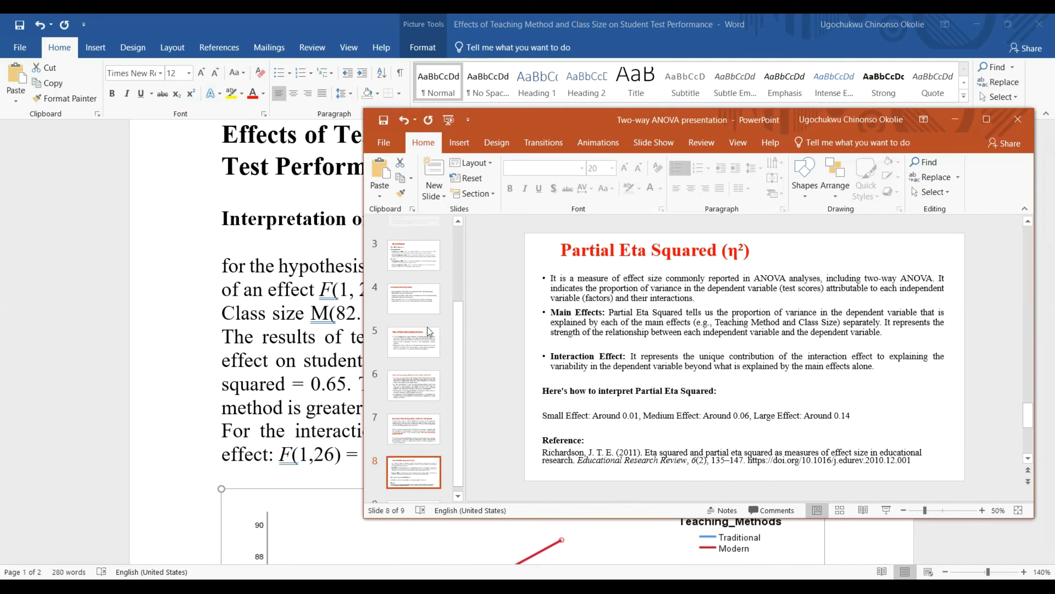
{"action": "left_click", "coordinate": [432, 246]}
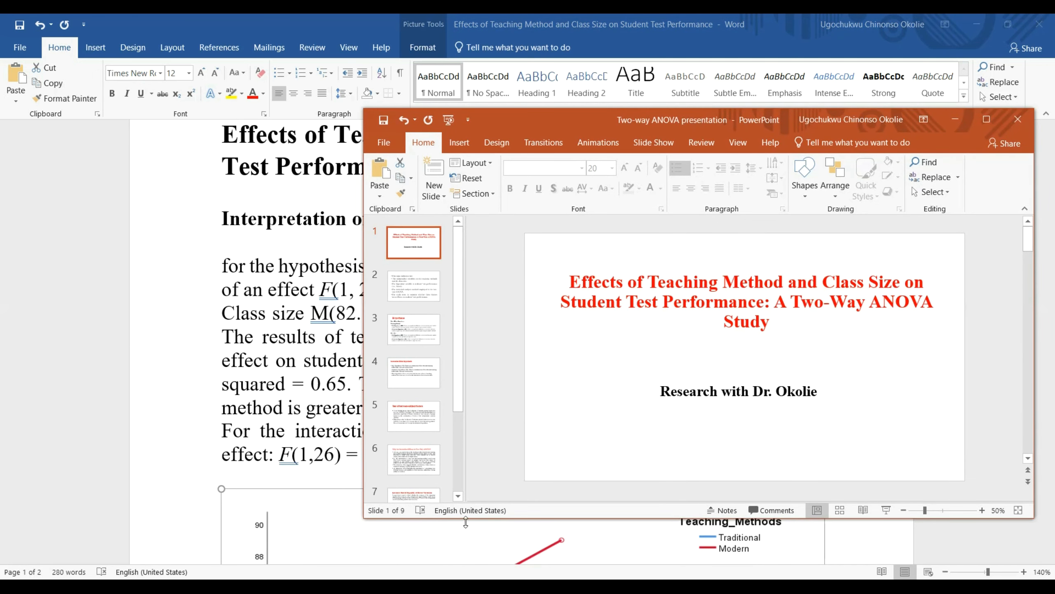
Step: Switch to the SPSS output and examine the descriptive statistics, Levene's test, estimated marginal means tables and bar chart profile plot
{"action": "mouse_move", "coordinate": [420, 586]}
{"action": "left_click", "coordinate": [332, 528]}
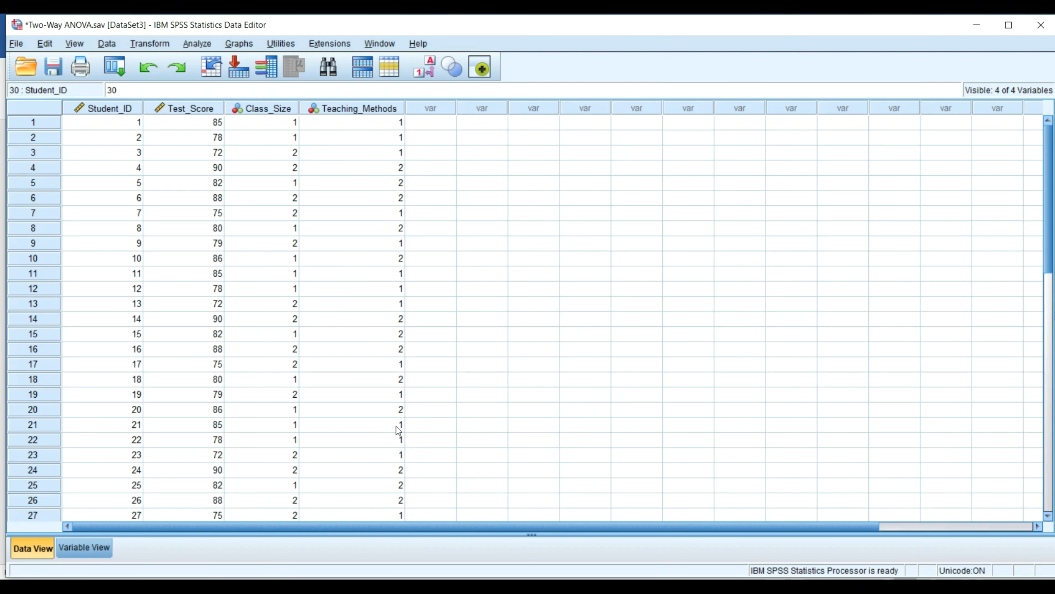
{"action": "left_click", "coordinate": [448, 528]}
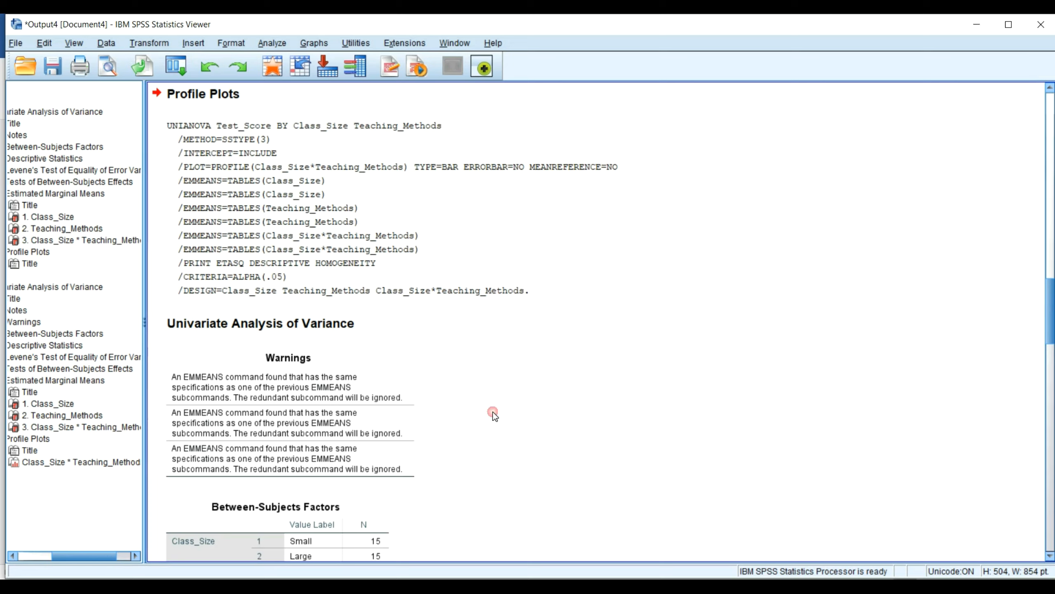
{"action": "scroll", "coordinate": [547, 395], "scroll_direction": "up", "scroll_amount": 15}
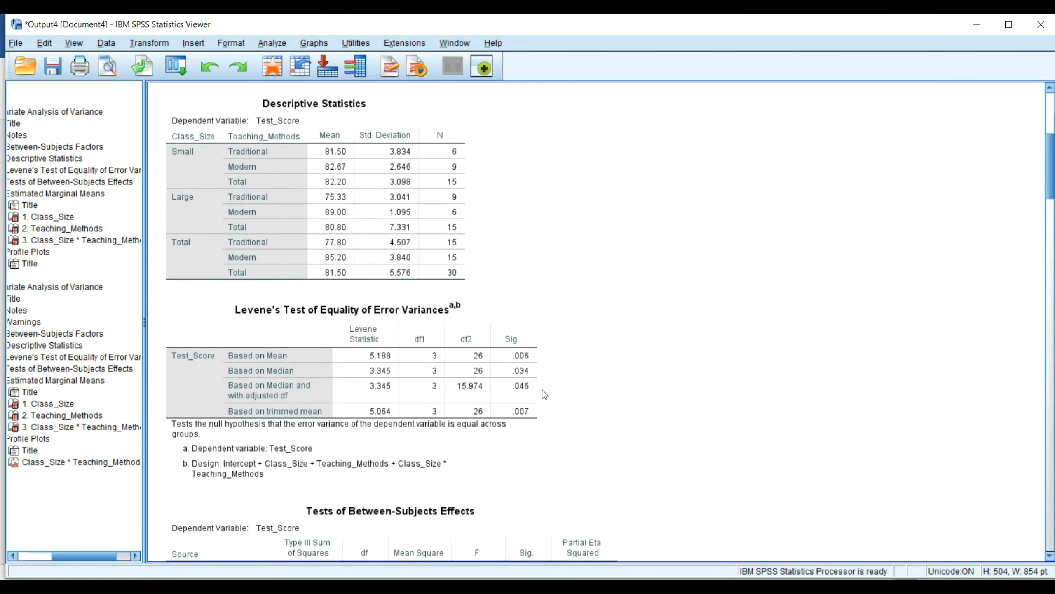
{"action": "scroll", "coordinate": [544, 395], "scroll_direction": "down", "scroll_amount": 3}
{"action": "scroll", "coordinate": [542, 391], "scroll_direction": "down", "scroll_amount": 20}
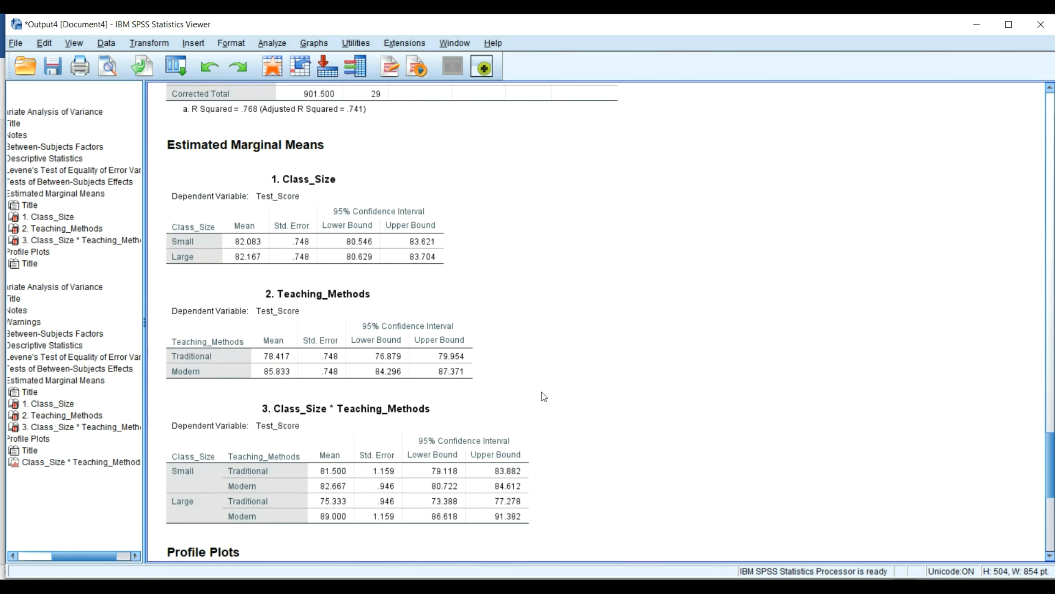
{"action": "scroll", "coordinate": [542, 393], "scroll_direction": "up", "scroll_amount": 2}
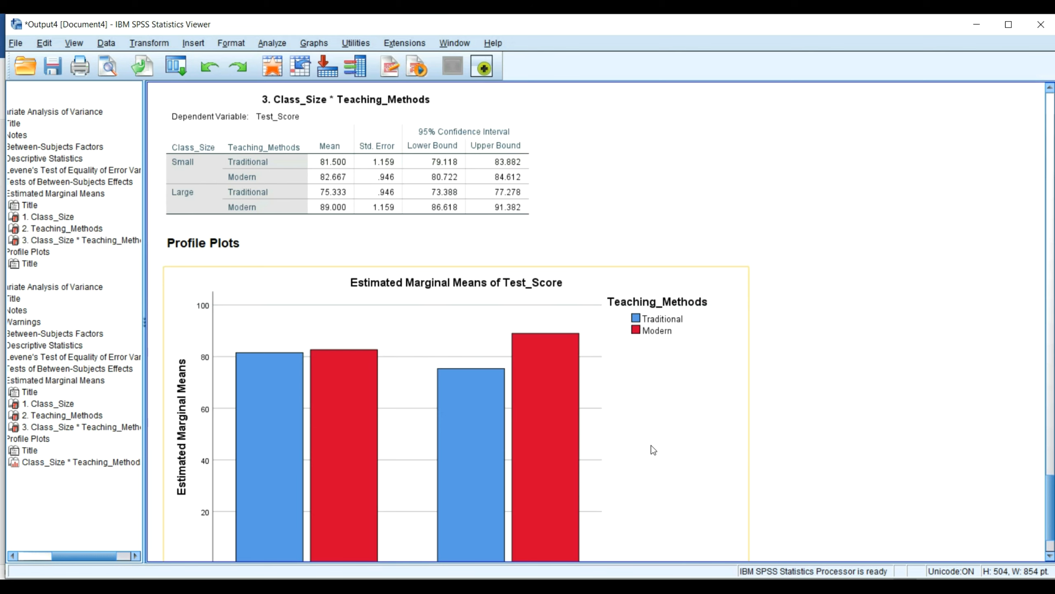
{"action": "scroll", "coordinate": [651, 446], "scroll_direction": "up", "scroll_amount": 20}
{"action": "scroll", "coordinate": [651, 446], "scroll_direction": "down", "scroll_amount": 10}
{"action": "scroll", "coordinate": [650, 445], "scroll_direction": "down", "scroll_amount": 20}
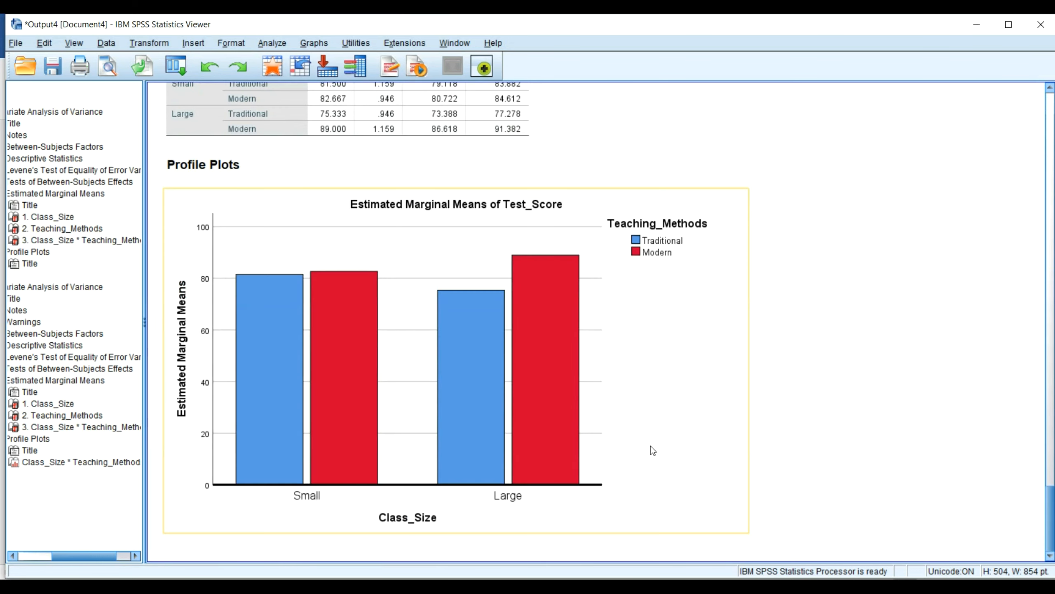
{"action": "scroll", "coordinate": [651, 445], "scroll_direction": "up", "scroll_amount": 8}
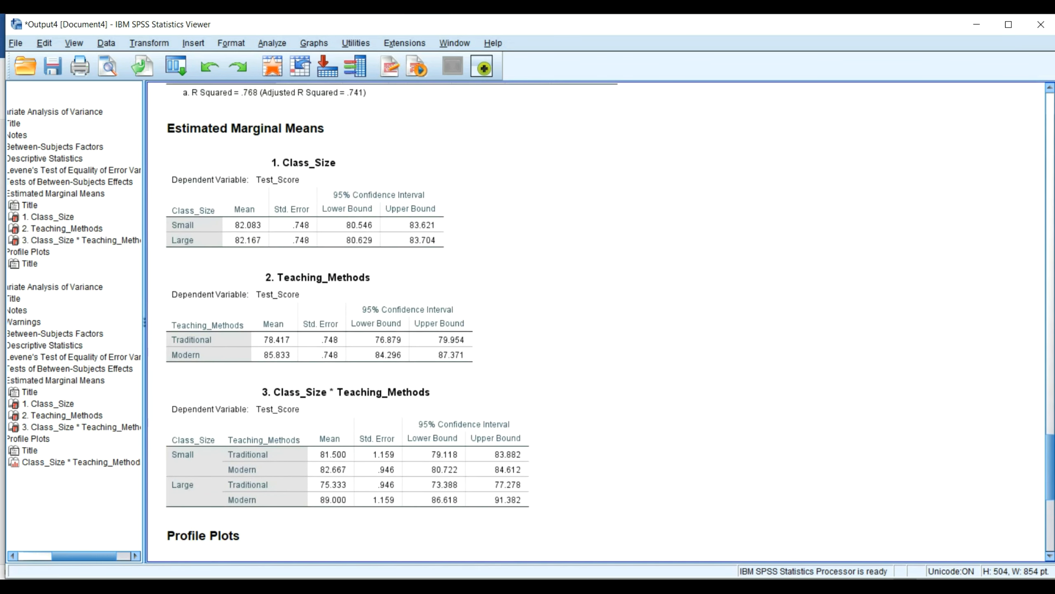
{"action": "scroll", "coordinate": [591, 448], "scroll_direction": "up", "scroll_amount": 7}
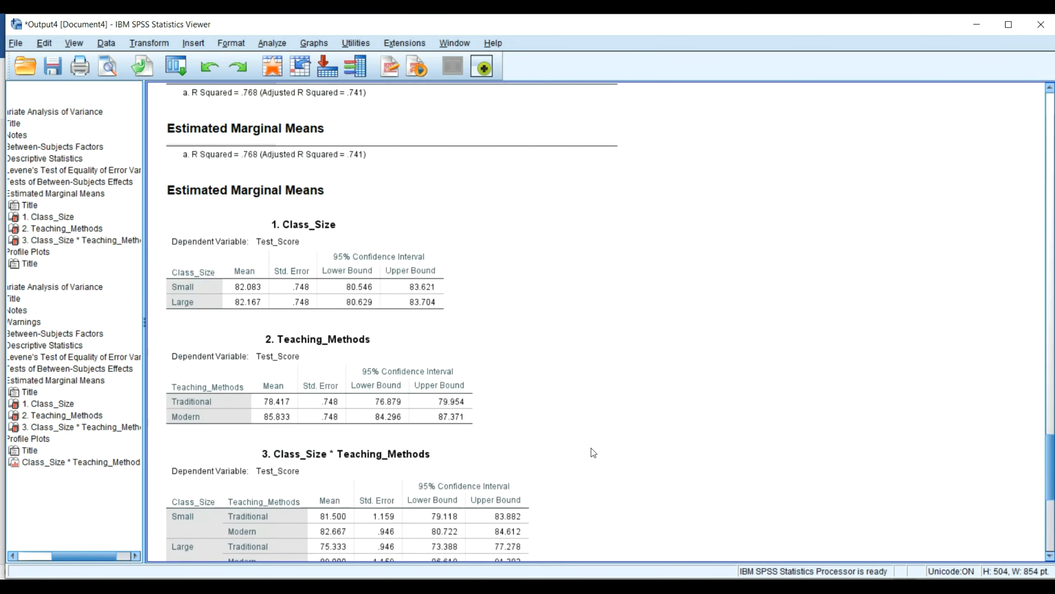